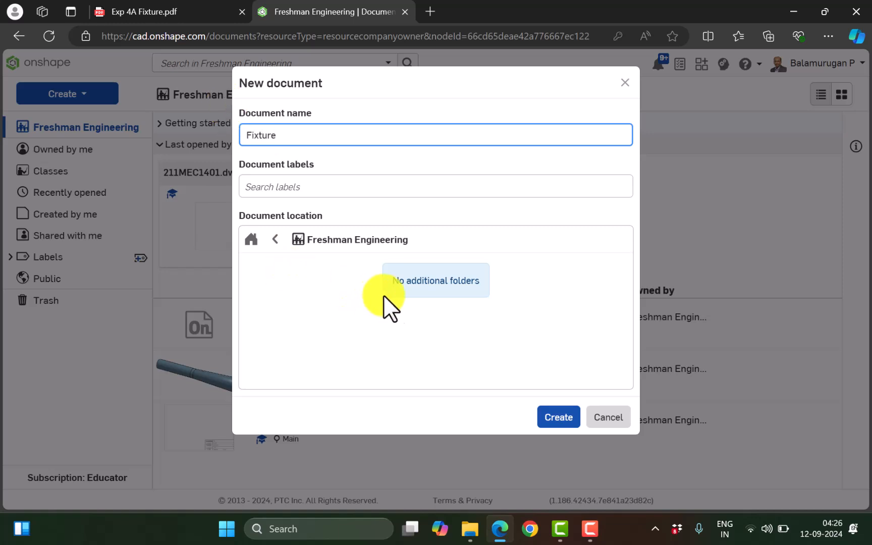
{"action": "left_click", "coordinate": [276, 242]}
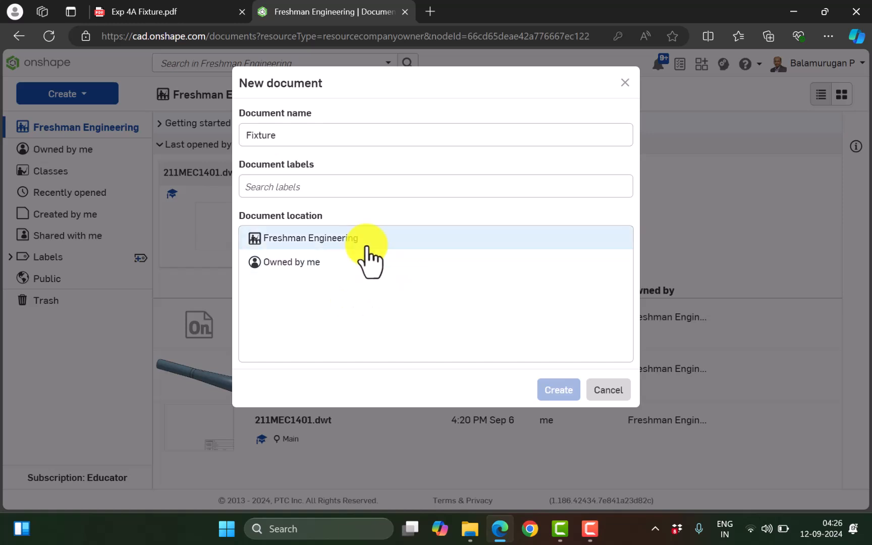
{"action": "left_click", "coordinate": [339, 241]}
{"action": "left_click", "coordinate": [558, 391]}
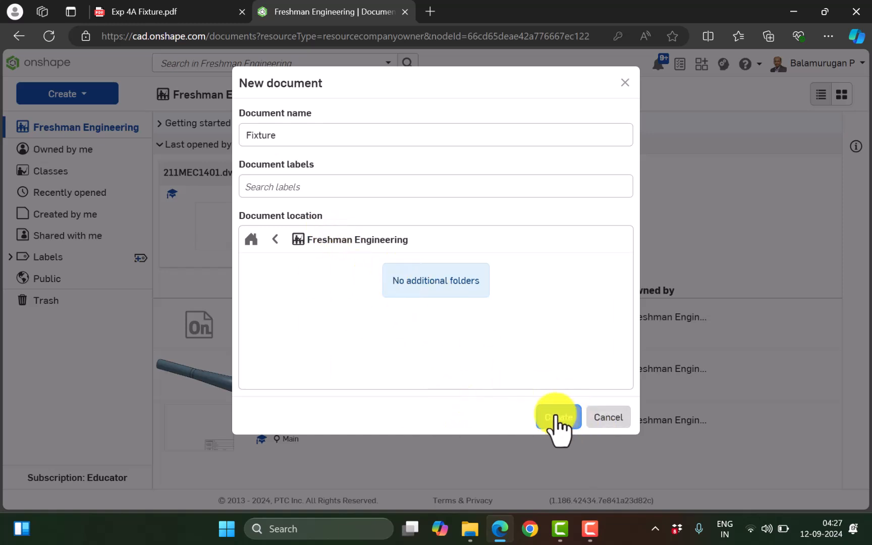
Create the Fixture document in the "B17 2024-25 odd" folder, inside the IEV class folder under Owned by me
{"action": "left_click", "coordinate": [250, 239]}
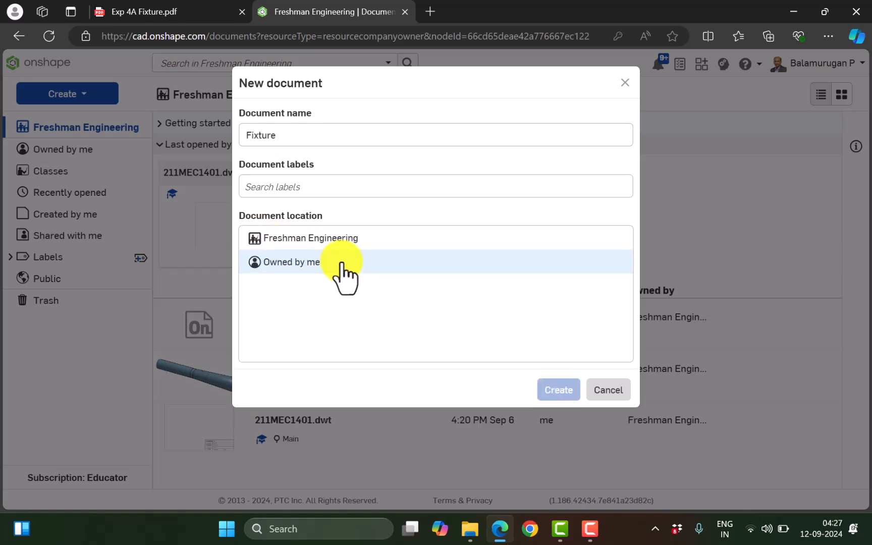
{"action": "left_click", "coordinate": [338, 270]}
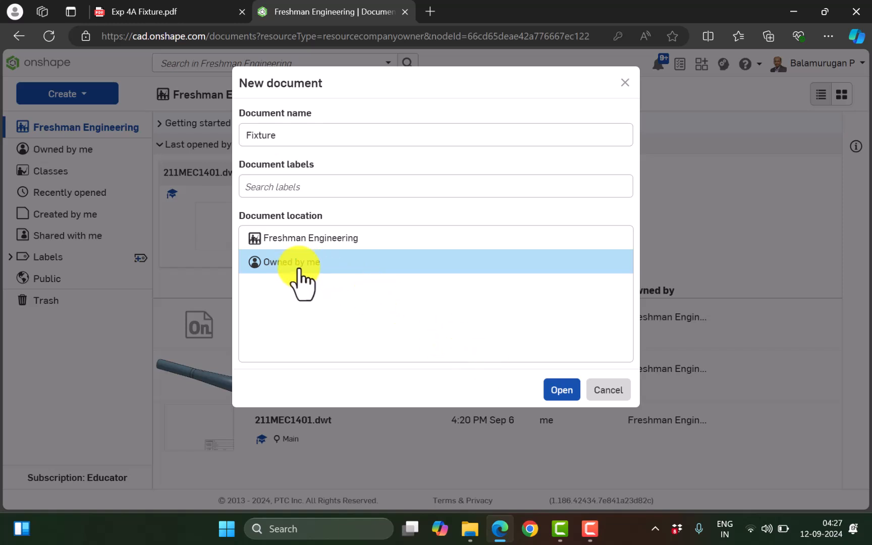
{"action": "left_click", "coordinate": [561, 390]}
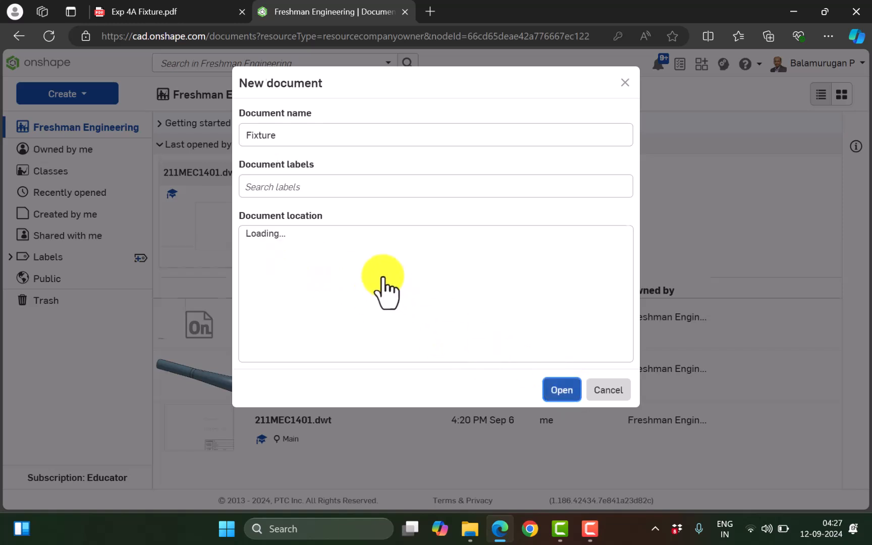
{"action": "scroll", "coordinate": [307, 348], "scroll_direction": "down", "scroll_amount": 3}
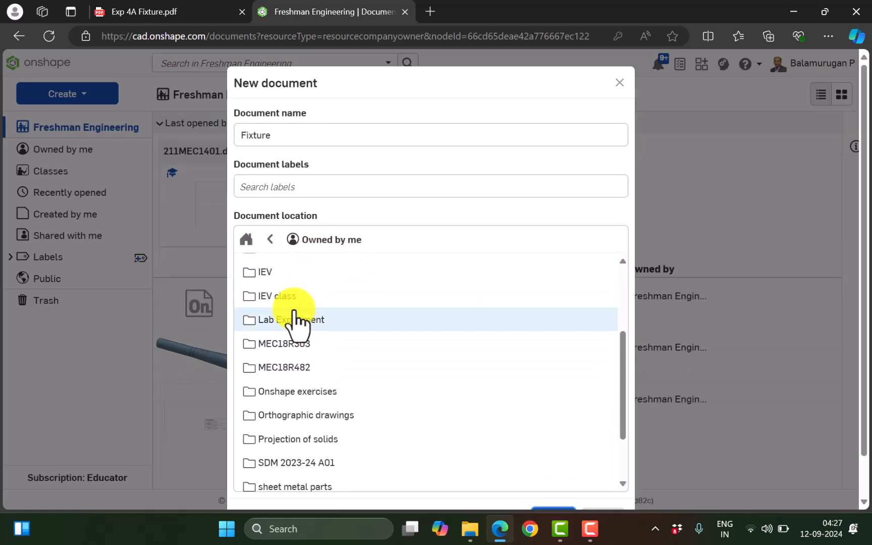
{"action": "left_click", "coordinate": [282, 299]}
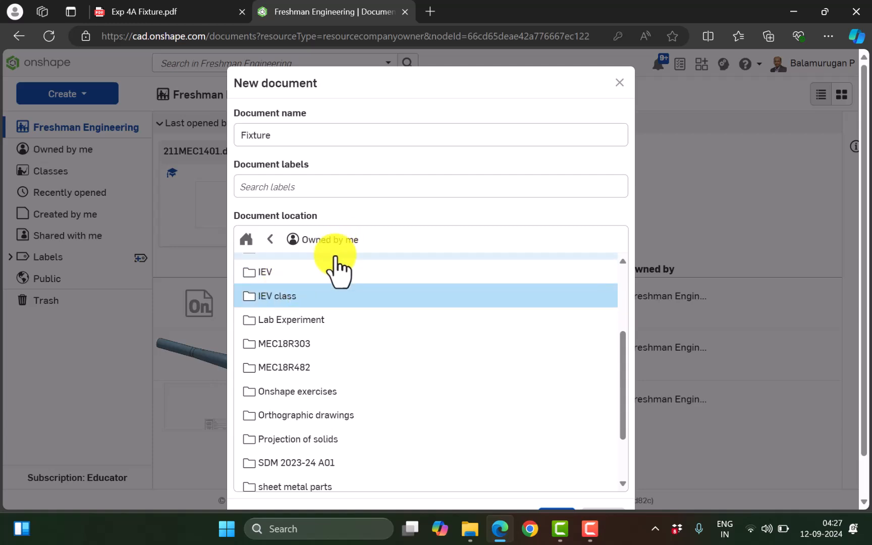
{"action": "double_click", "coordinate": [277, 298]}
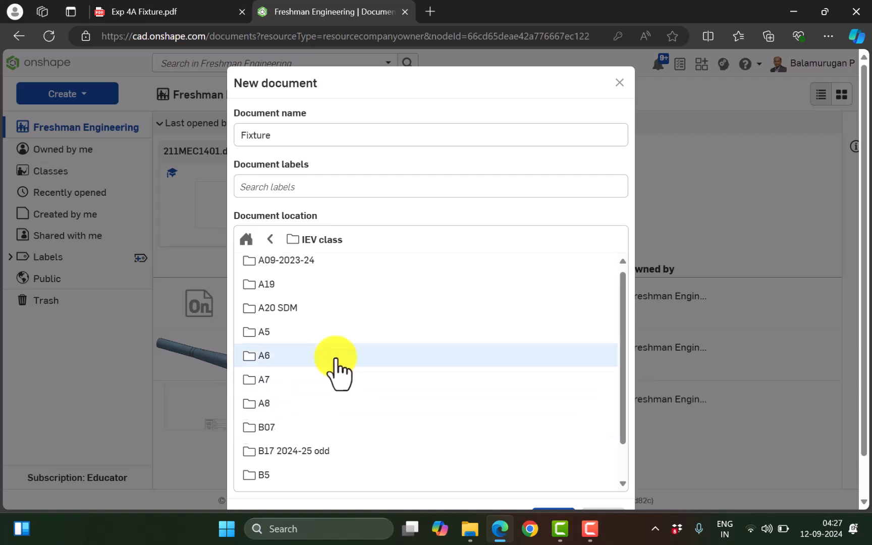
{"action": "scroll", "coordinate": [322, 399], "scroll_direction": "down", "scroll_amount": 2}
{"action": "double_click", "coordinate": [317, 410]}
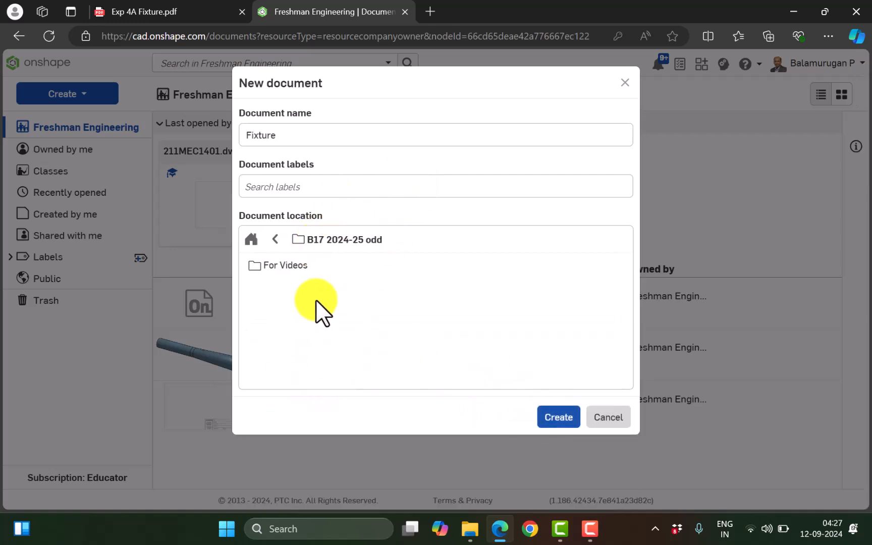
{"action": "left_click", "coordinate": [559, 418]}
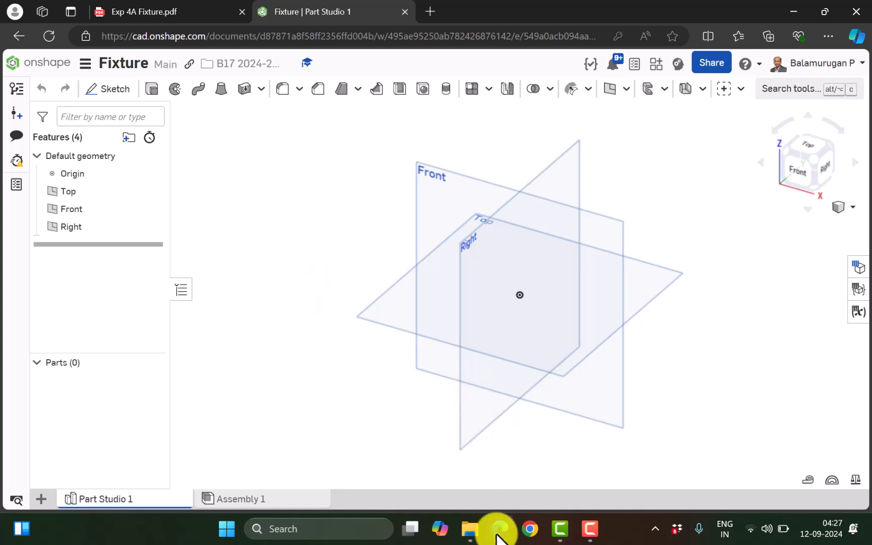
{"action": "left_click", "coordinate": [177, 11]}
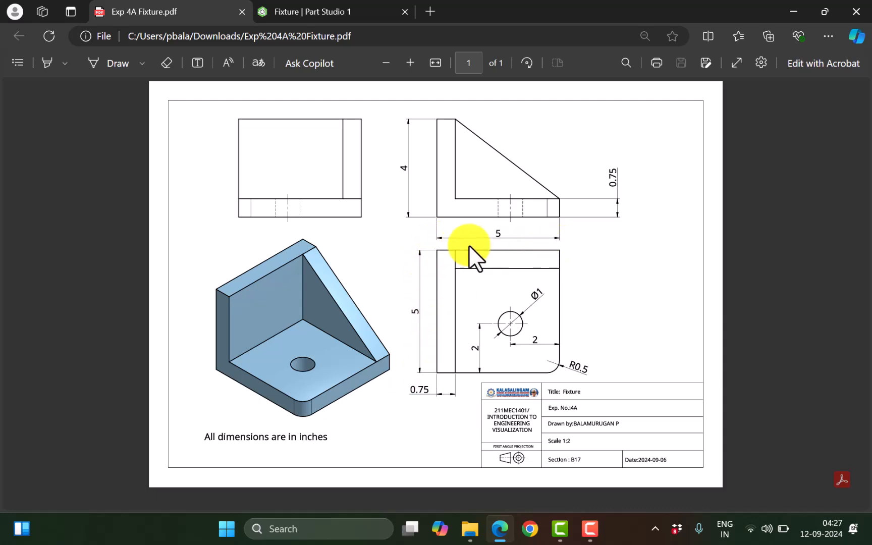
{"action": "left_click", "coordinate": [332, 12]}
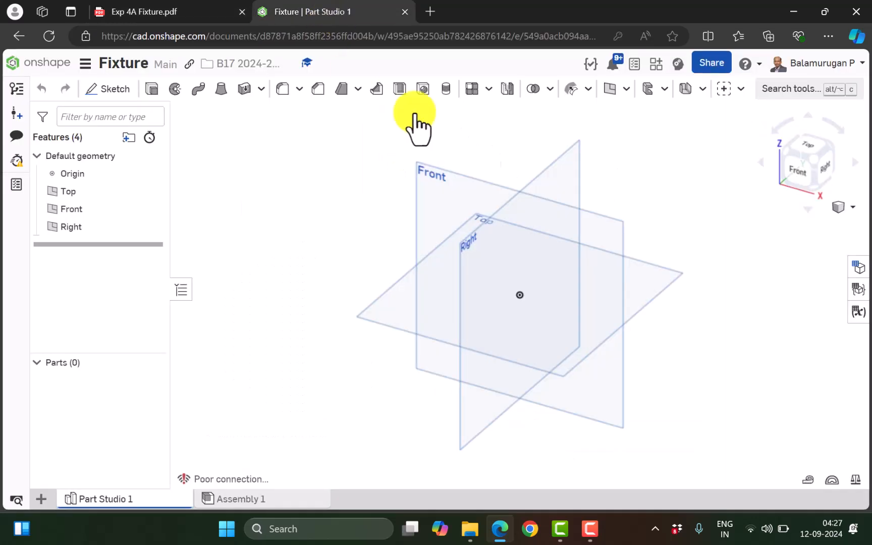
{"action": "left_click", "coordinate": [393, 309]}
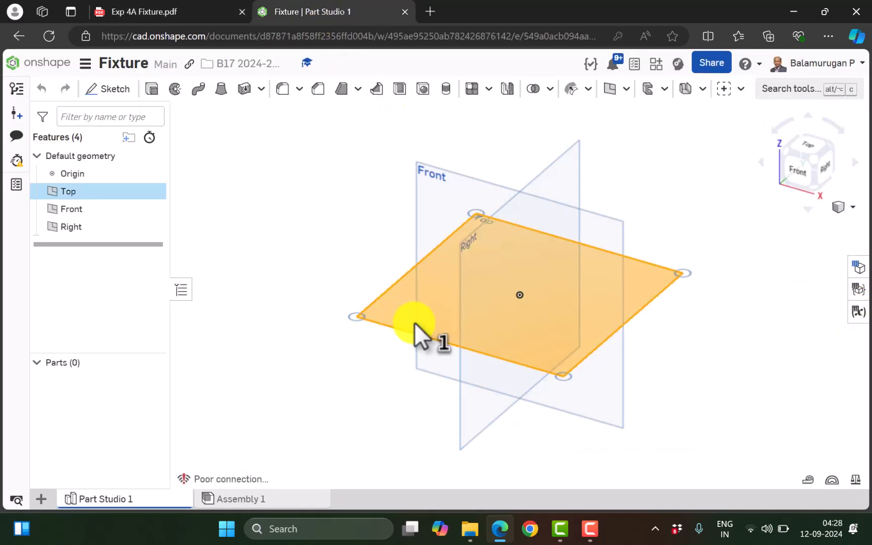
{"action": "left_click", "coordinate": [112, 90]}
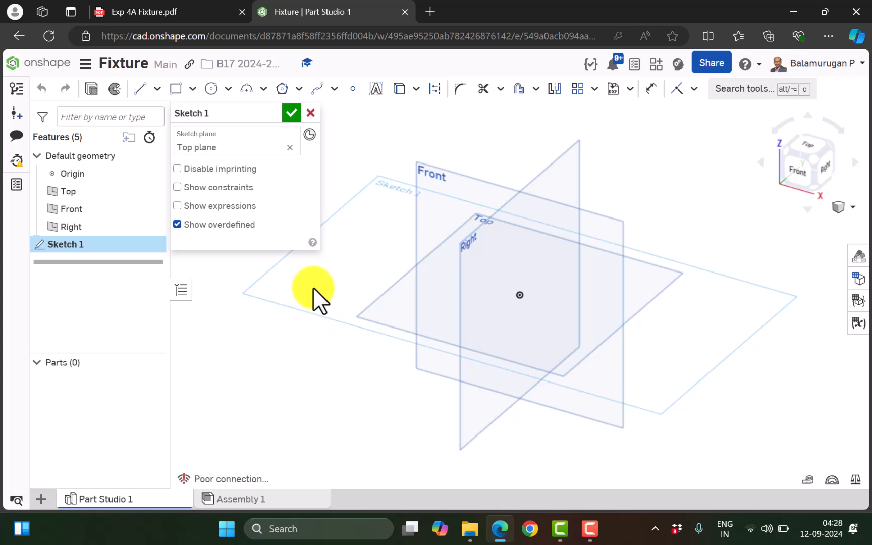
{"action": "right_click", "coordinate": [296, 284]}
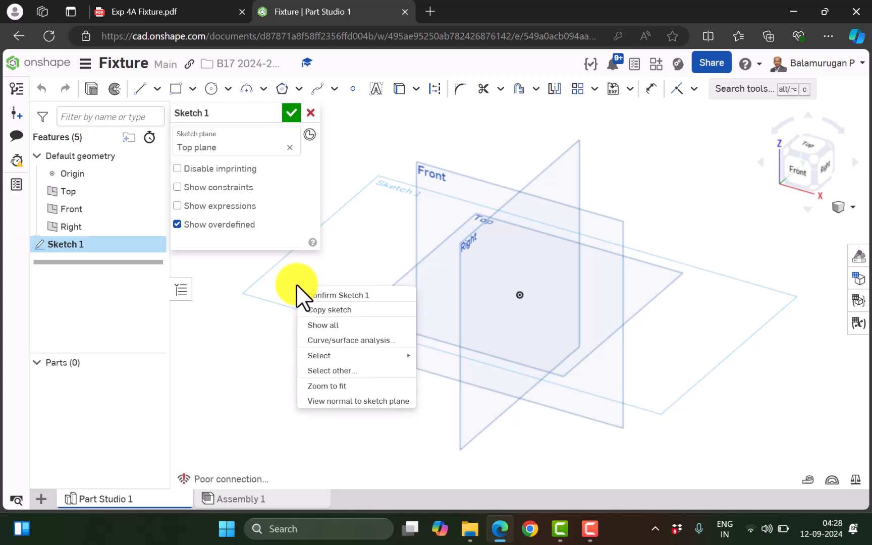
{"action": "left_click", "coordinate": [335, 401]}
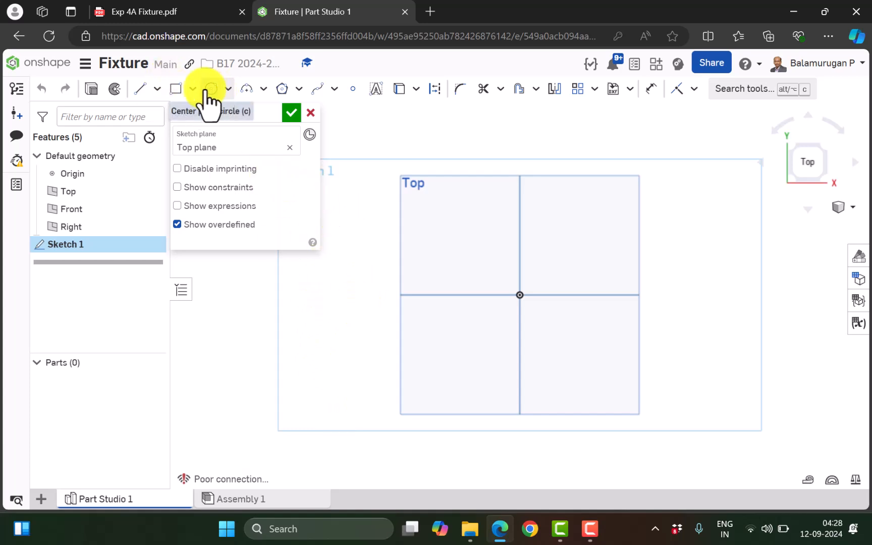
{"action": "left_click", "coordinate": [176, 89]}
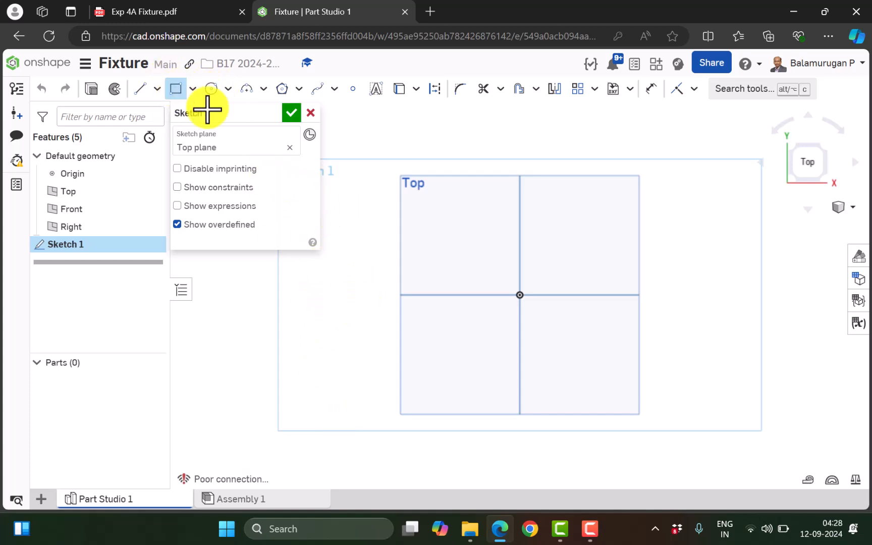
{"action": "left_click", "coordinate": [519, 297]}
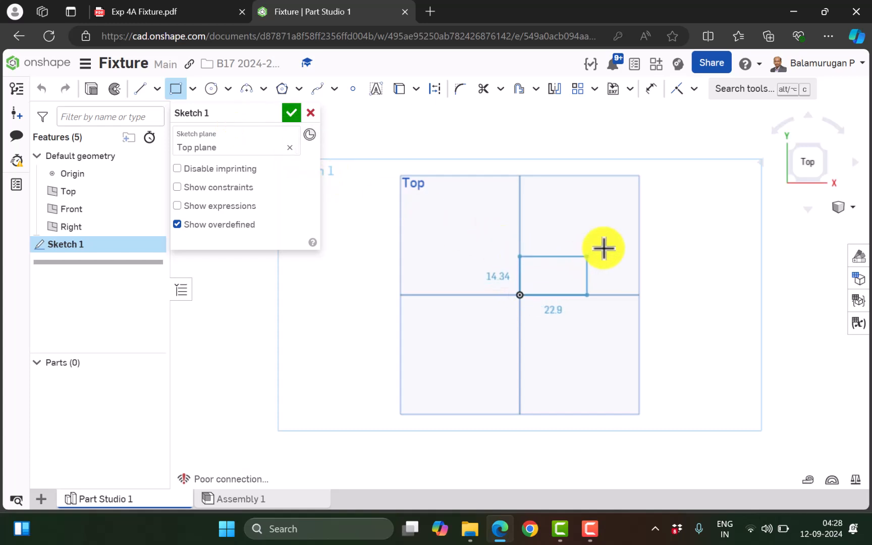
{"action": "left_click", "coordinate": [624, 194]}
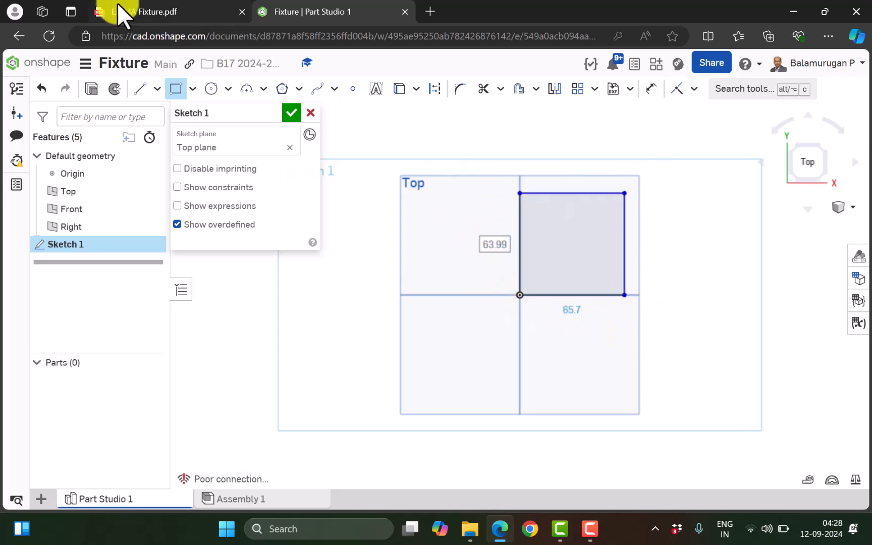
{"action": "left_click", "coordinate": [146, 11]}
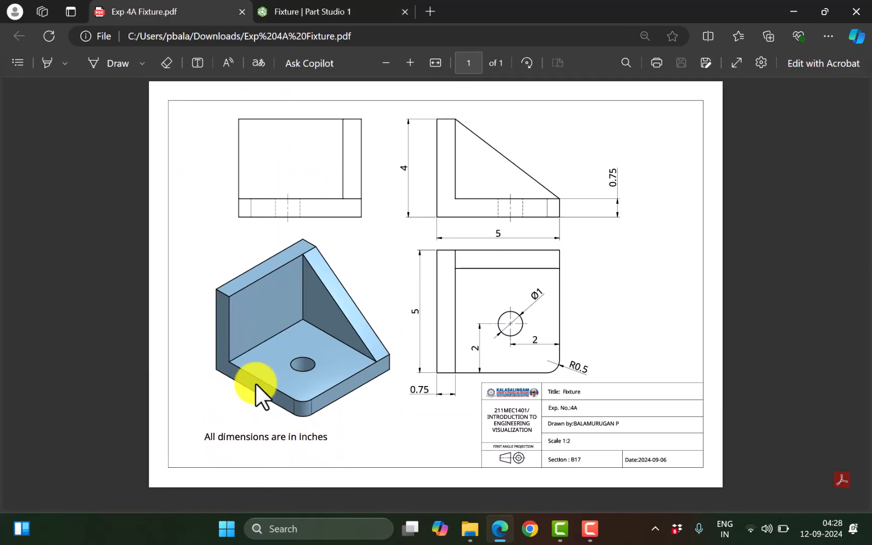
{"action": "left_click", "coordinate": [324, 5]}
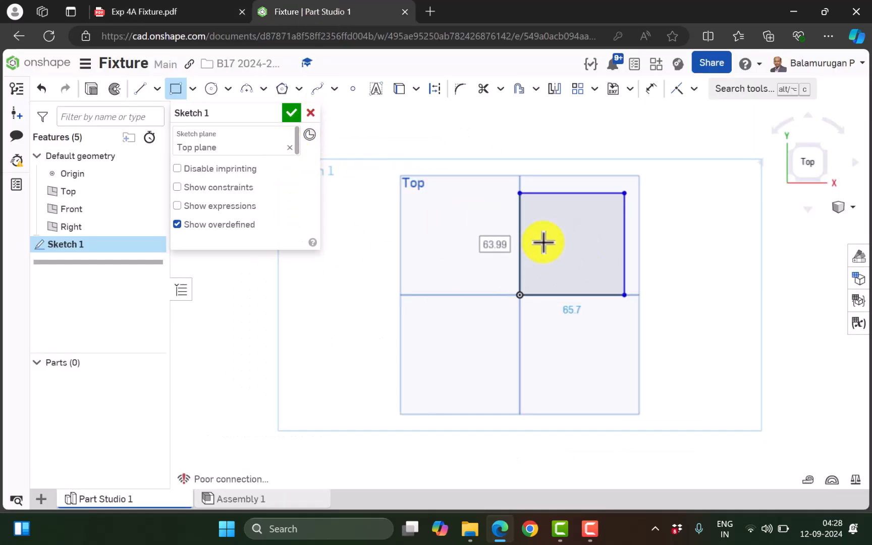
{"action": "left_click", "coordinate": [309, 112]}
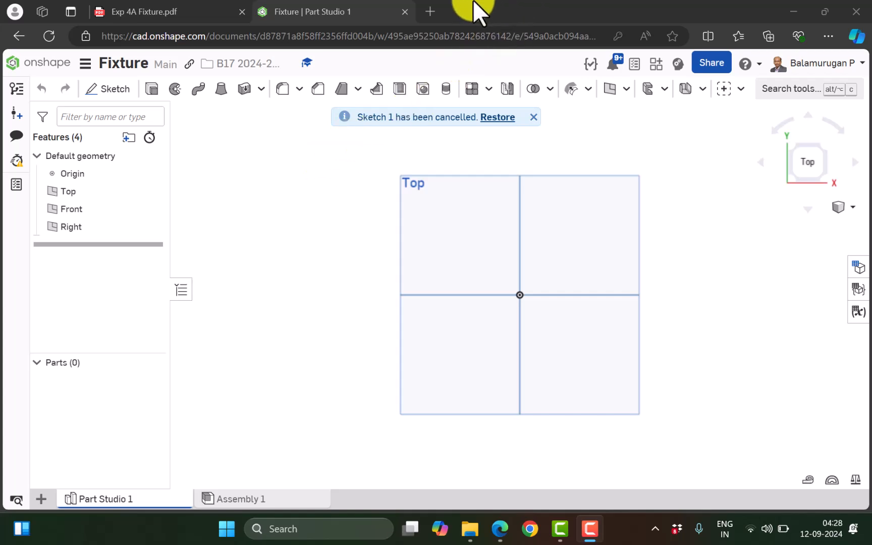
Set the workspace's default length unit to Inch
{"action": "left_click", "coordinate": [85, 63]}
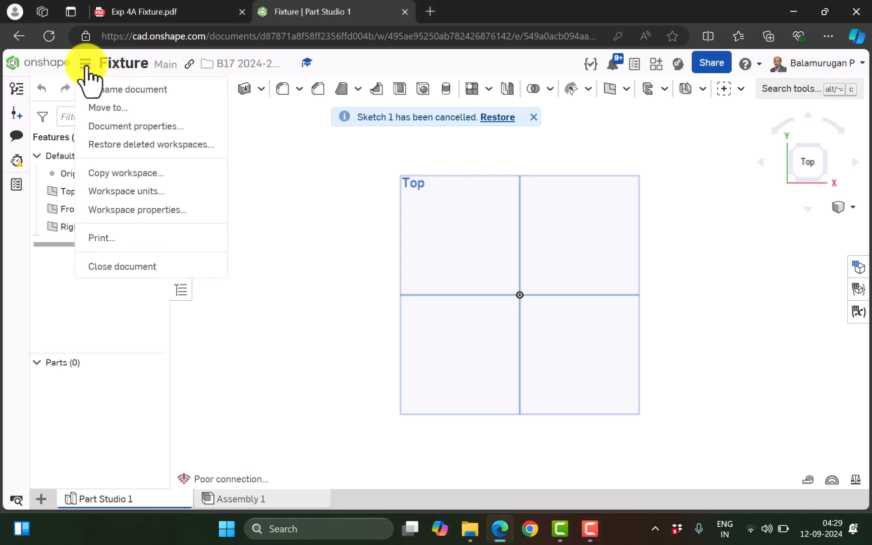
{"action": "left_click", "coordinate": [126, 192]}
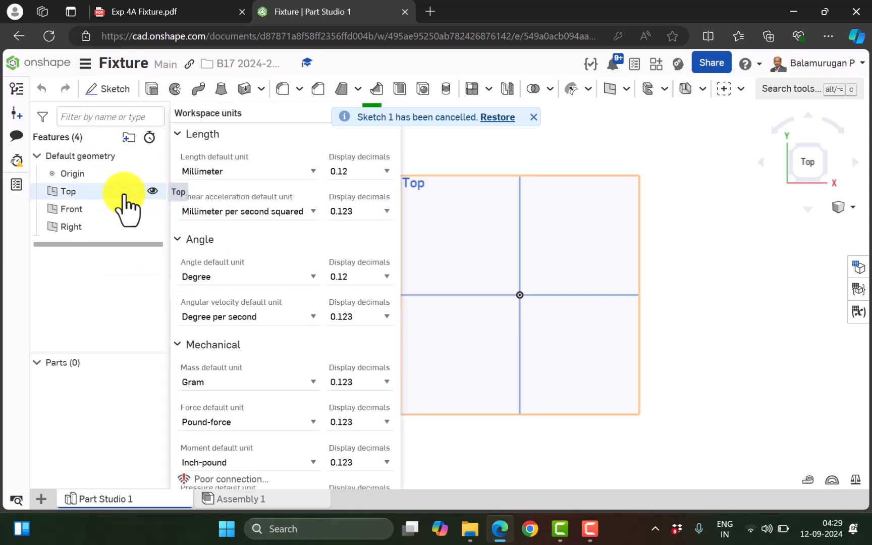
{"action": "left_click", "coordinate": [273, 173]}
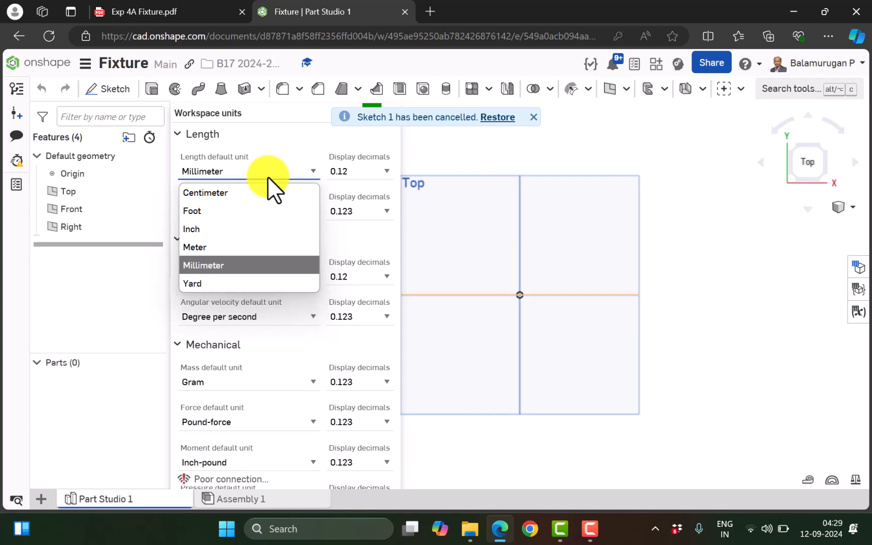
{"action": "left_click", "coordinate": [211, 228]}
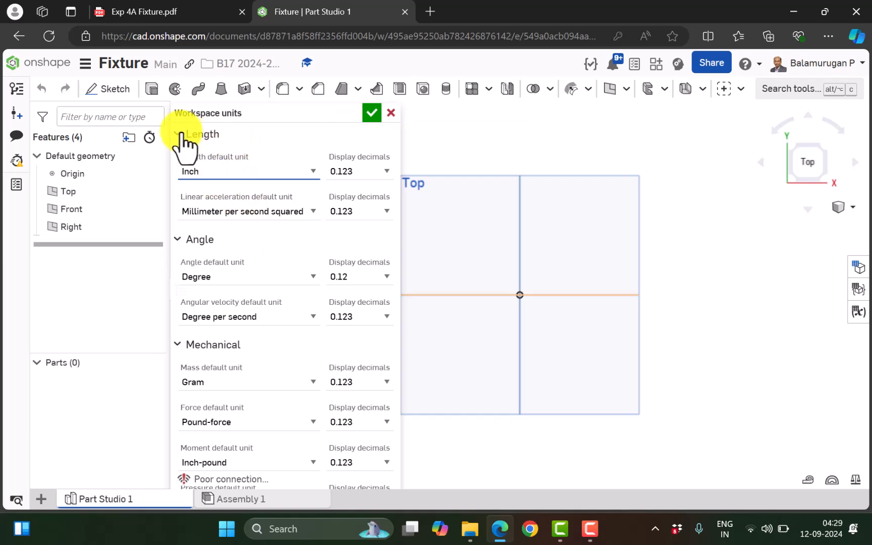
{"action": "left_click", "coordinate": [372, 111]}
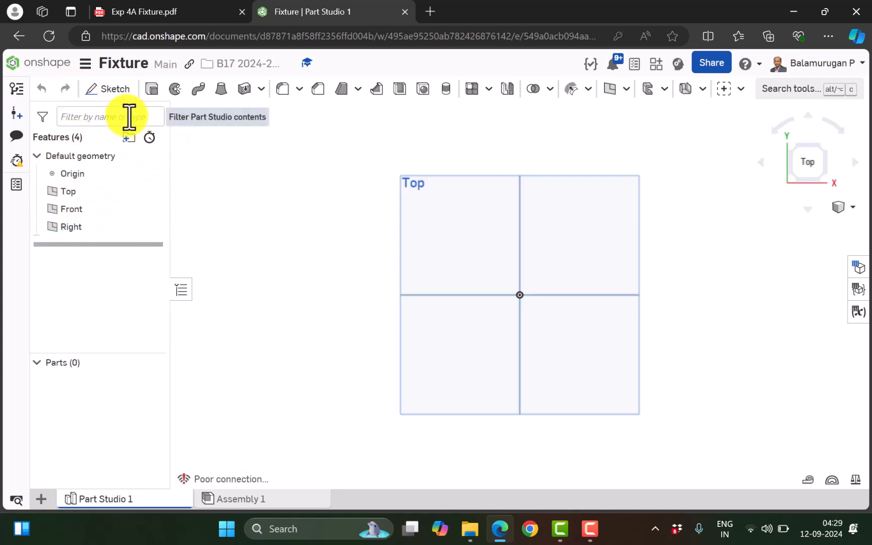
Start a sketch on the Top plane and view it normal to the sketch plane
{"action": "right_click_drag", "start_coordinate": [717, 391], "coordinate": [702, 361]}
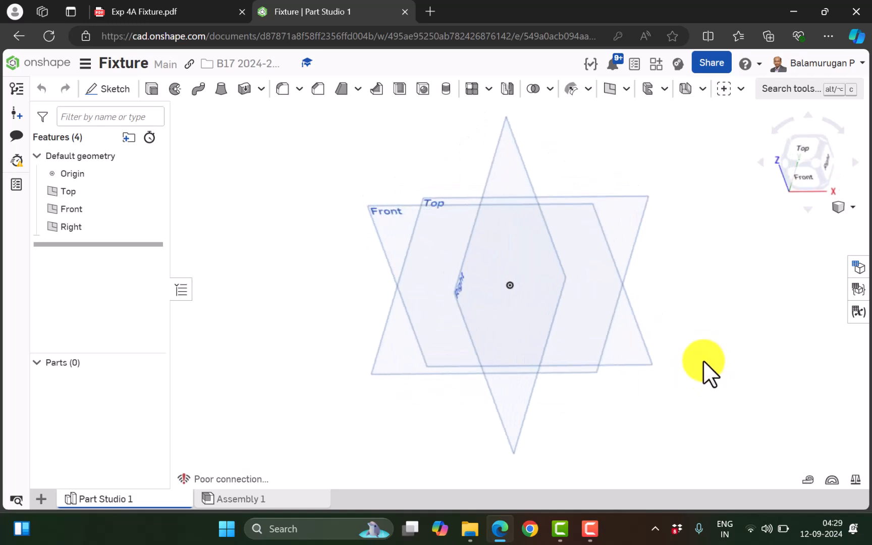
{"action": "left_click", "coordinate": [386, 360]}
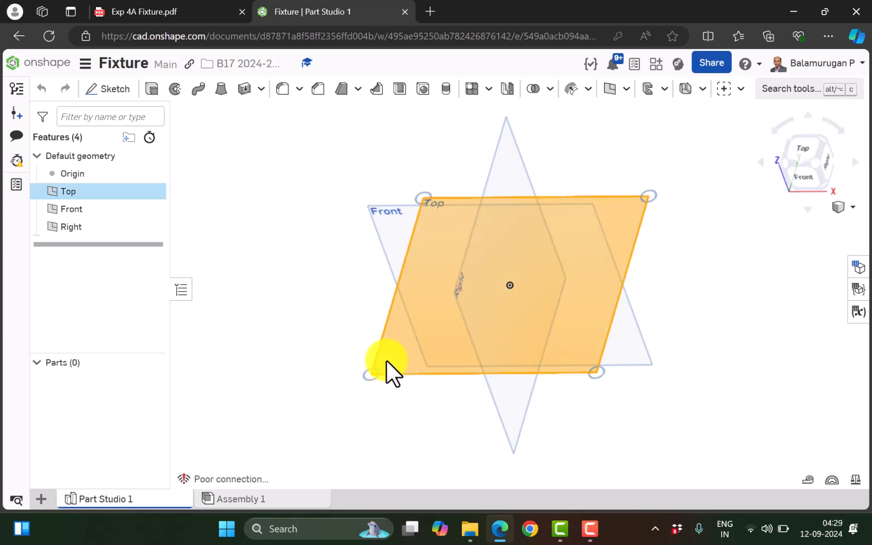
{"action": "left_click", "coordinate": [106, 90]}
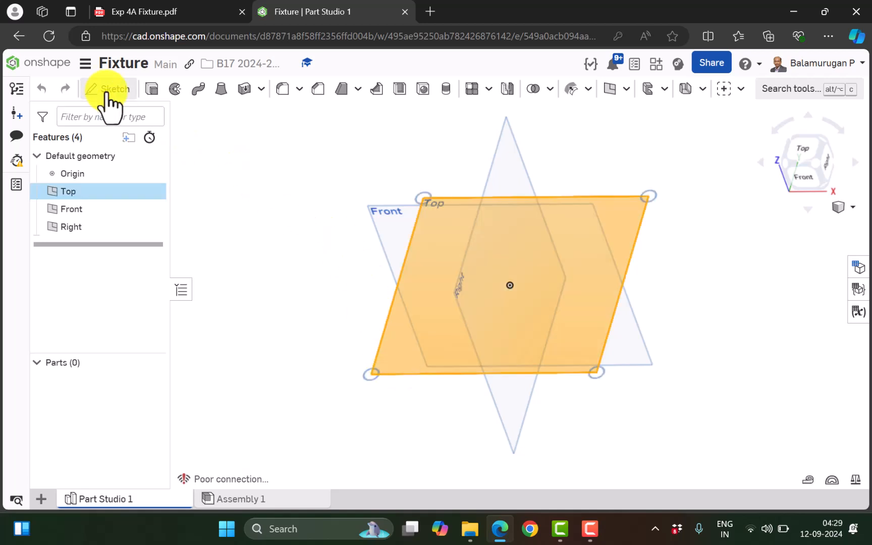
{"action": "right_click", "coordinate": [311, 307]}
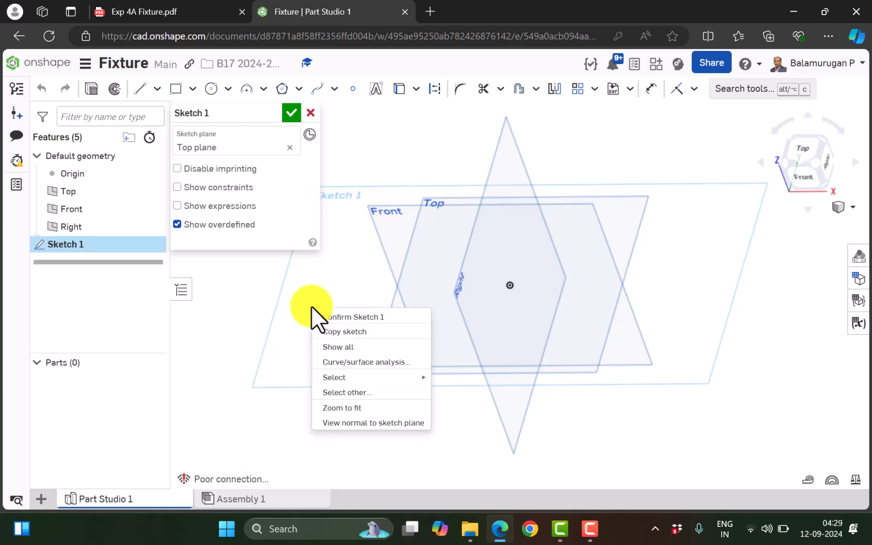
{"action": "left_click", "coordinate": [359, 423]}
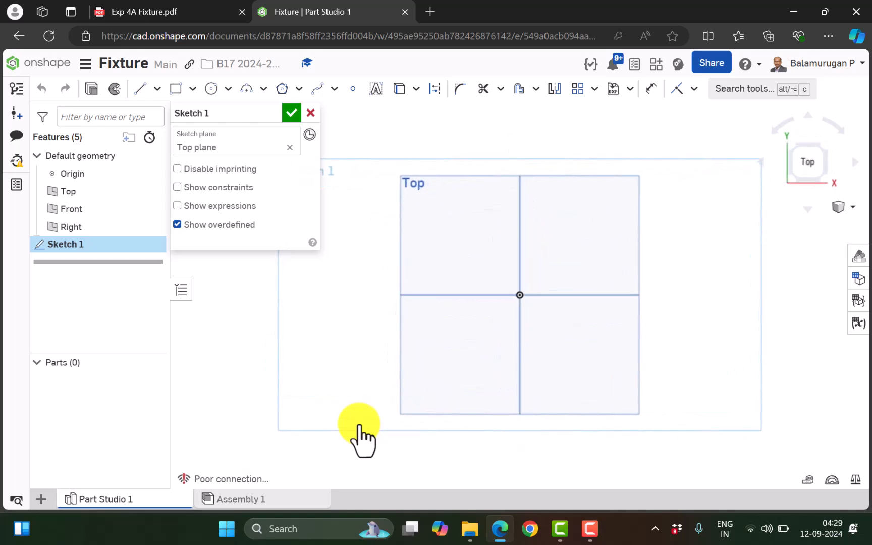
Draw a corner rectangle from the origin, about 2.3 in wide and 2.4 in high, and check the base dimensions in Exp 4A Fixture.pdf
{"action": "left_click", "coordinate": [175, 90]}
{"action": "left_click", "coordinate": [521, 295]}
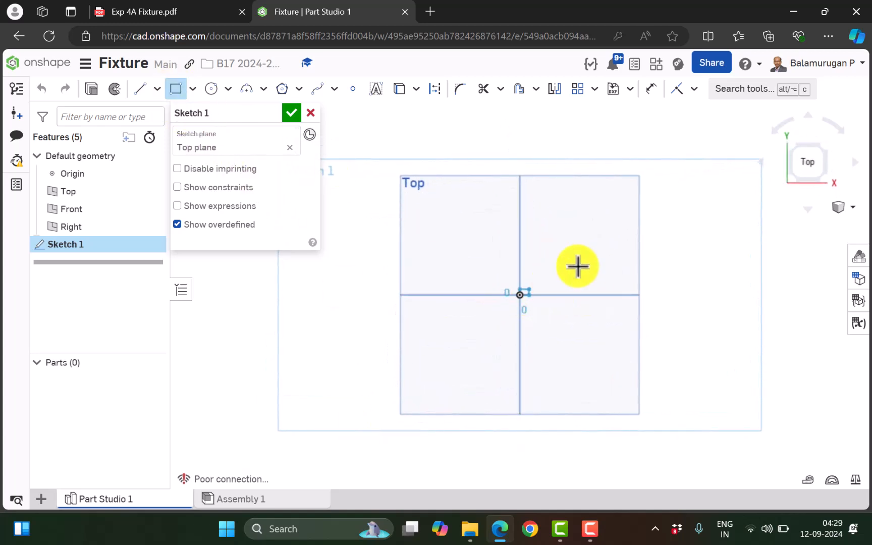
{"action": "left_click", "coordinate": [613, 199]}
{"action": "left_click", "coordinate": [156, 16]}
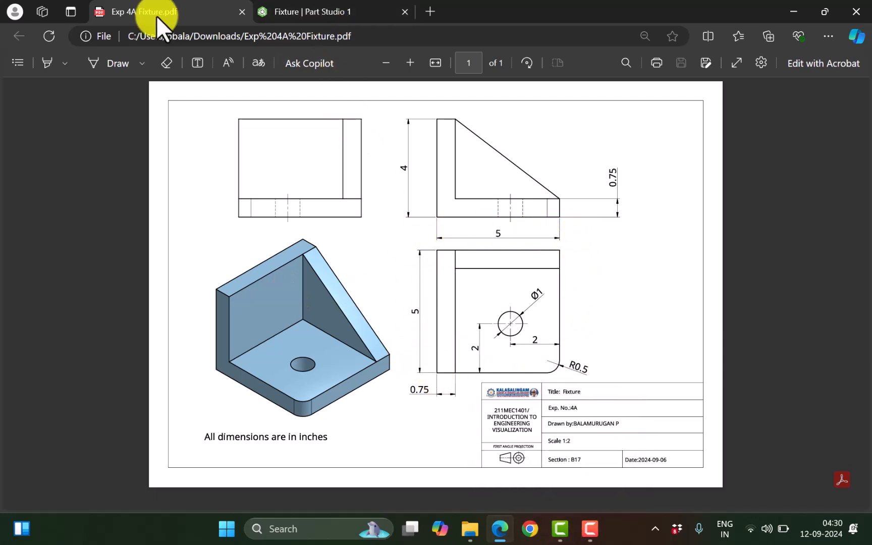
{"action": "left_click", "coordinate": [284, 9]}
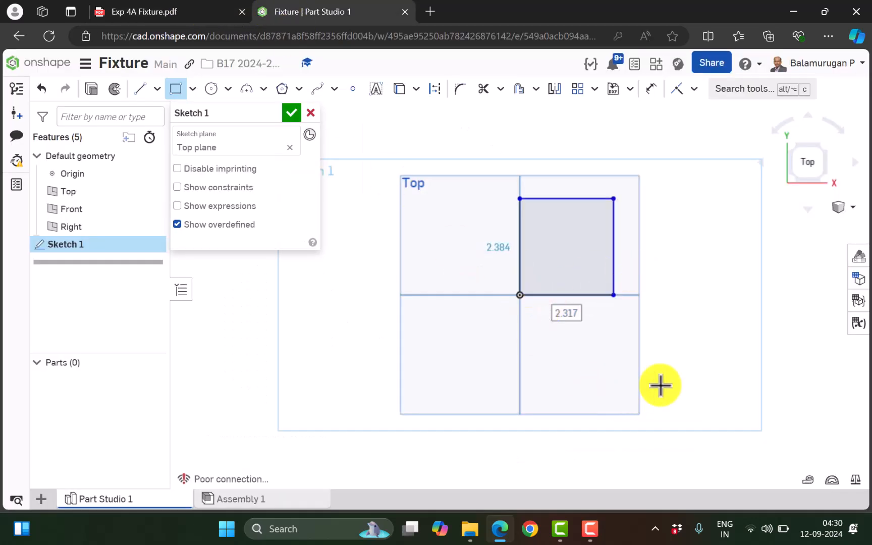
Set the sketched rectangle's width to 5 in and its height to 5 in
{"action": "type", "text": "5"}
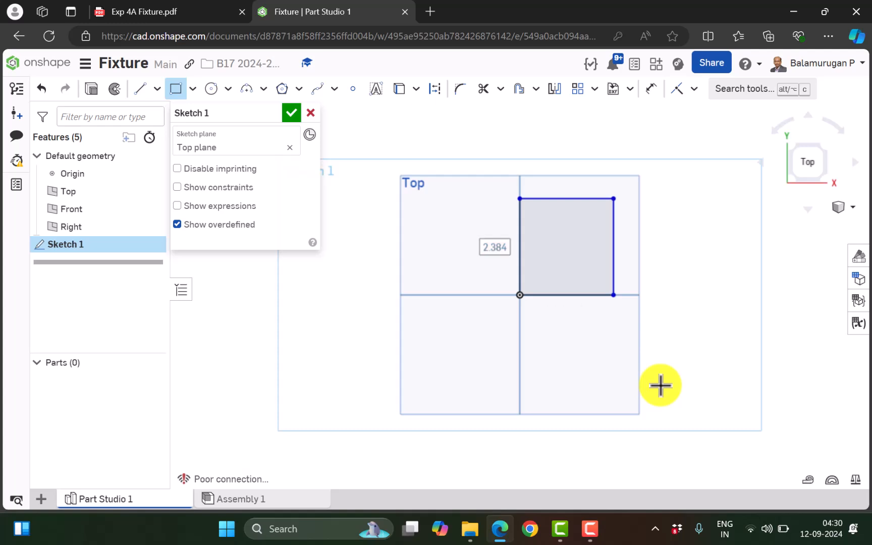
{"action": "key", "text": "Tab"}
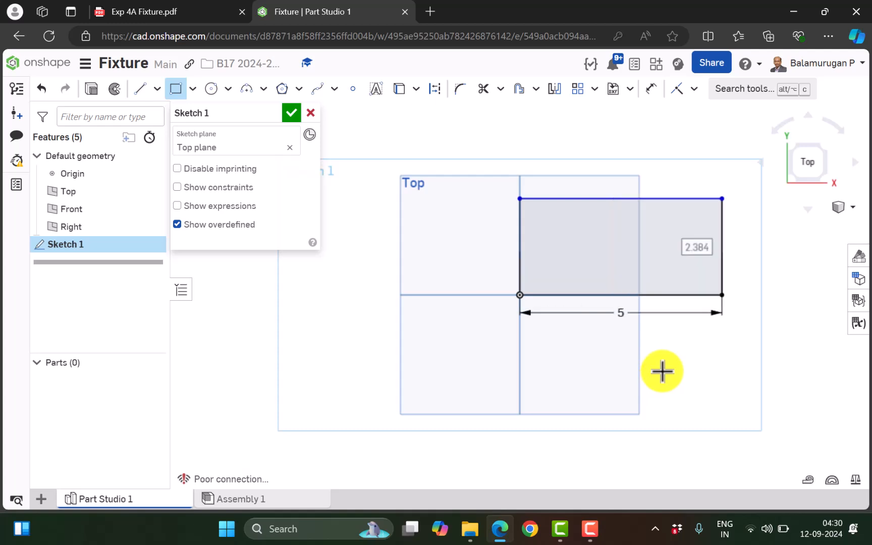
{"action": "type", "text": "5"}
{"action": "key", "text": "Return"}
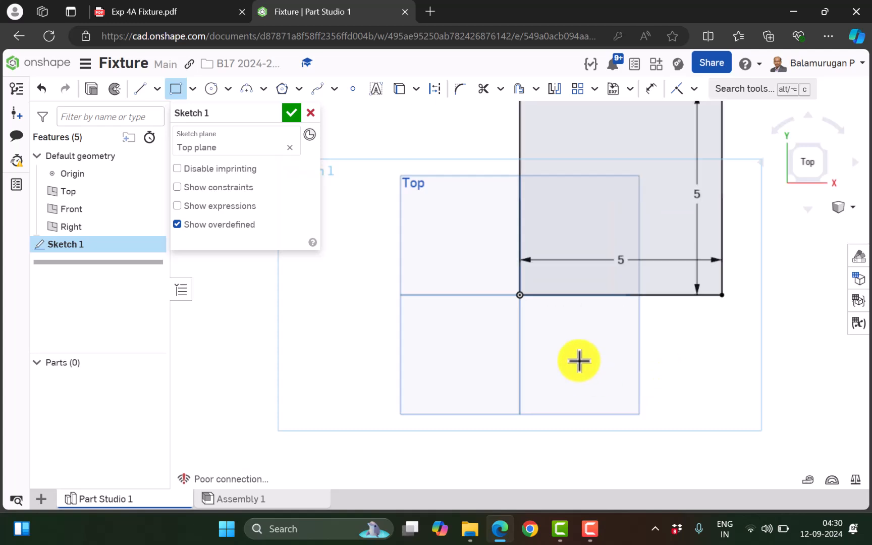
Finish the rectangle and move its width dimension below and its height dimension beside the profile, outside the outline
{"action": "scroll", "coordinate": [620, 238], "scroll_direction": "down", "scroll_amount": 4}
{"action": "scroll", "coordinate": [636, 225], "scroll_direction": "up", "scroll_amount": 1}
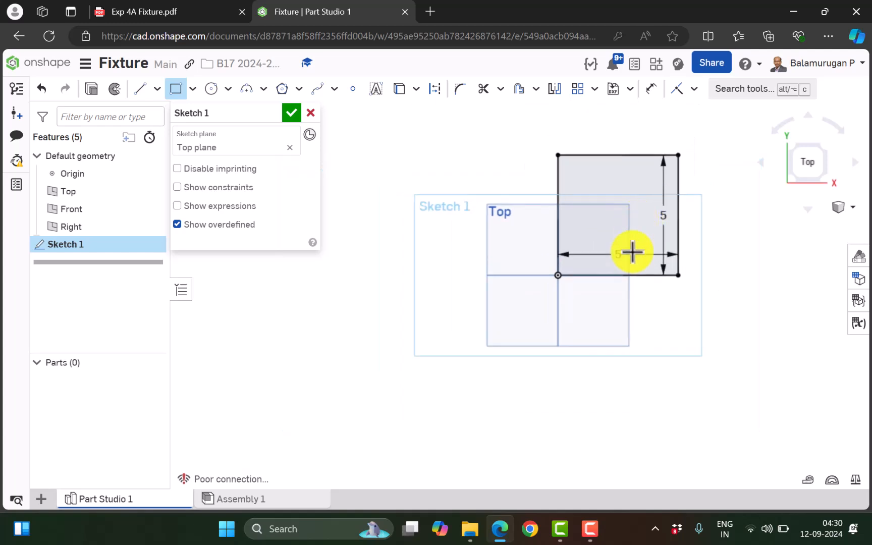
{"action": "key", "text": "Escape"}
{"action": "left_click_drag", "start_coordinate": [607, 251], "coordinate": [617, 310]}
{"action": "left_click_drag", "start_coordinate": [661, 218], "coordinate": [726, 208]}
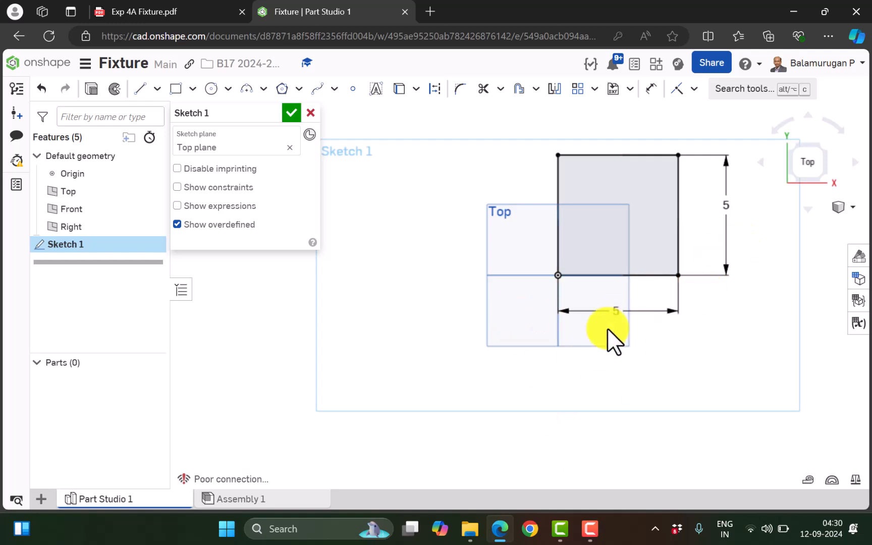
Check the corner radius in Exp 4A Fixture.pdf and add a 0.5 in sketch fillet to the square's lower-right corner
{"action": "left_click", "coordinate": [154, 11]}
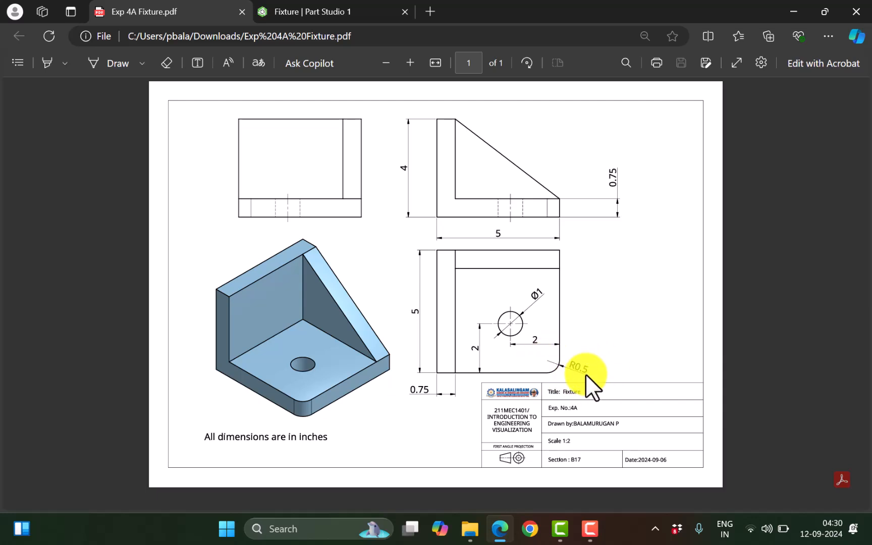
{"action": "key", "text": "alt+Tab"}
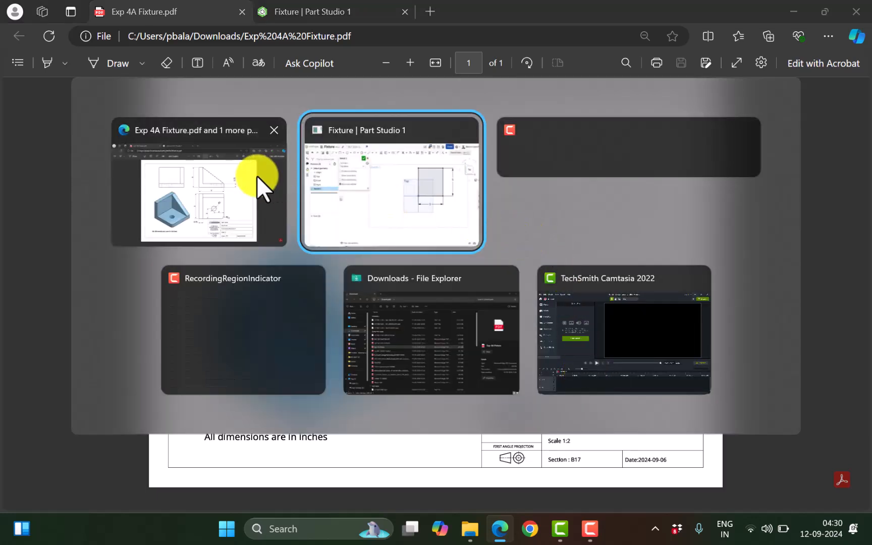
{"action": "left_click", "coordinate": [188, 172]}
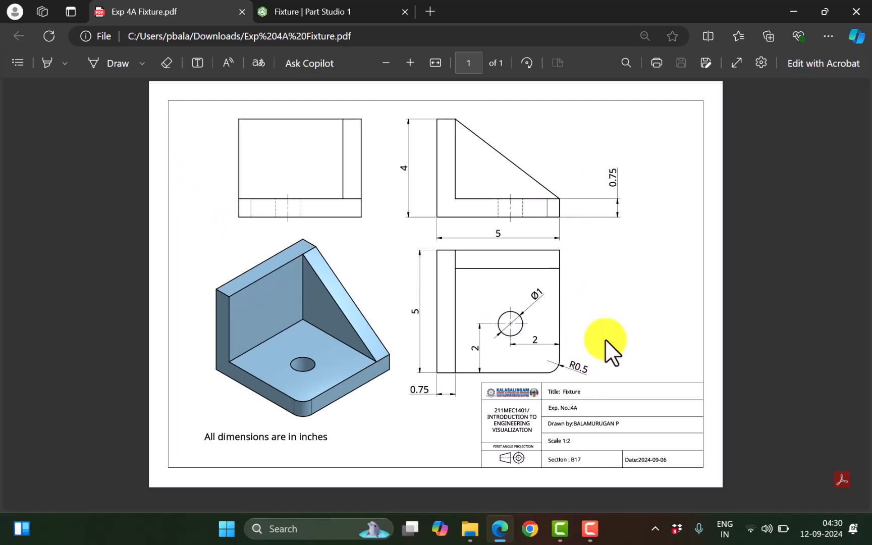
{"action": "left_click", "coordinate": [302, 15]}
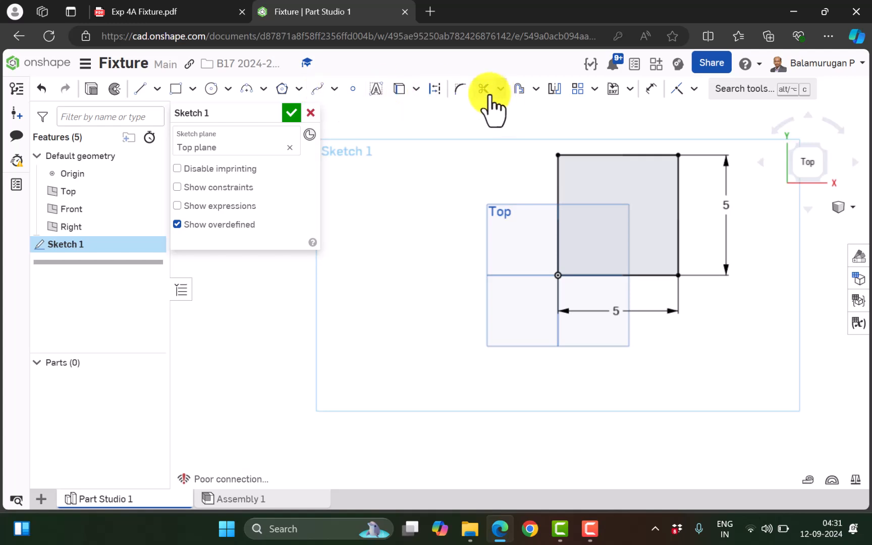
{"action": "left_click", "coordinate": [458, 89]}
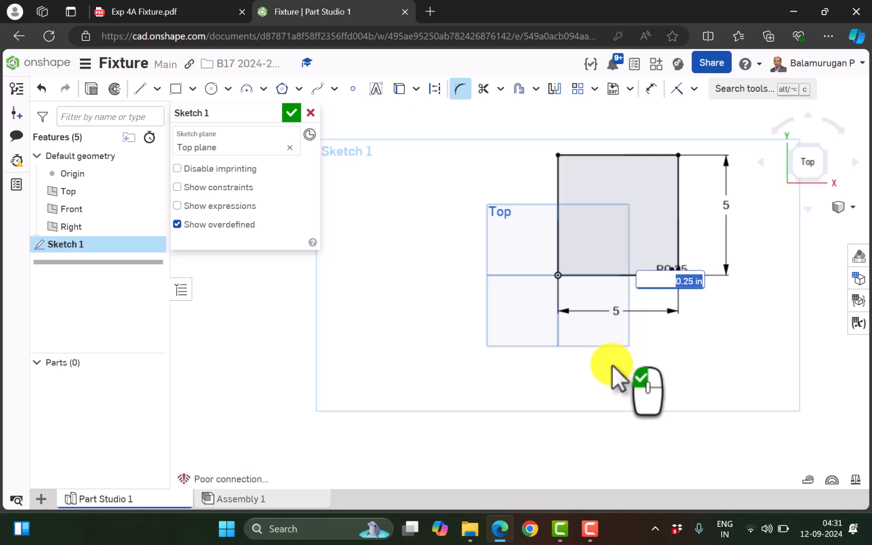
{"action": "type", "text": ".5"}
{"action": "left_click", "coordinate": [612, 365]}
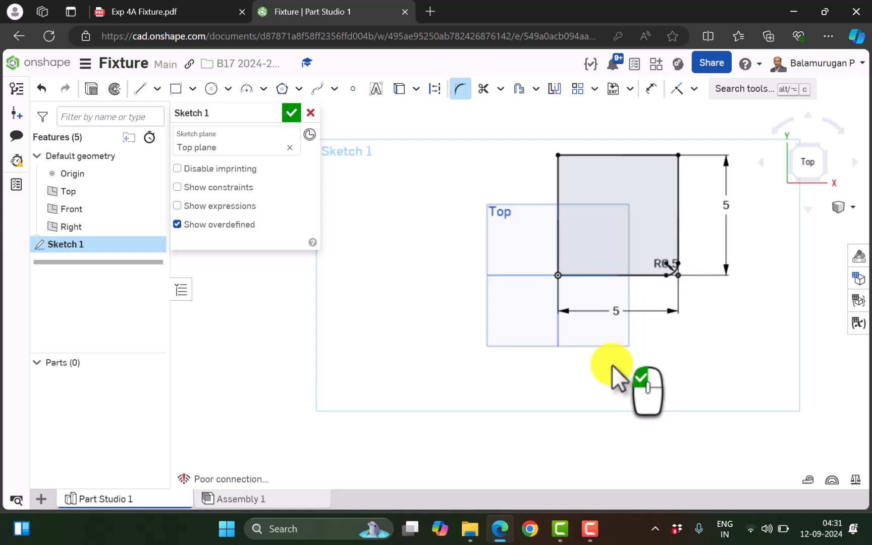
{"action": "scroll", "coordinate": [686, 262], "scroll_direction": "up", "scroll_amount": 3}
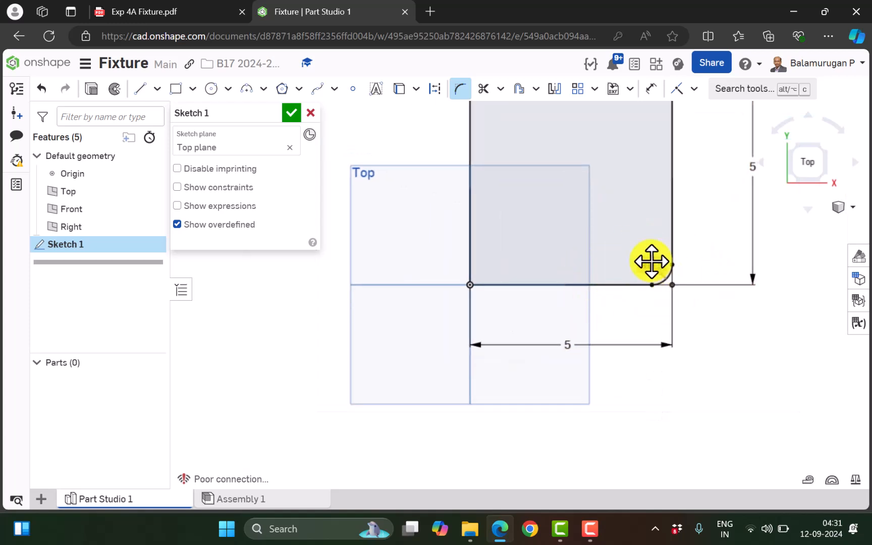
Check the hole in the PDF drawing and sketch a 1 in diameter circle inside the square's lower-right area
{"action": "left_click", "coordinate": [135, 13]}
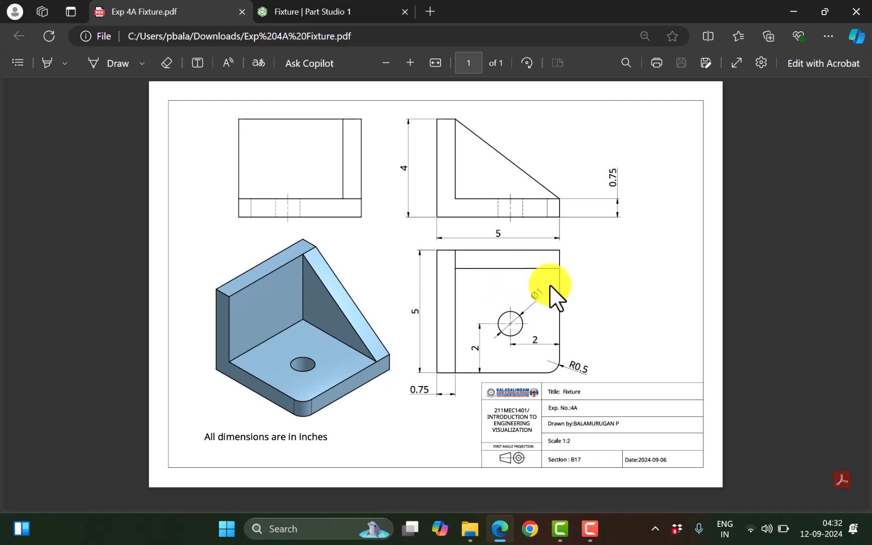
{"action": "left_click", "coordinate": [321, 12]}
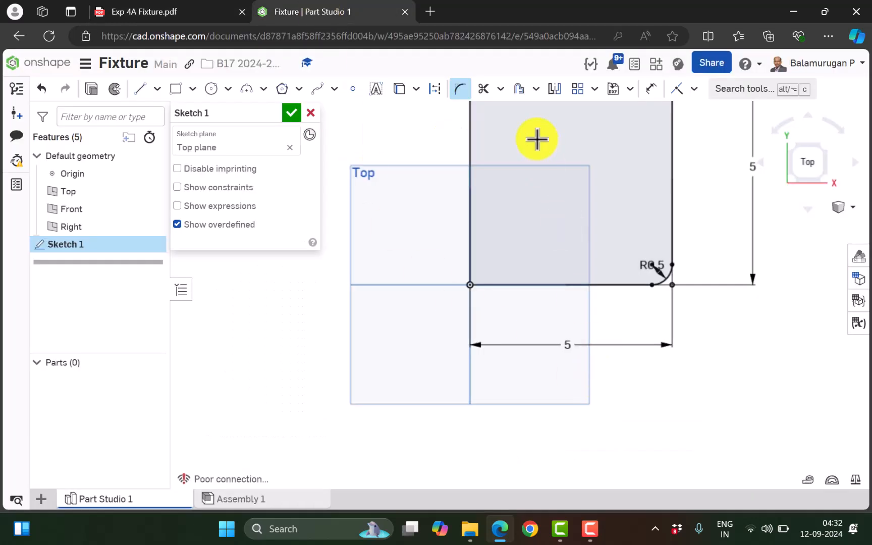
{"action": "left_click", "coordinate": [212, 88]}
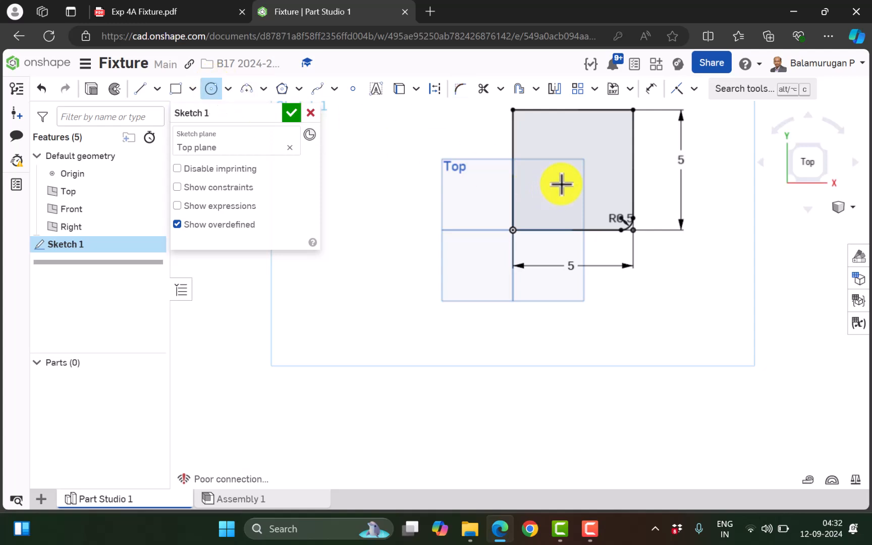
{"action": "left_click", "coordinate": [585, 182]}
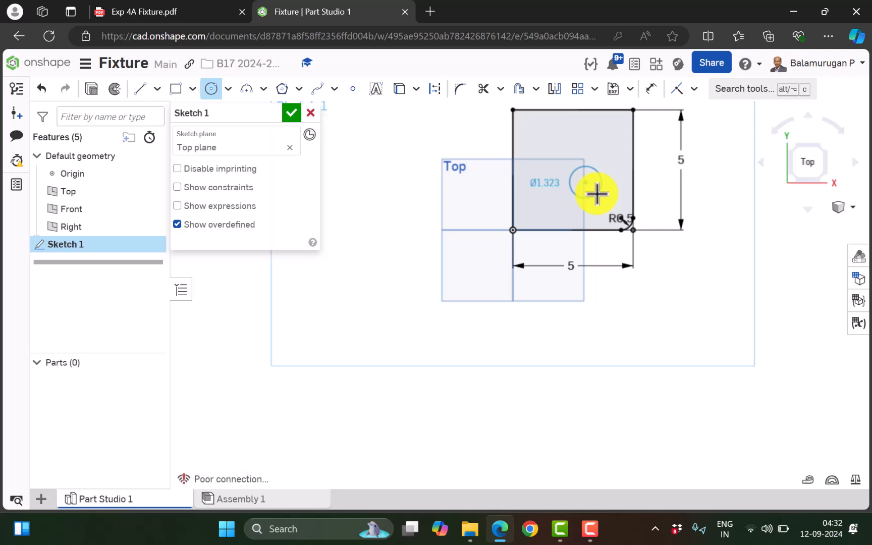
{"action": "left_click", "coordinate": [597, 193]}
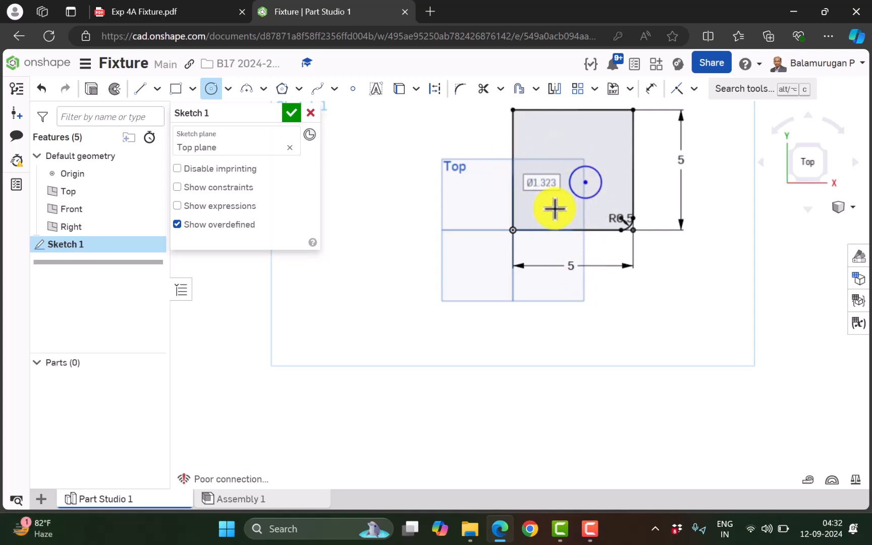
{"action": "scroll", "coordinate": [585, 181], "scroll_direction": "up", "scroll_amount": 1}
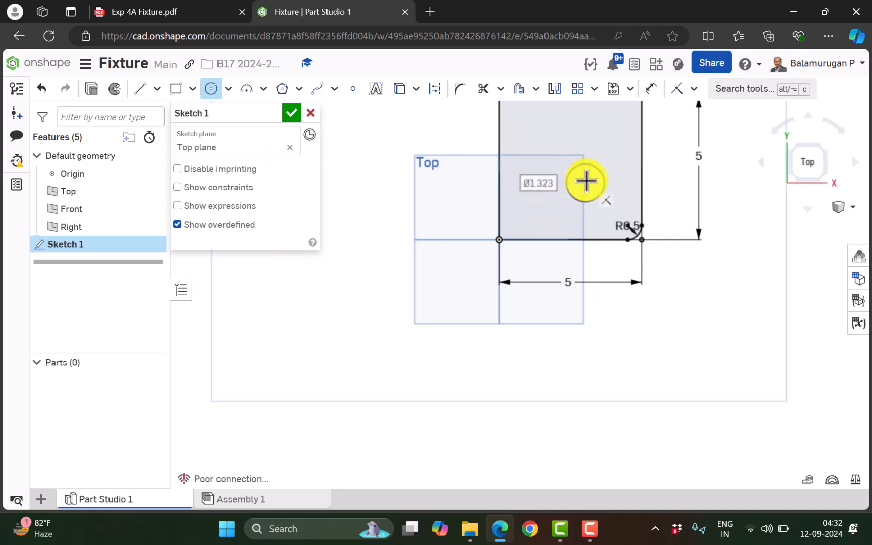
{"action": "scroll", "coordinate": [585, 180], "scroll_direction": "up", "scroll_amount": 1}
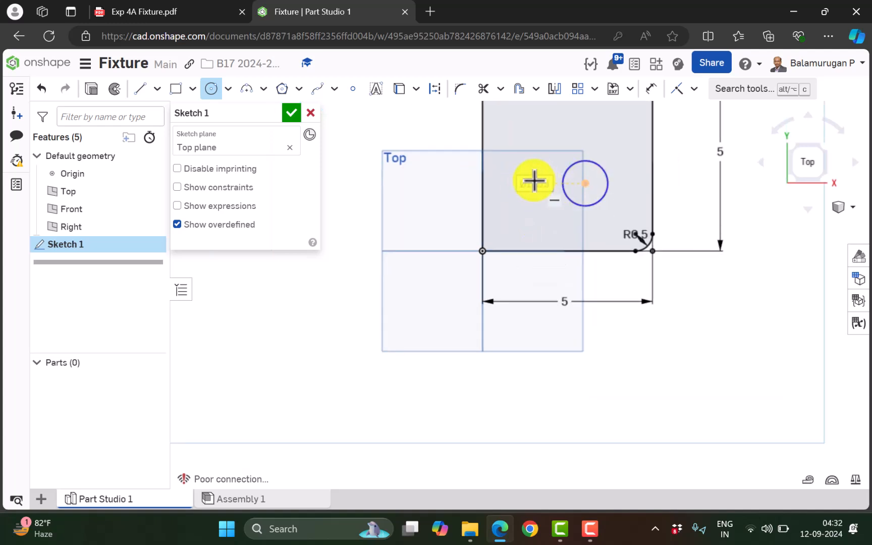
{"action": "double_click", "coordinate": [534, 181]}
{"action": "type", "text": "1"}
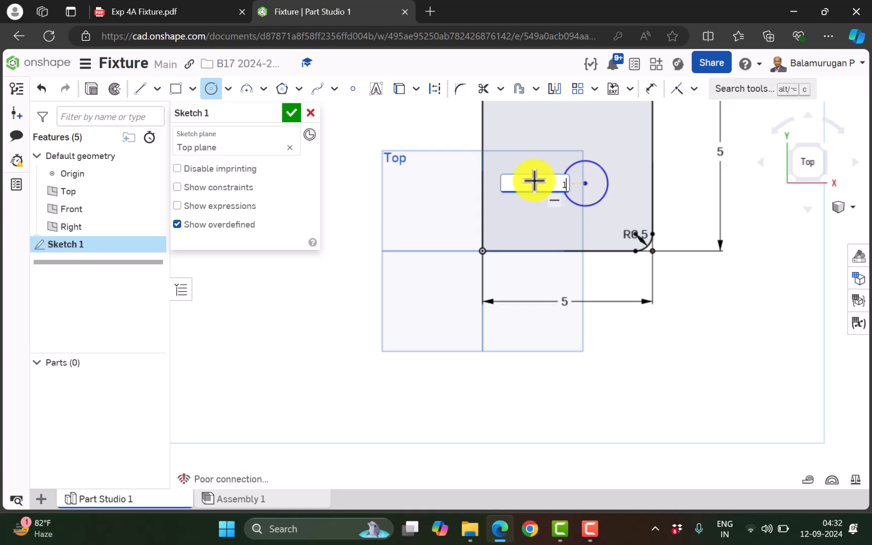
{"action": "key", "text": "Return"}
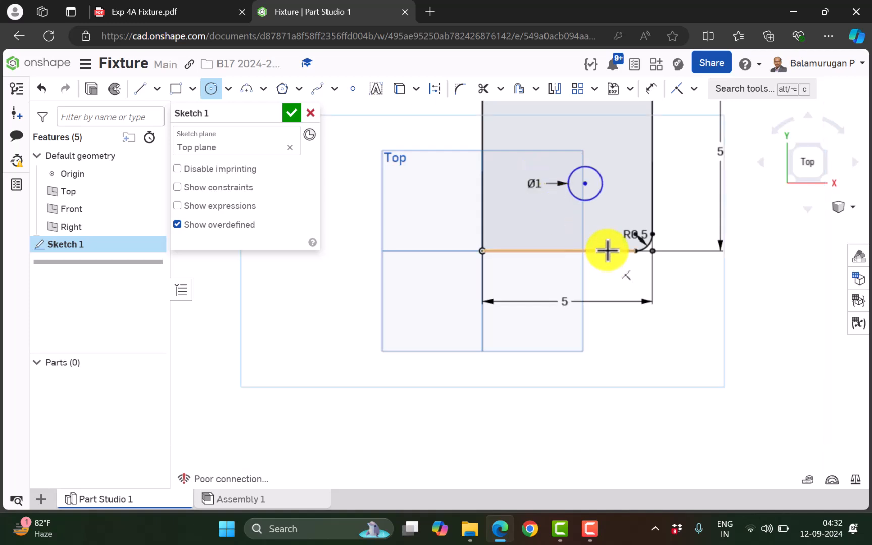
Check the hole location in the PDF drawing and dimension the circle's centre 2 in from the square's right edge
{"action": "scroll", "coordinate": [602, 189], "scroll_direction": "up", "scroll_amount": 1}
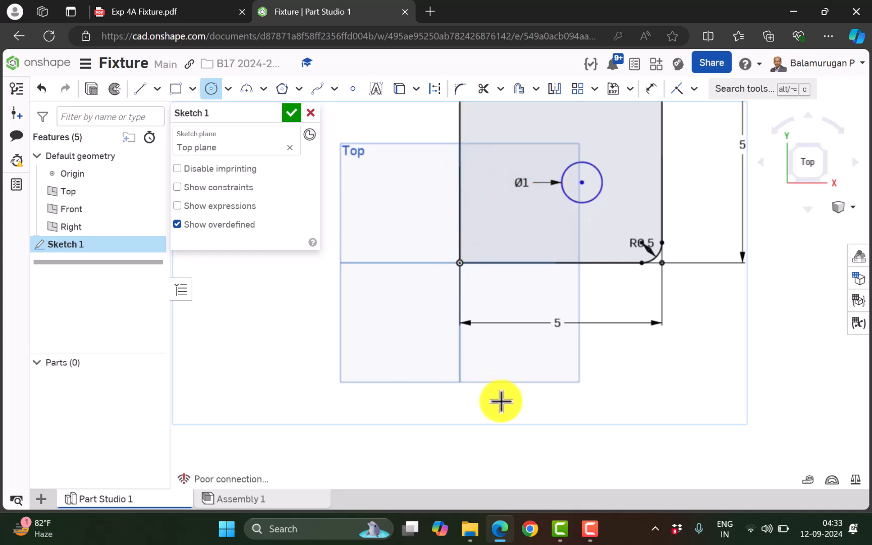
{"action": "left_click", "coordinate": [172, 12]}
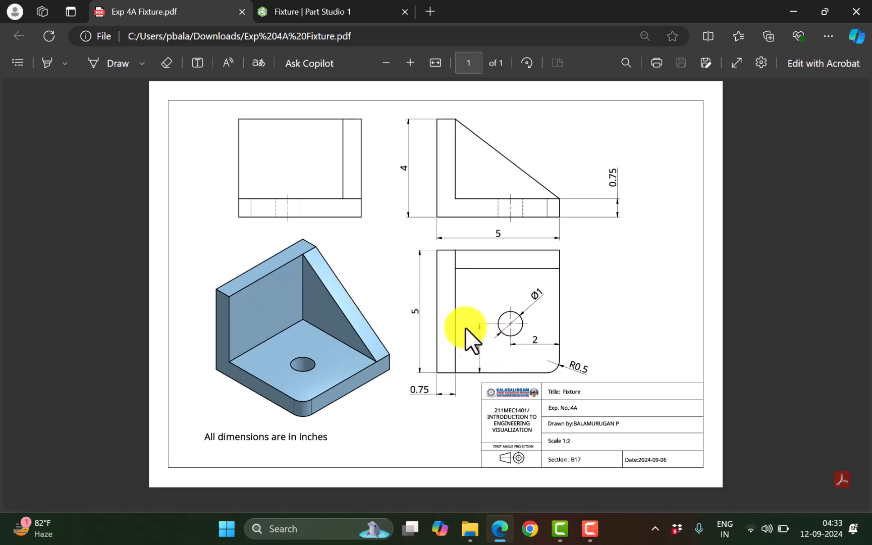
{"action": "left_click", "coordinate": [296, 7]}
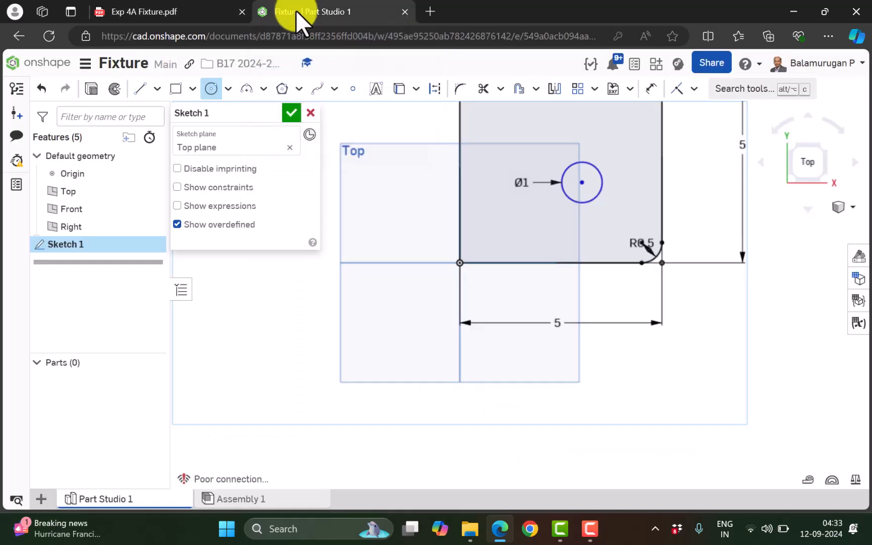
{"action": "left_click", "coordinate": [650, 90]}
{"action": "left_click", "coordinate": [582, 182]}
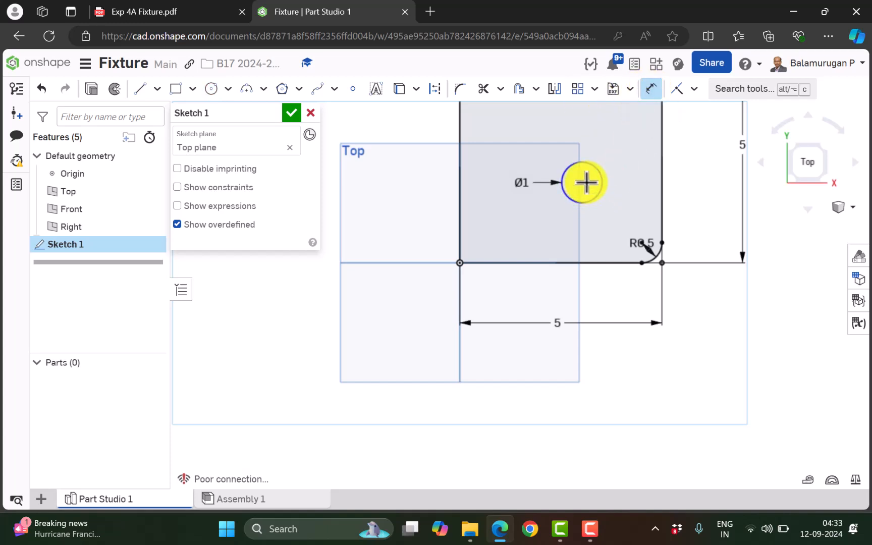
{"action": "left_click", "coordinate": [662, 165]}
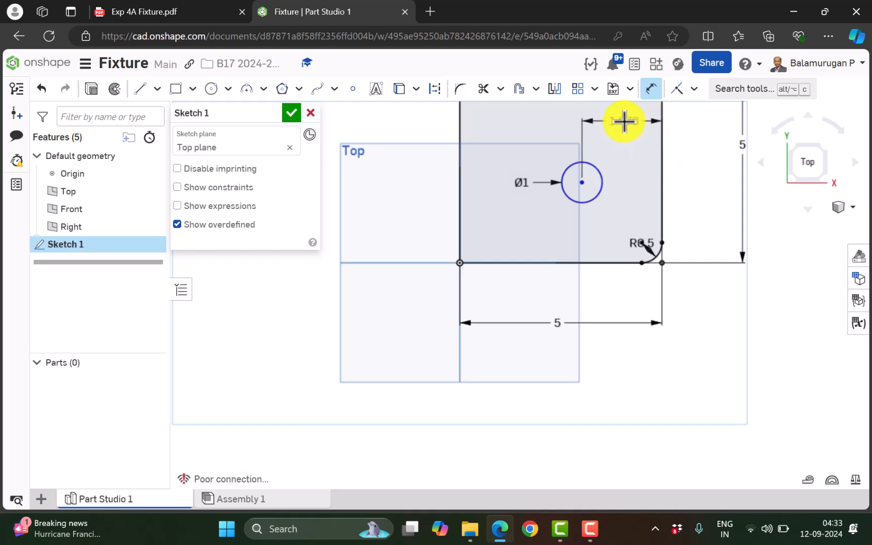
{"action": "left_click", "coordinate": [624, 121]}
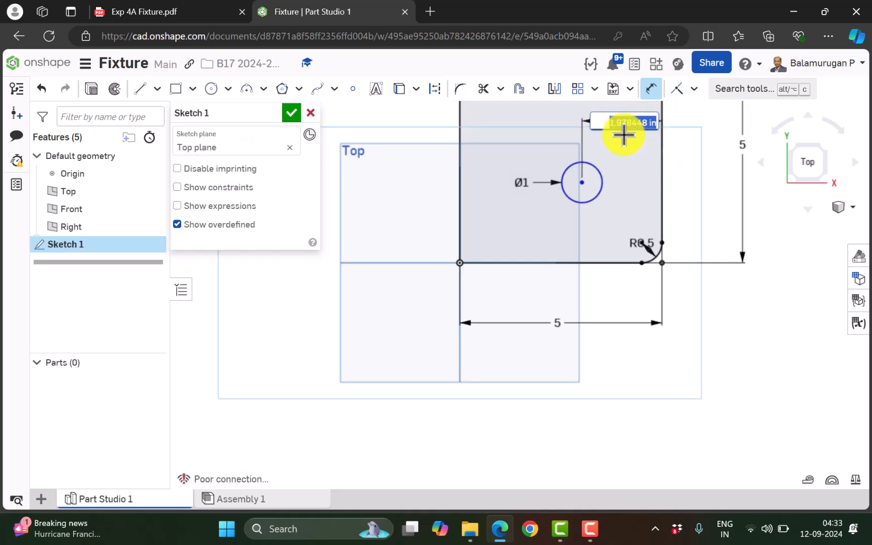
{"action": "type", "text": "2"}
{"action": "key", "text": "Return"}
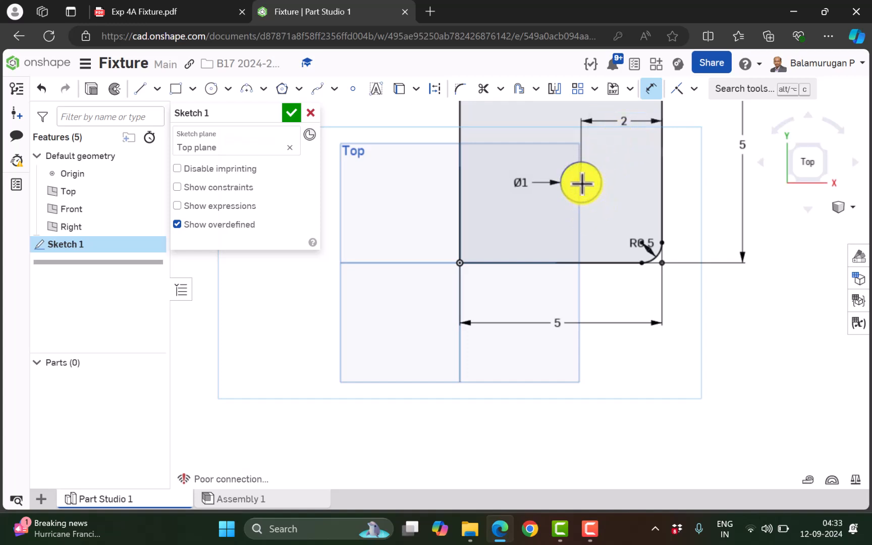
Dimension the circle's centre 2 in above the square's bottom edge and finish the sketch
{"action": "left_click", "coordinate": [567, 262]}
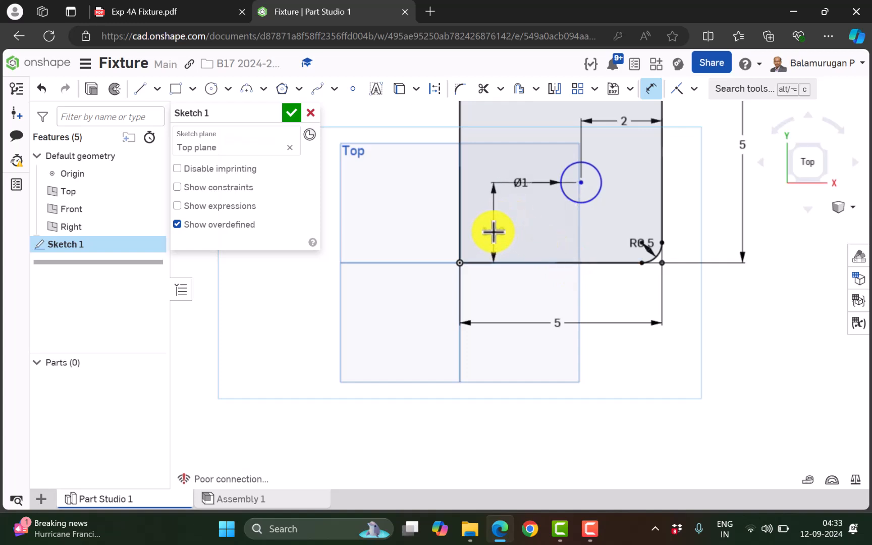
{"action": "left_click", "coordinate": [487, 224]}
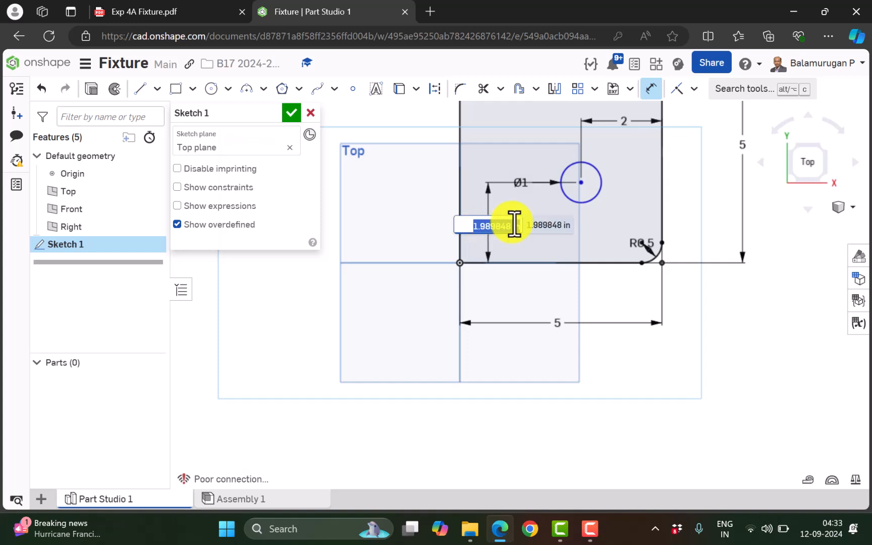
{"action": "type", "text": "2"}
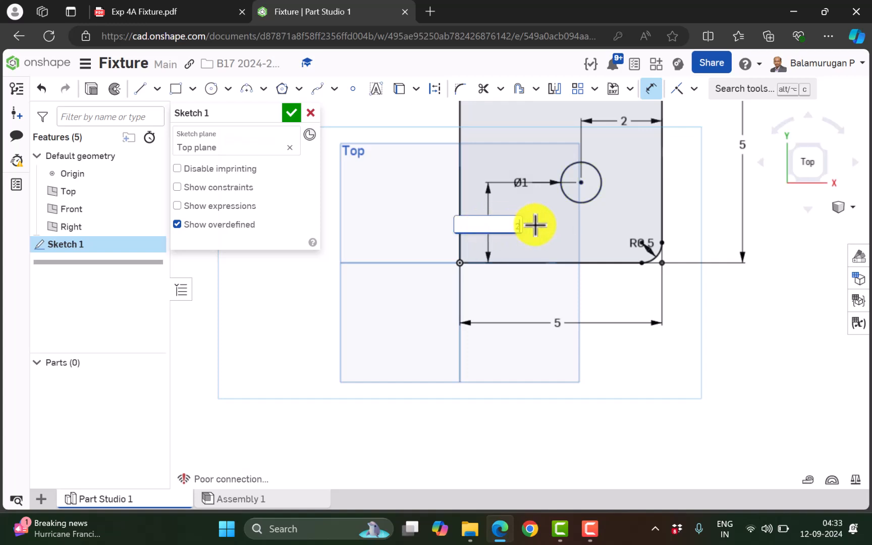
{"action": "key", "text": "Return"}
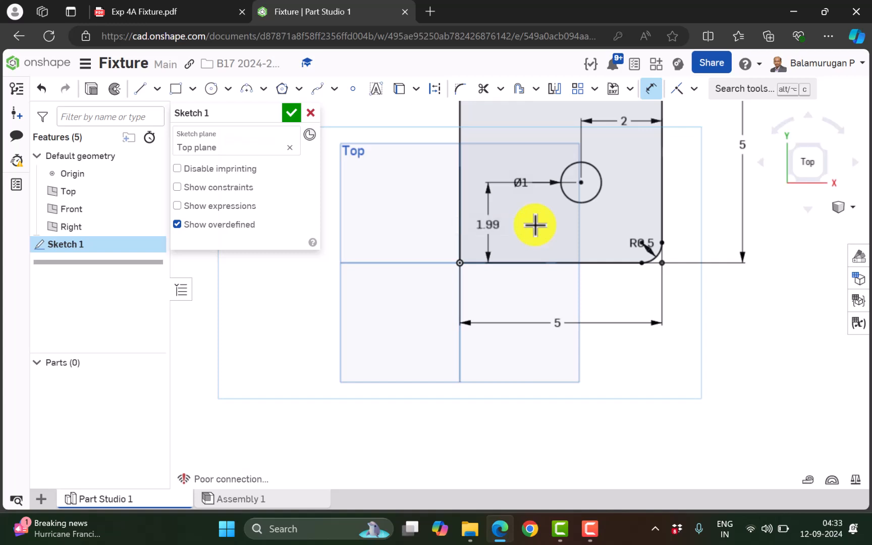
{"action": "scroll", "coordinate": [592, 182], "scroll_direction": "down", "scroll_amount": 2}
{"action": "scroll", "coordinate": [592, 181], "scroll_direction": "down", "scroll_amount": 2}
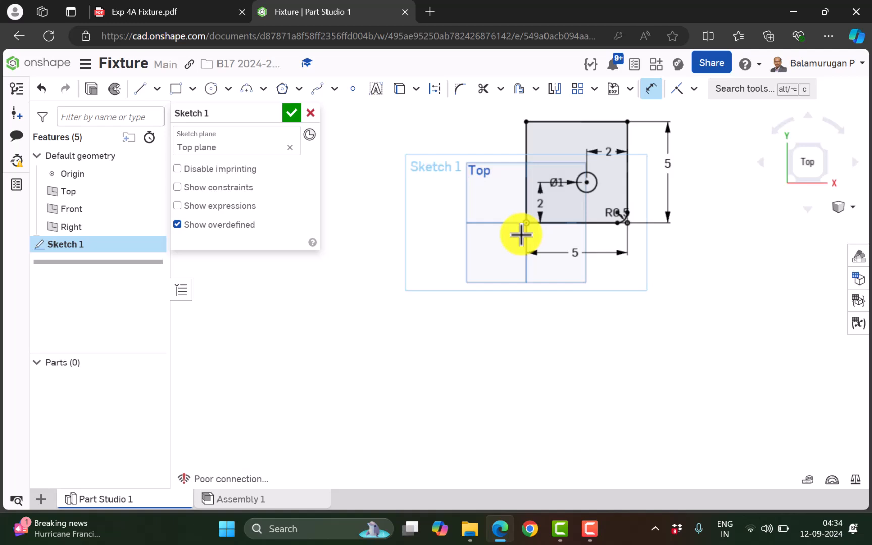
{"action": "left_click", "coordinate": [291, 112]}
Check the plate thickness in Exp 4A Fixture.pdf and extrude the square sketch region around the hole 0.75 in as a new solid
{"action": "right_click_drag", "start_coordinate": [663, 300], "coordinate": [644, 252]}
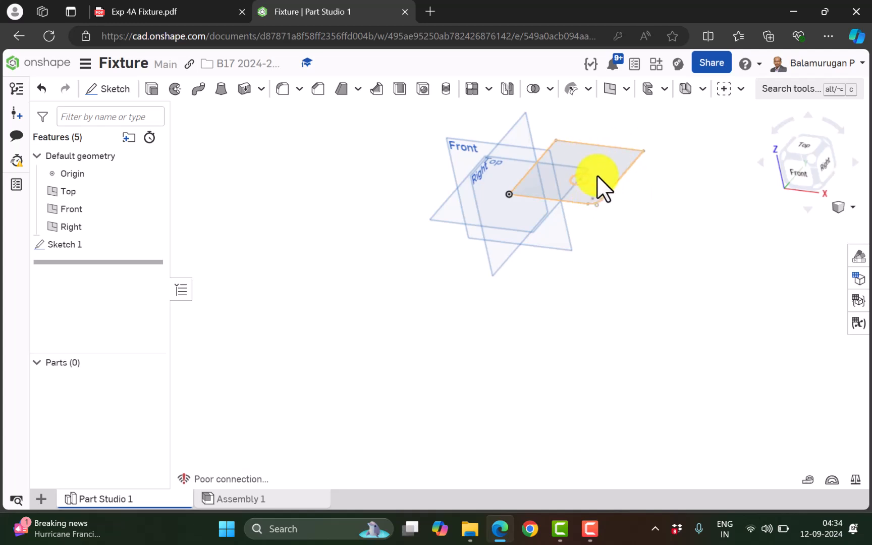
{"action": "left_click", "coordinate": [153, 90]}
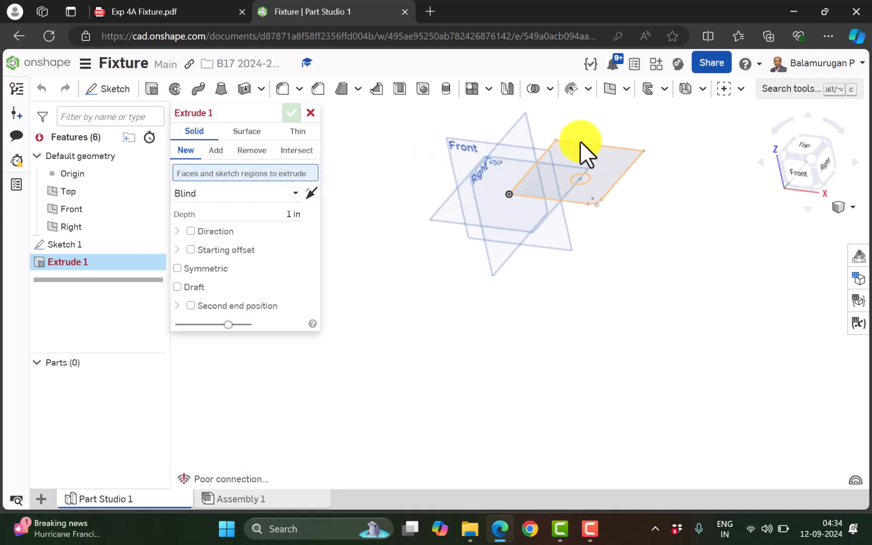
{"action": "left_click", "coordinate": [600, 159]}
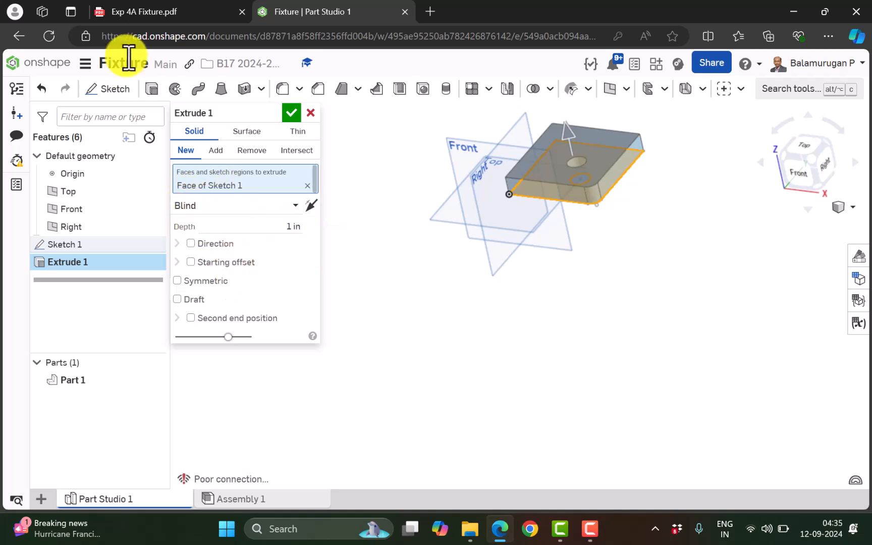
{"action": "left_click", "coordinate": [151, 12]}
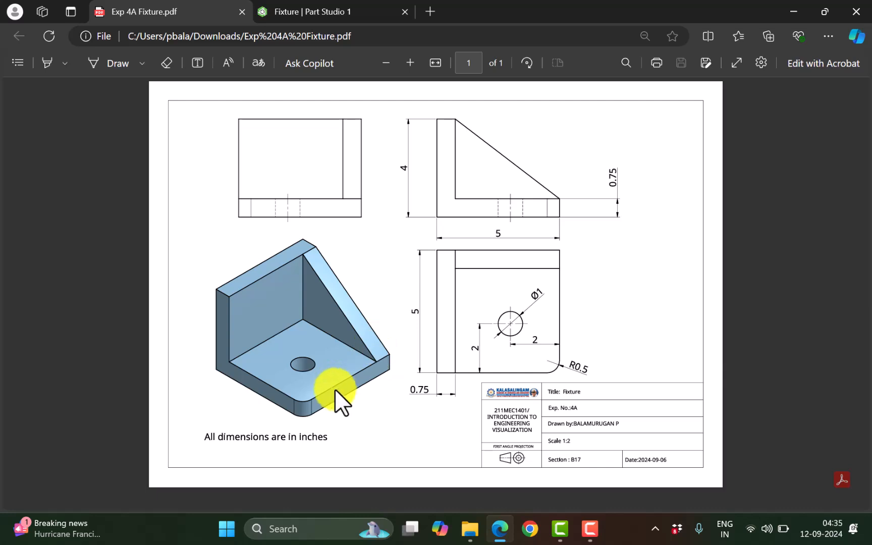
{"action": "left_click", "coordinate": [313, 7]}
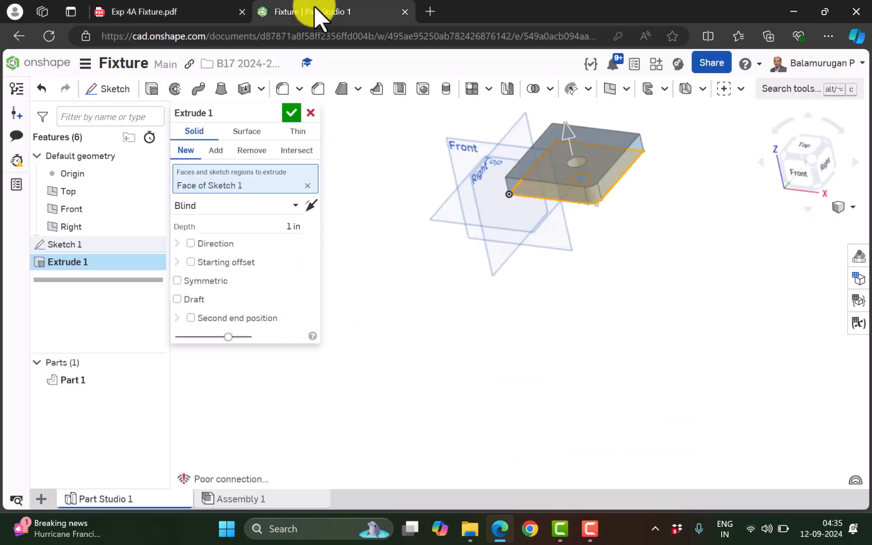
{"action": "left_click", "coordinate": [276, 227]}
{"action": "key", "text": "BackSpace"}
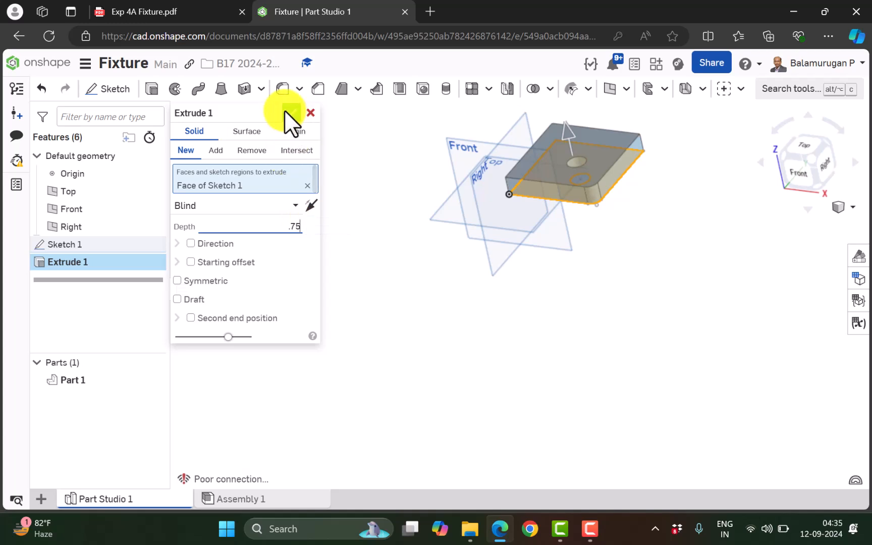
{"action": "key", "text": "Return"}
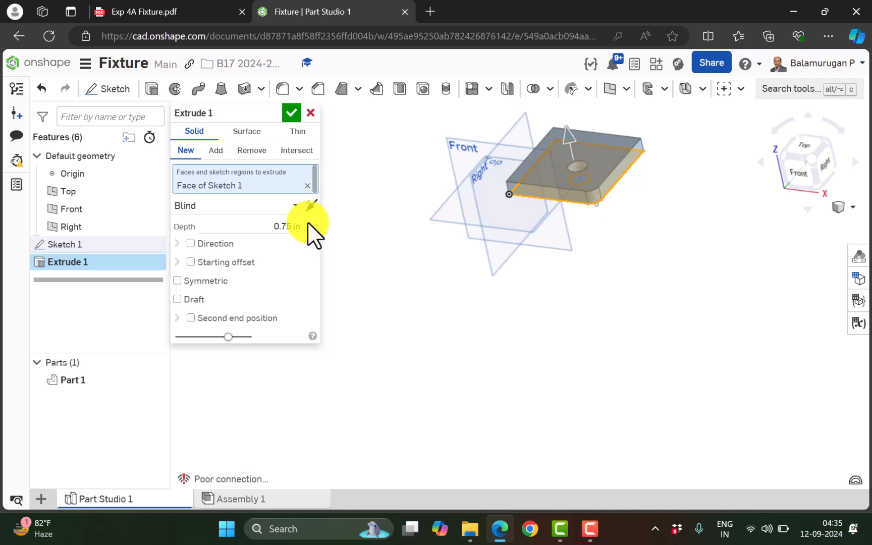
{"action": "left_click", "coordinate": [290, 112]}
{"action": "scroll", "coordinate": [556, 130], "scroll_direction": "up", "scroll_amount": 5}
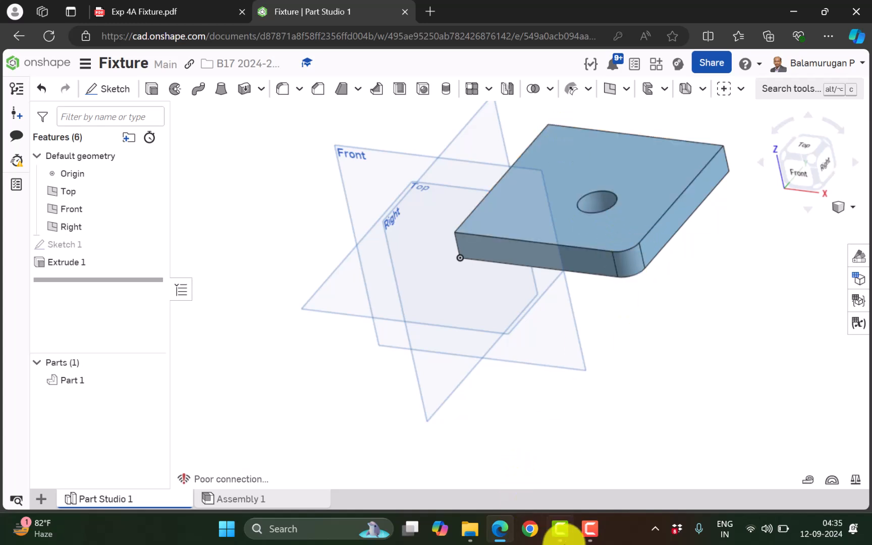
{"action": "scroll", "coordinate": [646, 288], "scroll_direction": "down", "scroll_amount": 5}
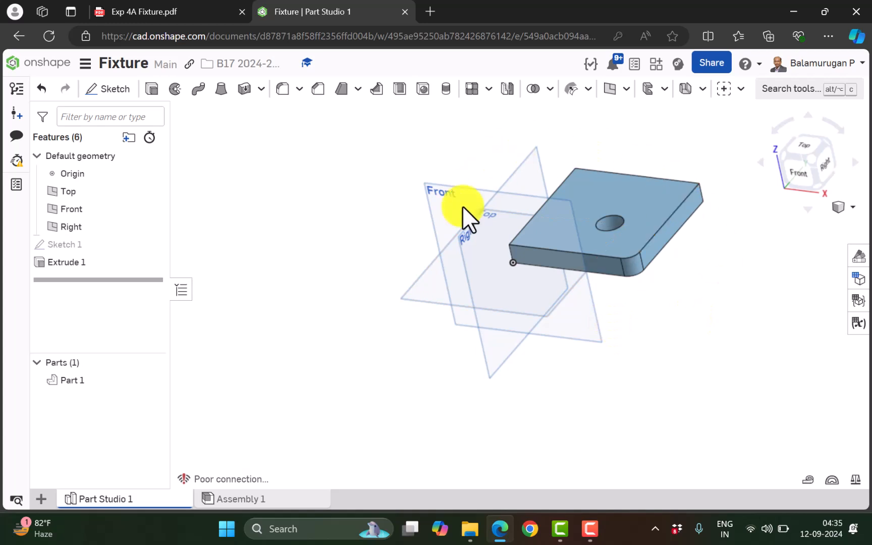
Check the upright wall in the PDF drawing and start a sketch on the plate's left side face, viewed face-on
{"action": "left_click", "coordinate": [172, 10]}
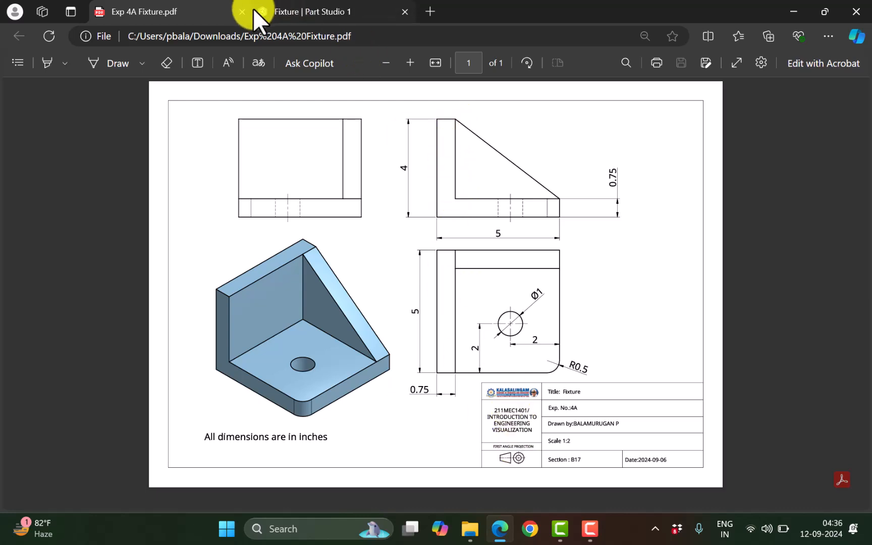
{"action": "left_click", "coordinate": [288, 9]}
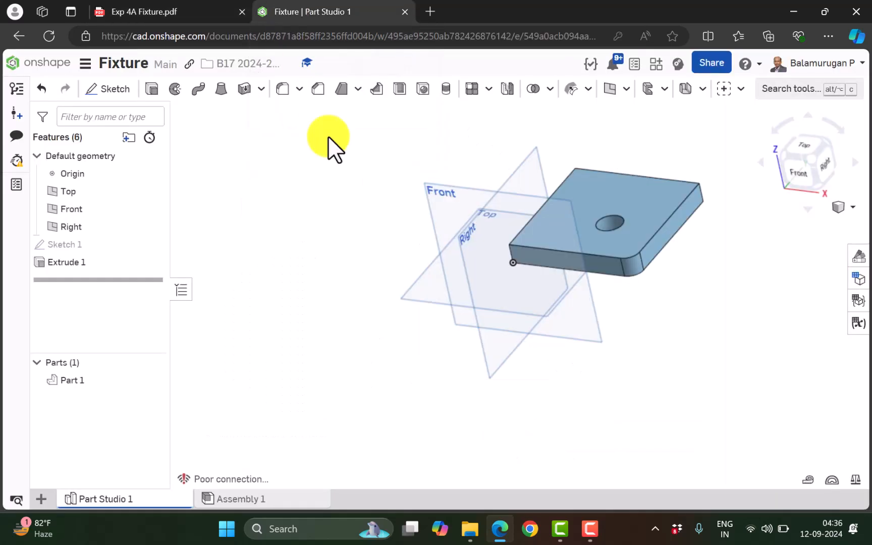
{"action": "right_click_drag", "start_coordinate": [507, 300], "coordinate": [571, 300]}
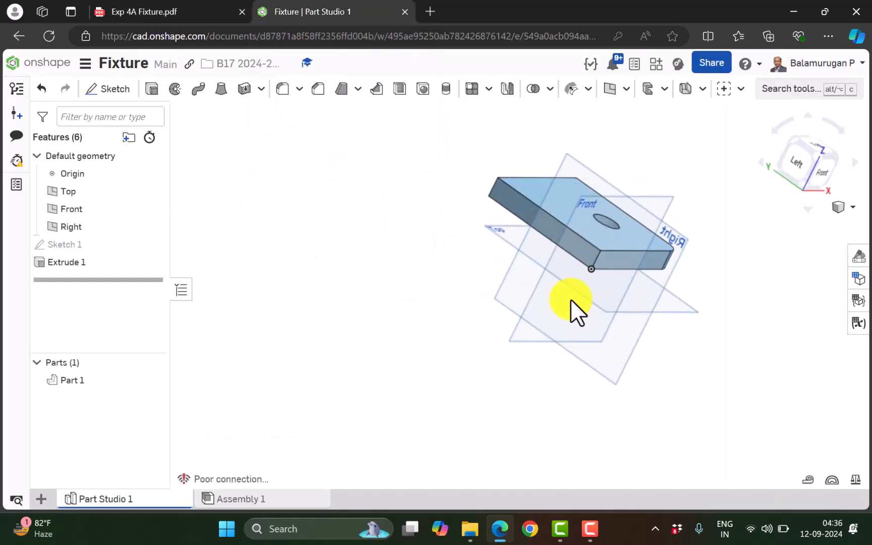
{"action": "left_click", "coordinate": [515, 200]}
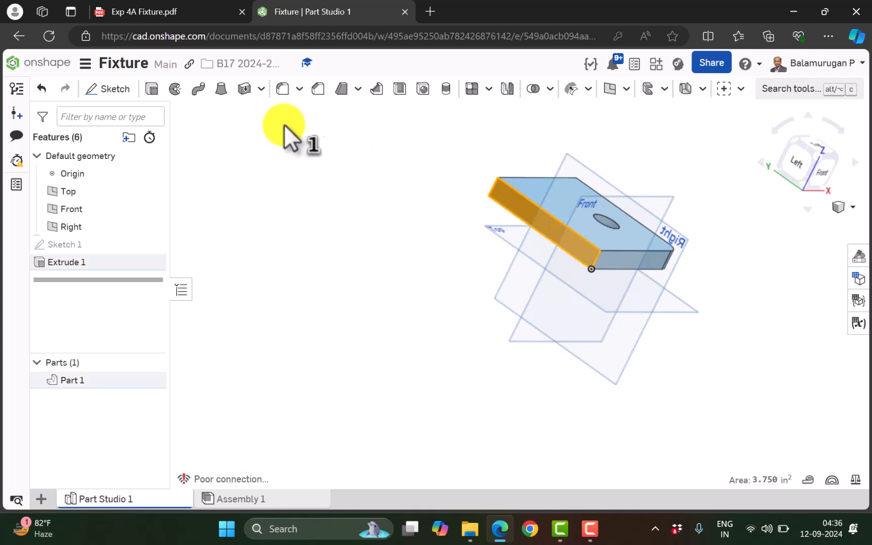
{"action": "left_click", "coordinate": [115, 91]}
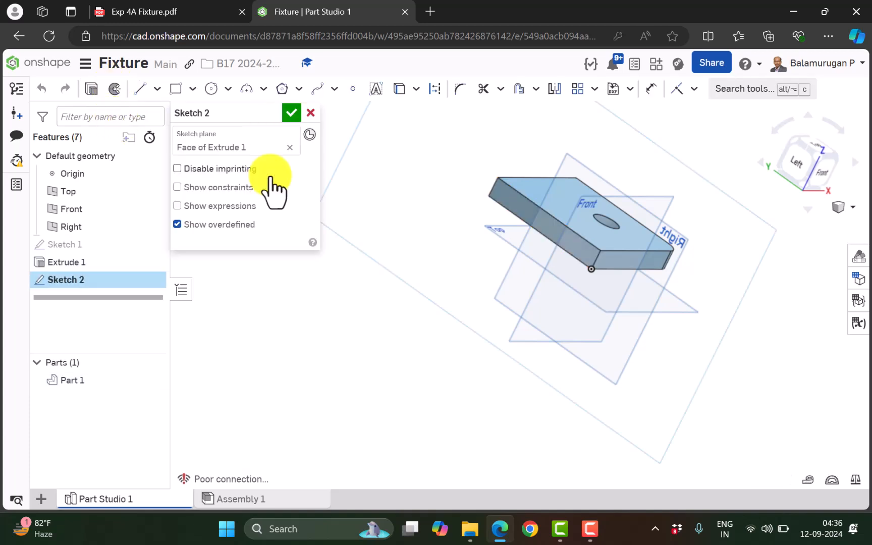
{"action": "scroll", "coordinate": [439, 192], "scroll_direction": "down", "scroll_amount": 1}
{"action": "scroll", "coordinate": [439, 193], "scroll_direction": "down", "scroll_amount": 2}
{"action": "scroll", "coordinate": [460, 197], "scroll_direction": "down", "scroll_amount": 1}
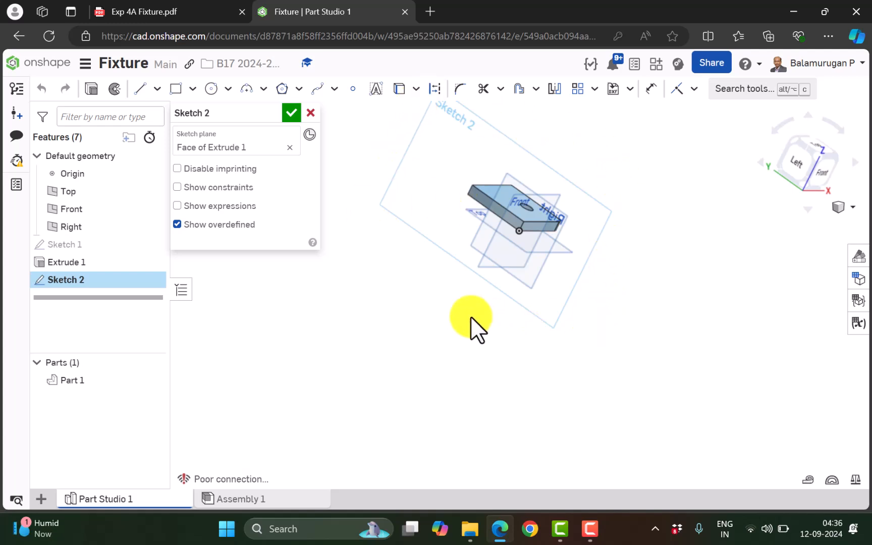
{"action": "key", "text": "n"}
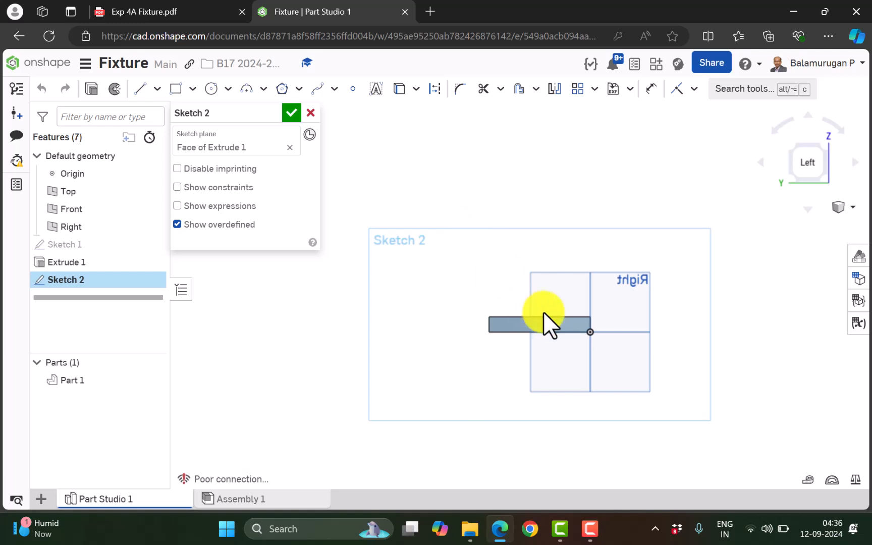
{"action": "scroll", "coordinate": [543, 313], "scroll_direction": "up", "scroll_amount": 5}
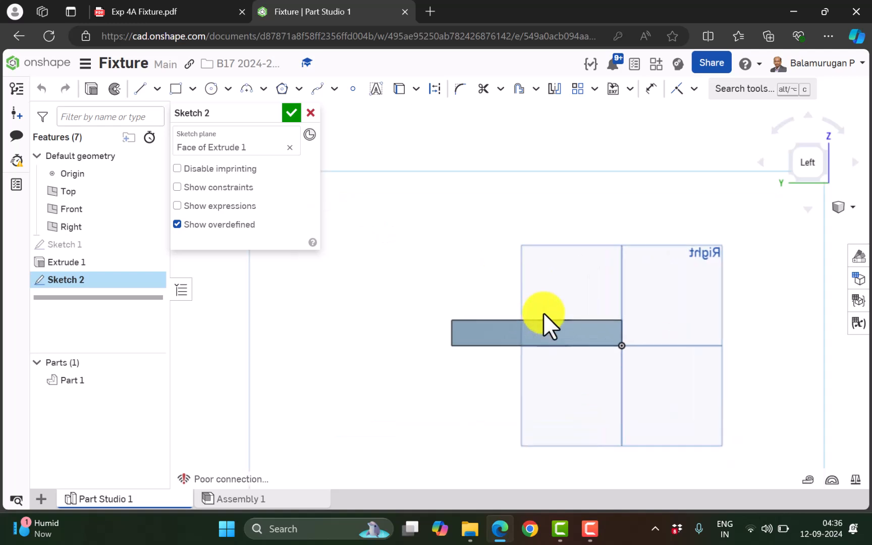
Sketch a rectangle about 2.9 in high upward from the side face's upper-left corner and set its width to 5 in
{"action": "left_click", "coordinate": [175, 89]}
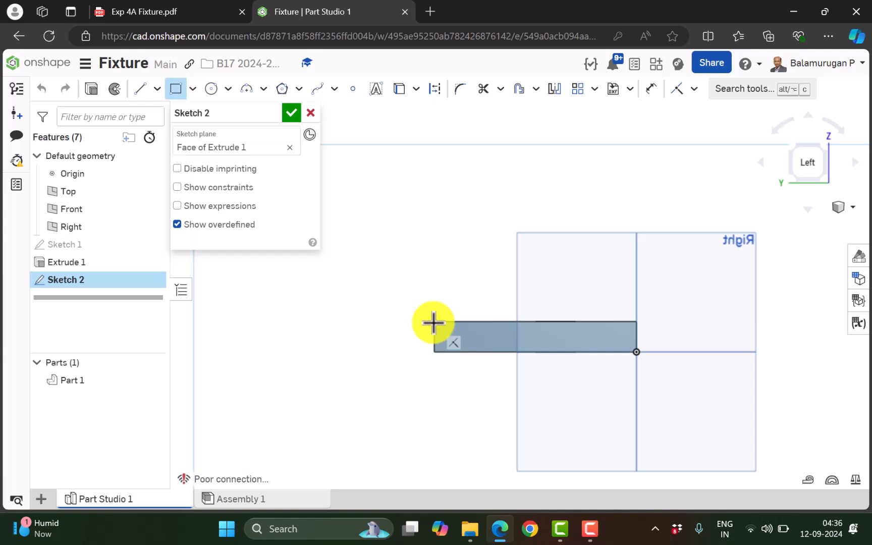
{"action": "left_click", "coordinate": [433, 322]}
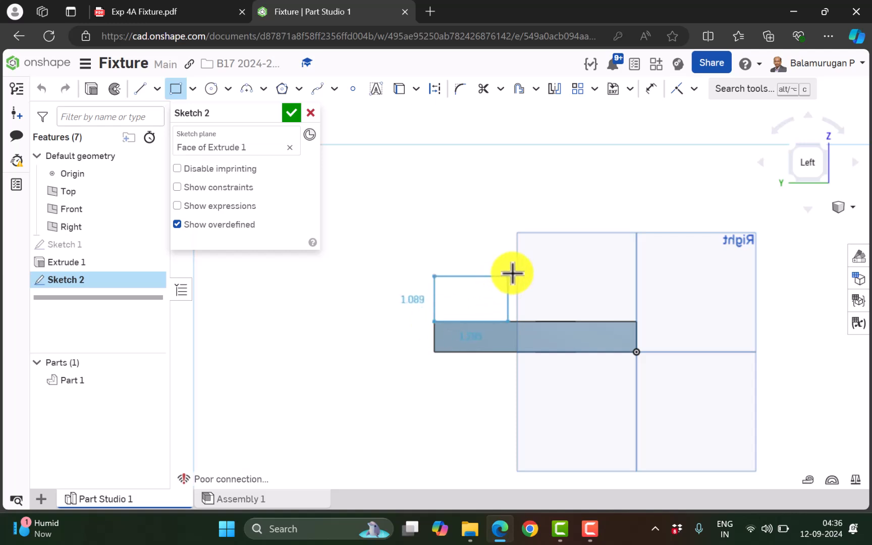
{"action": "left_click", "coordinate": [629, 203]}
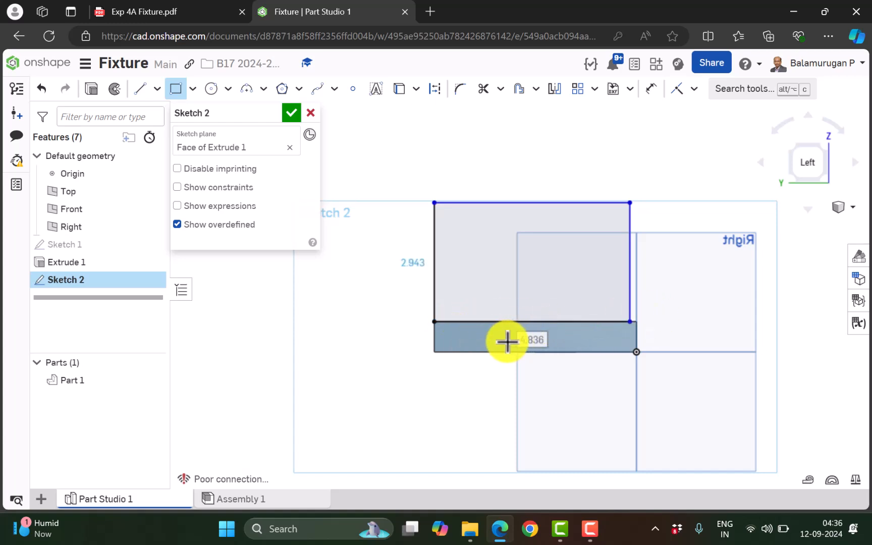
{"action": "left_click", "coordinate": [555, 389]}
{"action": "type", "text": "5"}
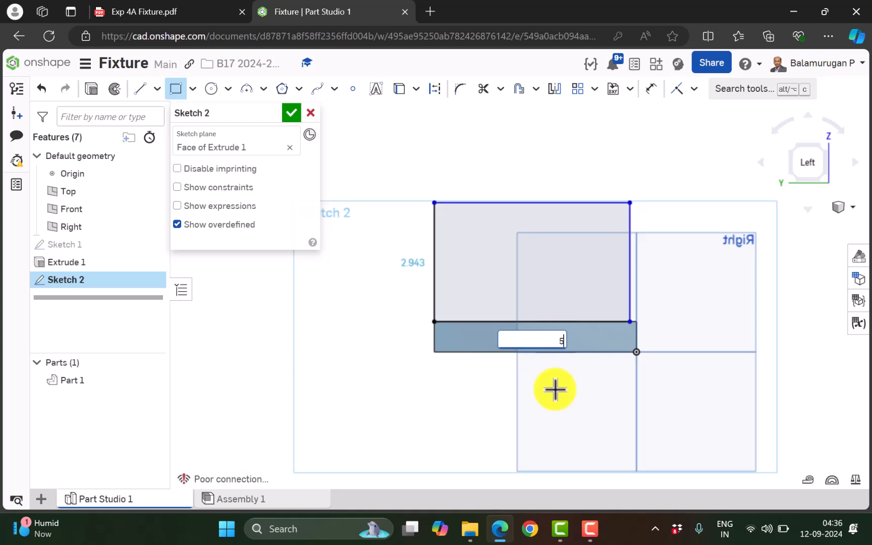
{"action": "key", "text": "Return"}
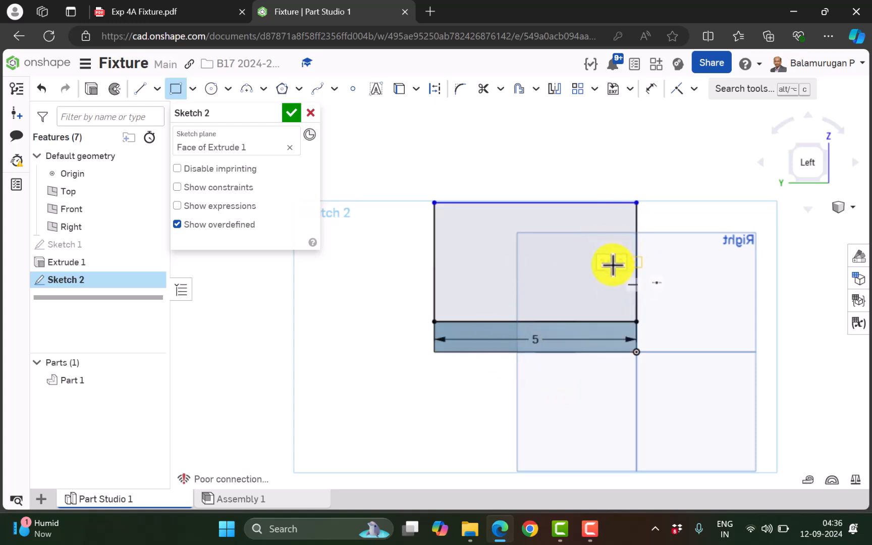
Check the fixture's height in the PDF drawing and try to set the rectangle's height to 3.25 in
{"action": "left_click", "coordinate": [179, 11]}
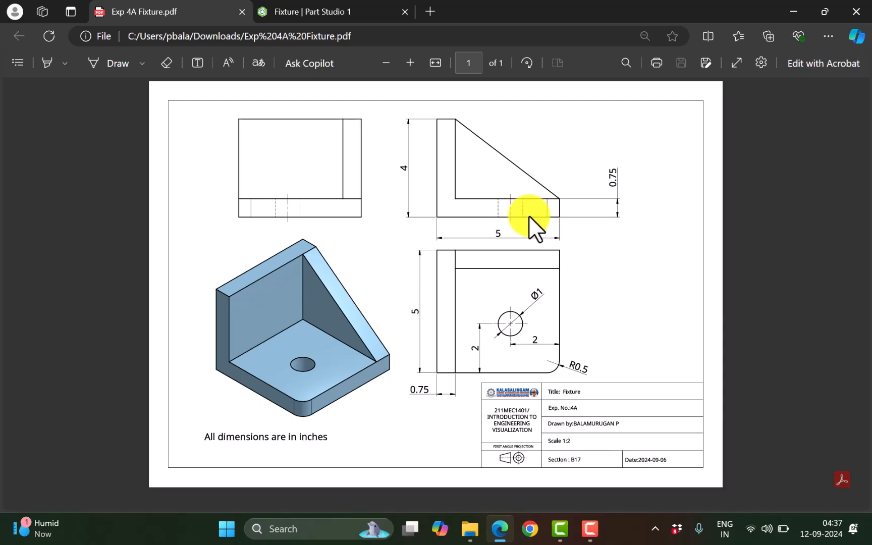
{"action": "left_click", "coordinate": [315, 6]}
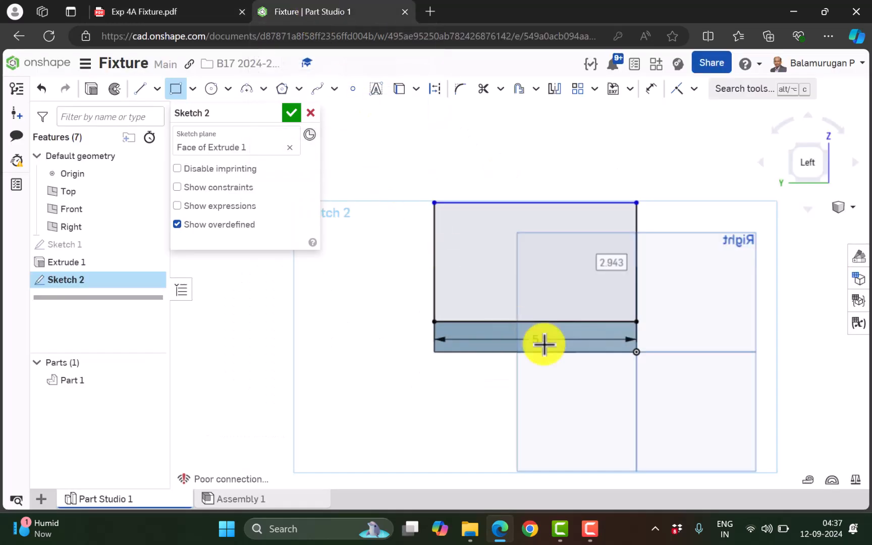
{"action": "left_click", "coordinate": [631, 279]}
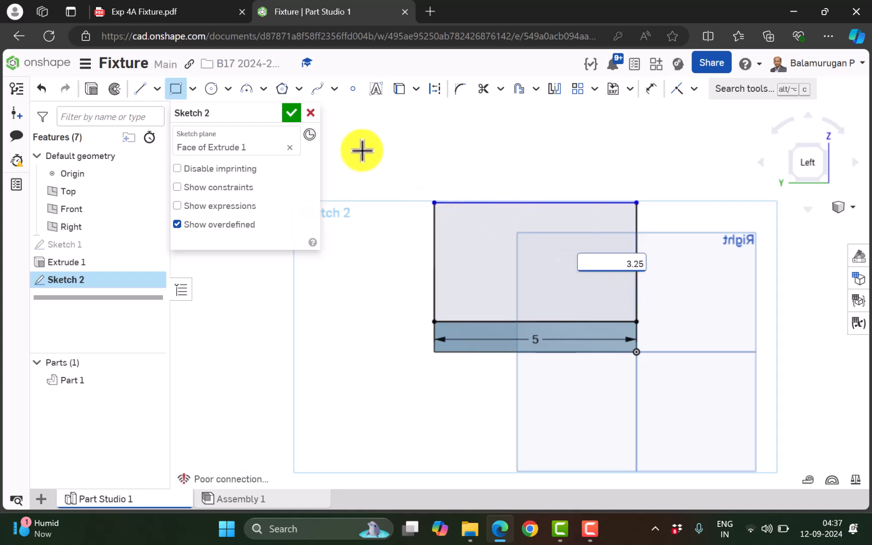
{"action": "left_click", "coordinate": [289, 113]}
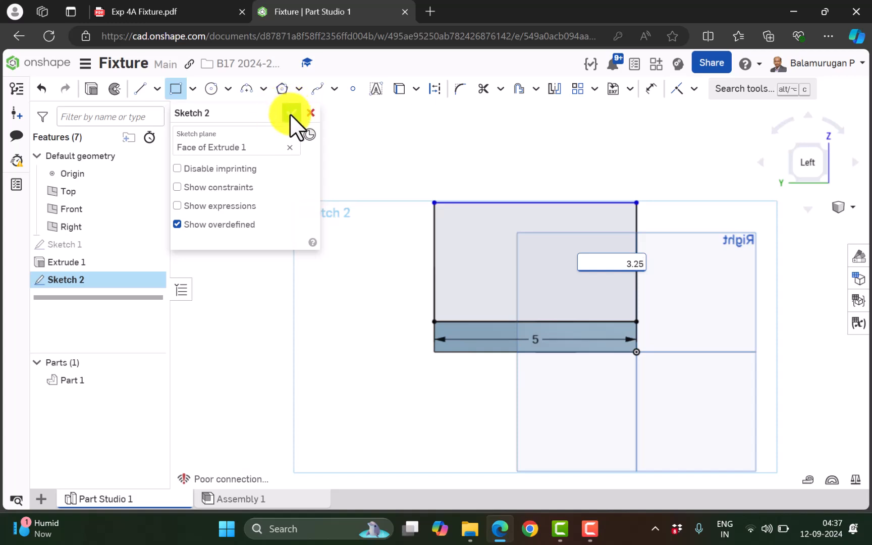
{"action": "left_click", "coordinate": [467, 186]}
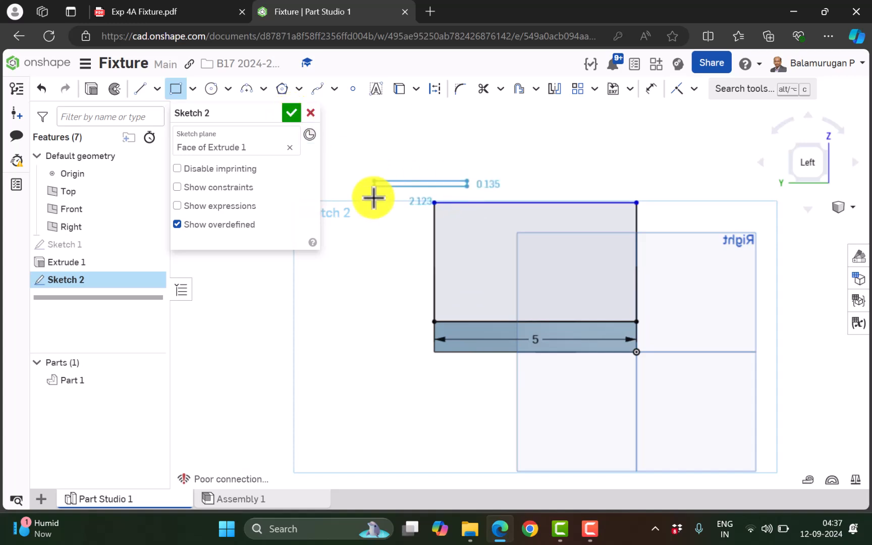
{"action": "key", "text": "Escape"}
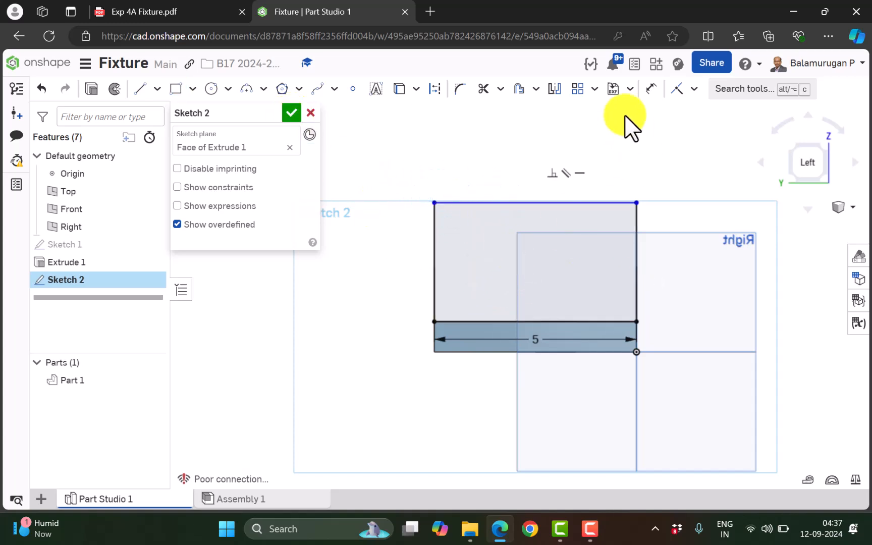
Dimension the rectangle's right edge to 3.25 in and finish the wall sketch
{"action": "left_click", "coordinate": [650, 89]}
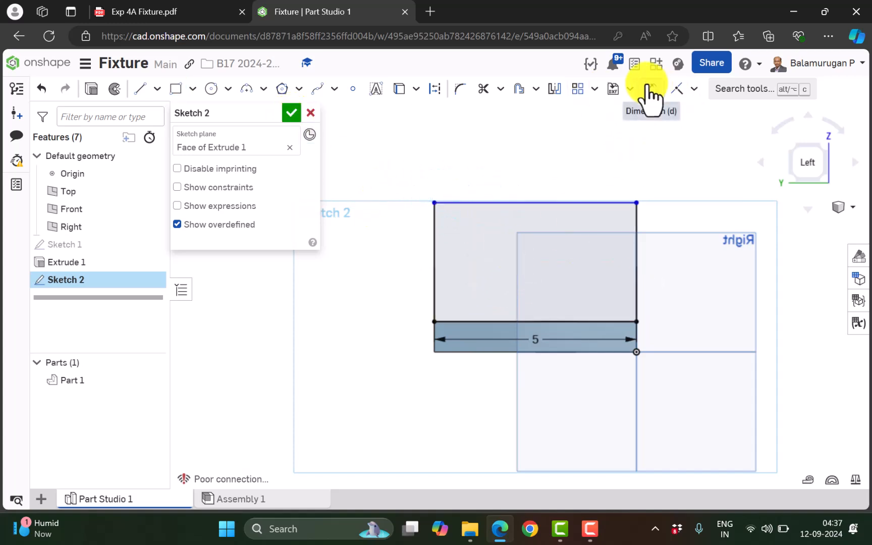
{"action": "left_click", "coordinate": [639, 251]}
{"action": "left_click", "coordinate": [682, 256]}
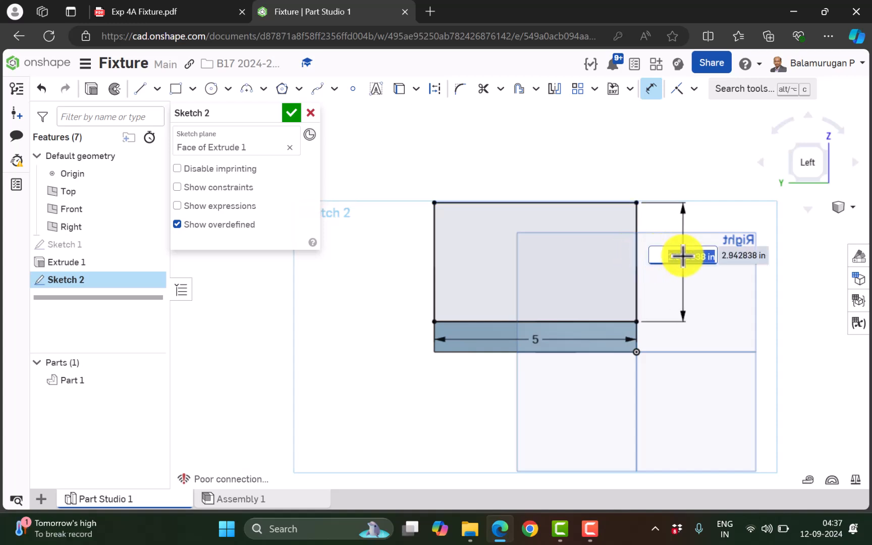
{"action": "type", "text": "3"}
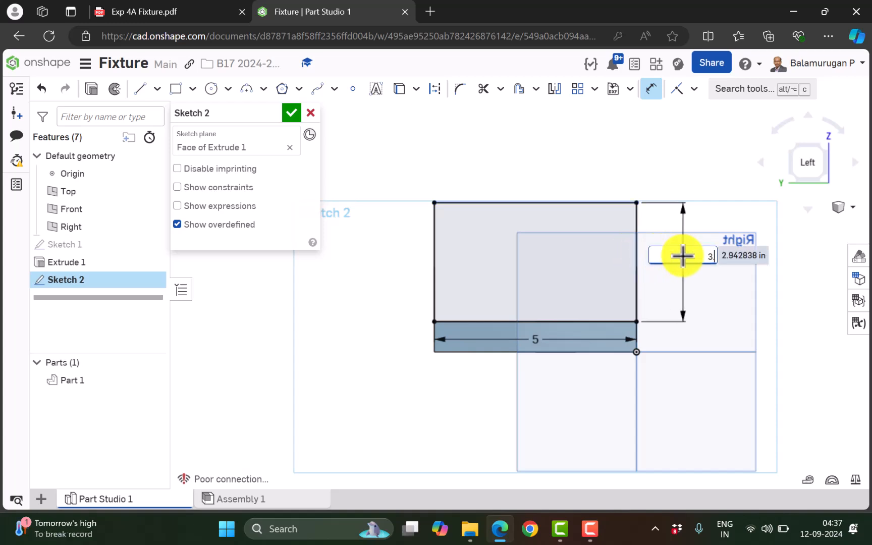
{"action": "type", "text": ".25"}
{"action": "key", "text": "Return"}
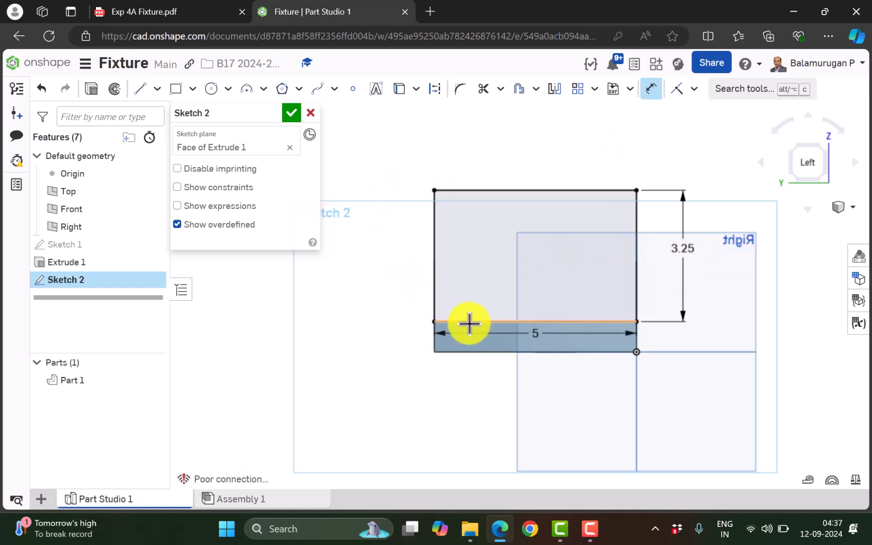
{"action": "left_click", "coordinate": [291, 111]}
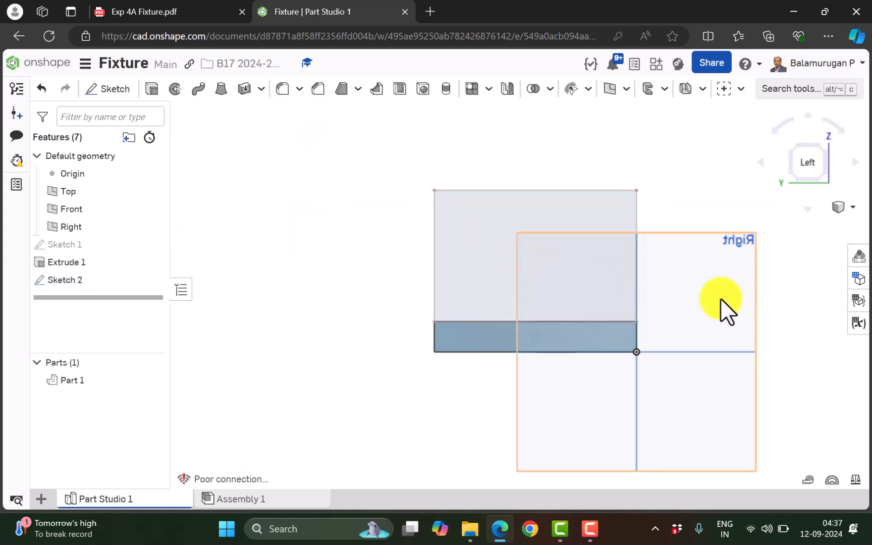
Check the upright wall's thickness in the PDF drawing and return to the Part Studio
{"action": "right_click_drag", "start_coordinate": [710, 300], "coordinate": [613, 333]}
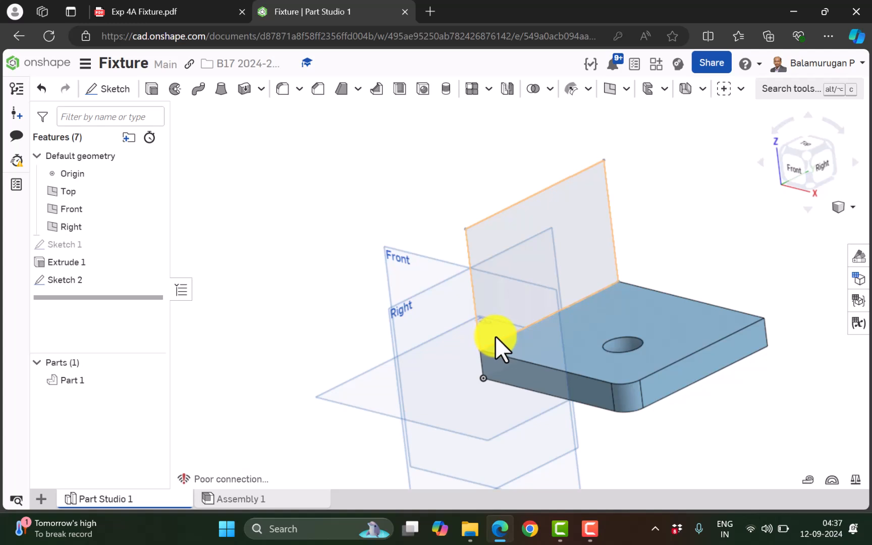
{"action": "left_click", "coordinate": [162, 9]}
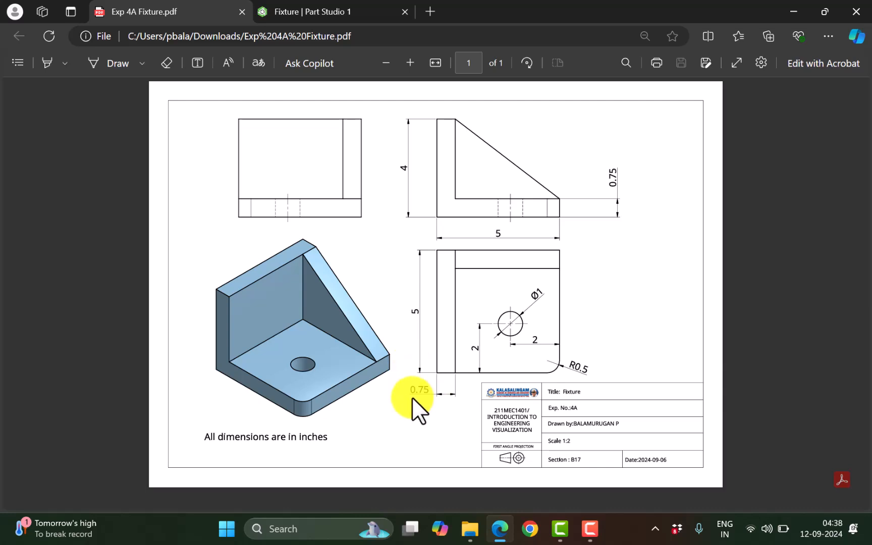
{"action": "left_click", "coordinate": [306, 7]}
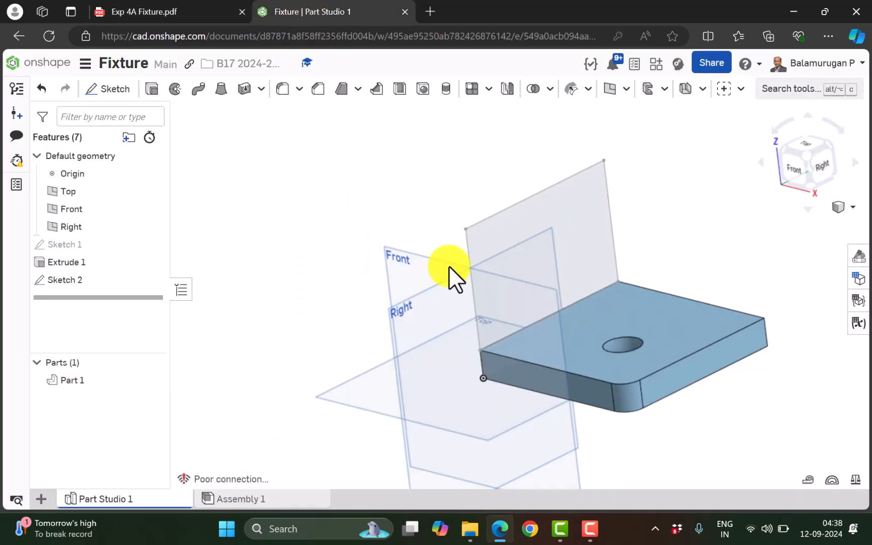
Extrude the wall rectangle 0.75 in inward over the base plate, adding it to the existing part
{"action": "left_click", "coordinate": [151, 89]}
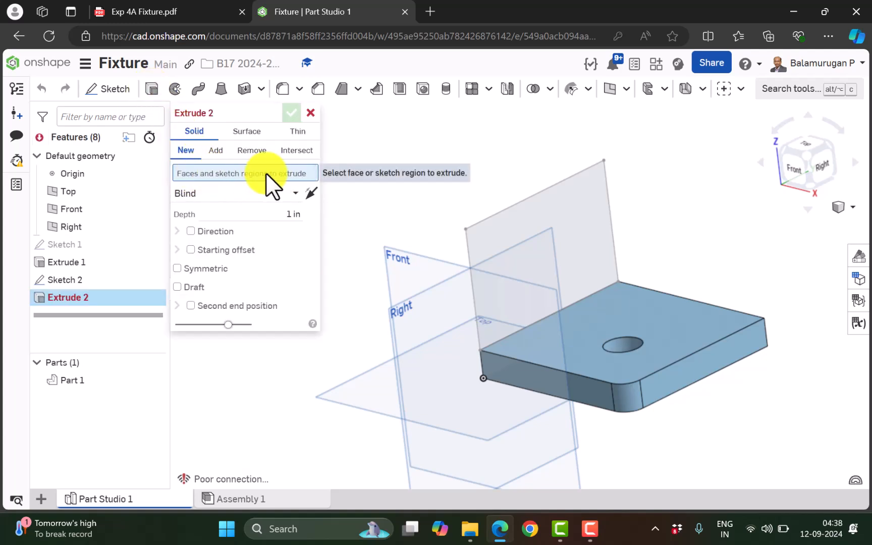
{"action": "left_click", "coordinate": [542, 221]}
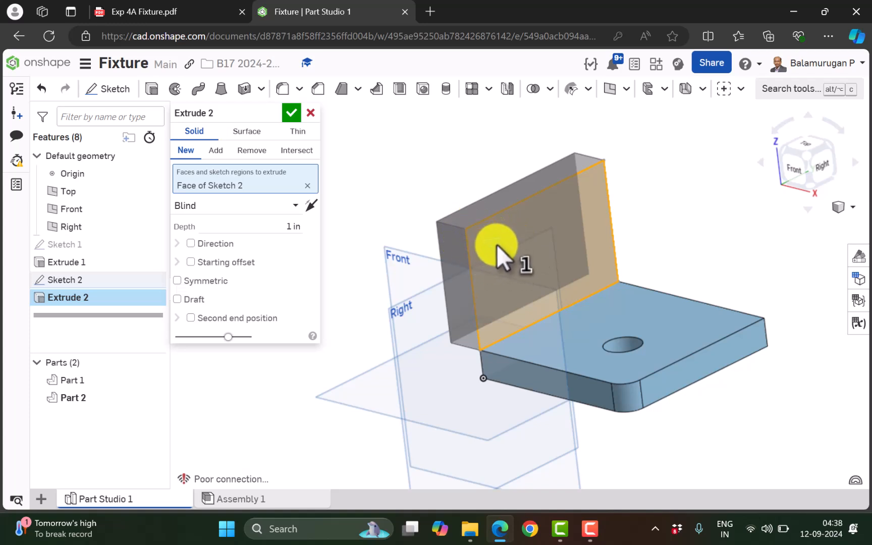
{"action": "left_click", "coordinate": [311, 206]}
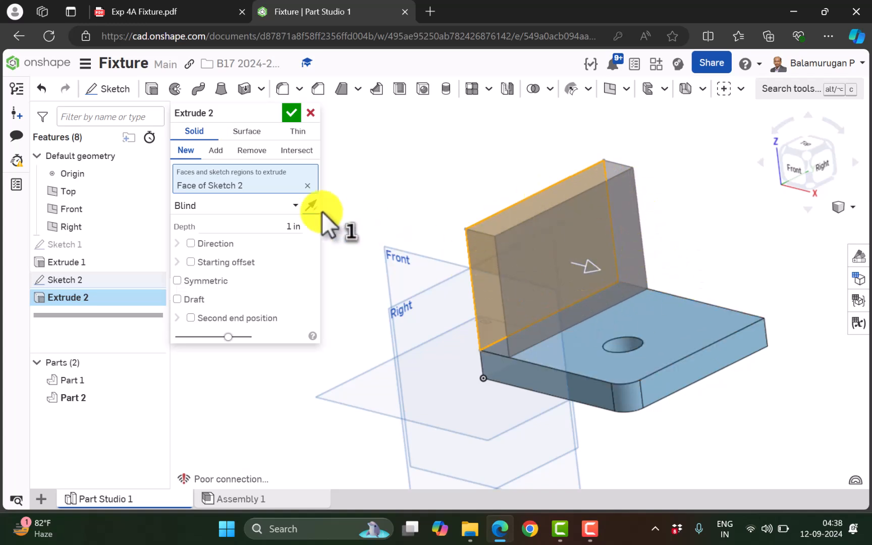
{"action": "left_click", "coordinate": [283, 227]}
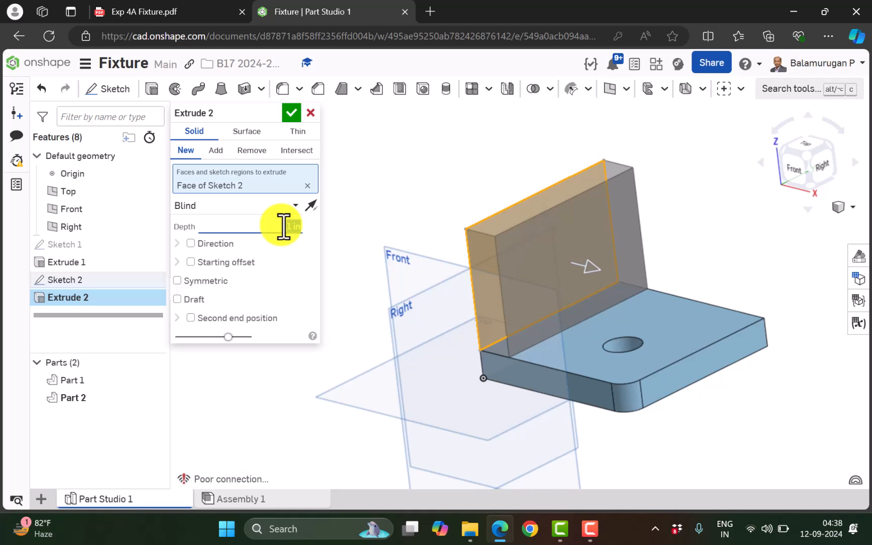
{"action": "key", "text": "BackSpace"}
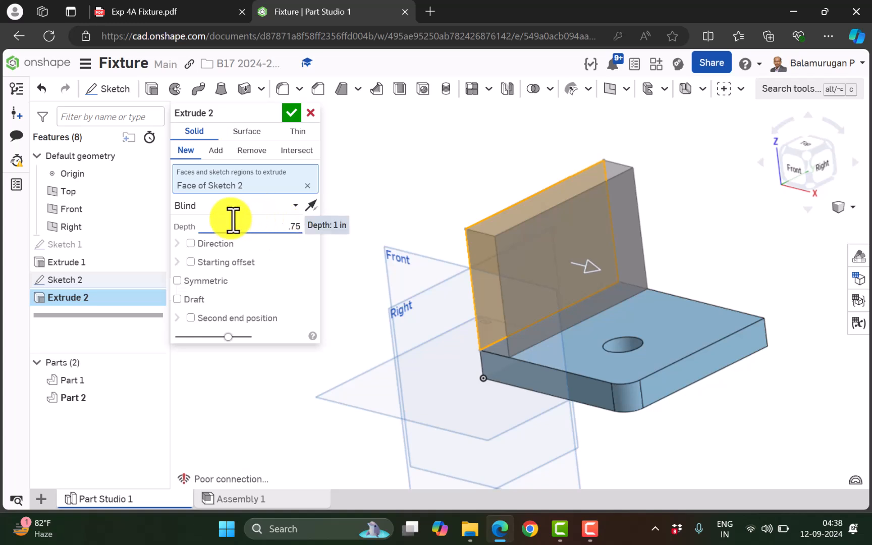
{"action": "left_click", "coordinate": [297, 249]}
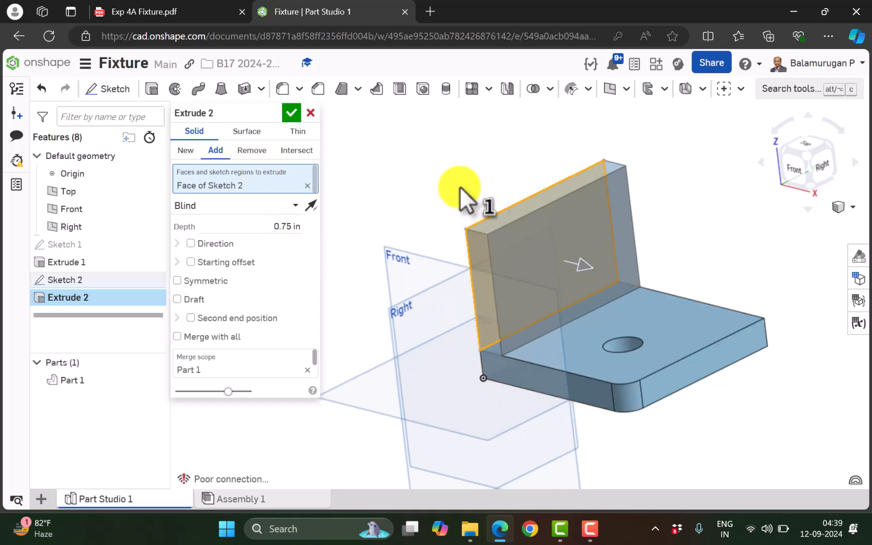
{"action": "left_click", "coordinate": [292, 114]}
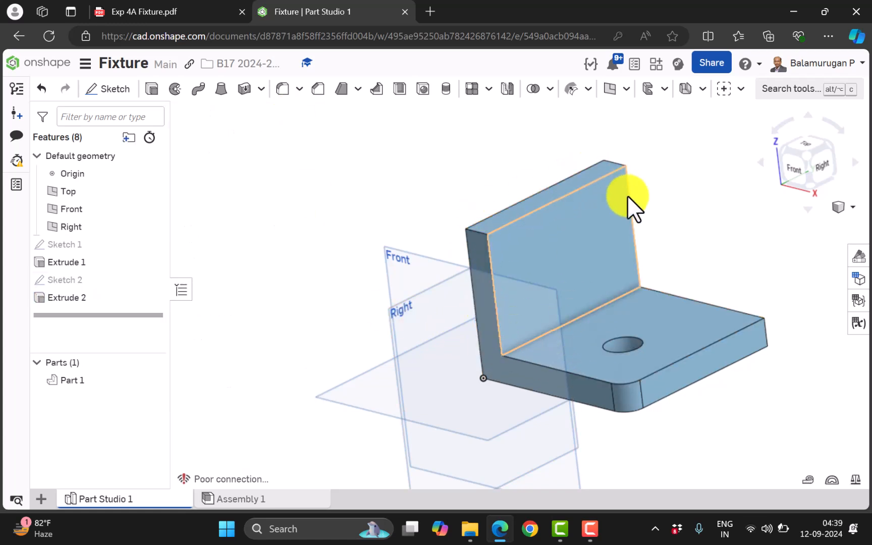
Examine the triangular rib in the PDF drawing and compare its location with the L-shaped model
{"action": "right_click_drag", "start_coordinate": [618, 387], "coordinate": [706, 401]}
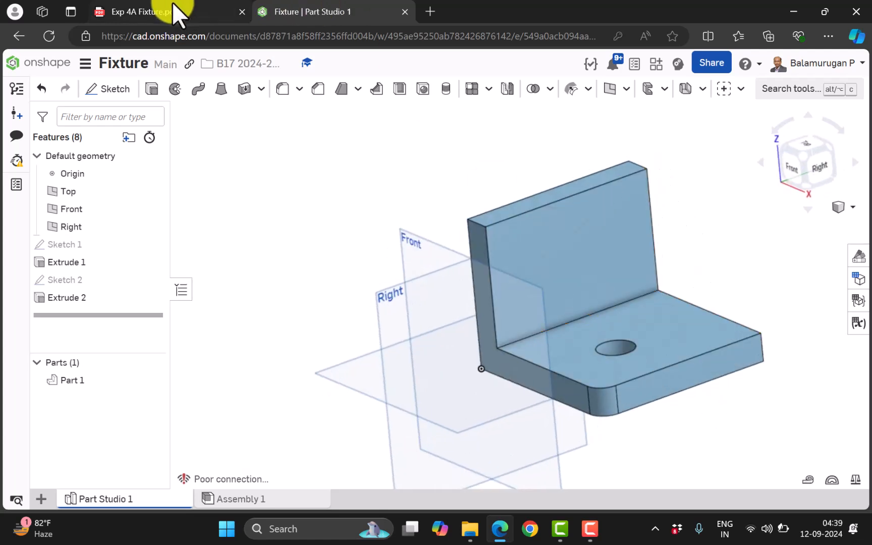
{"action": "left_click", "coordinate": [146, 12]}
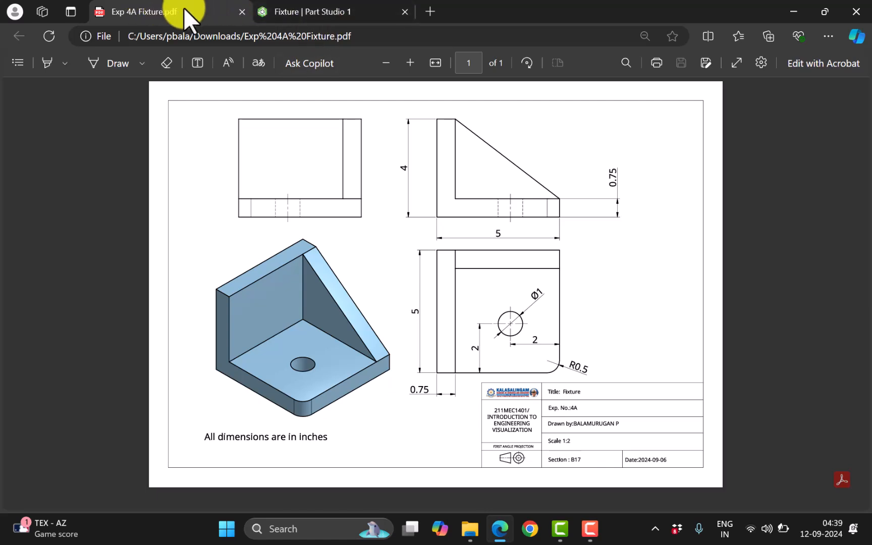
{"action": "left_click", "coordinate": [316, 6]}
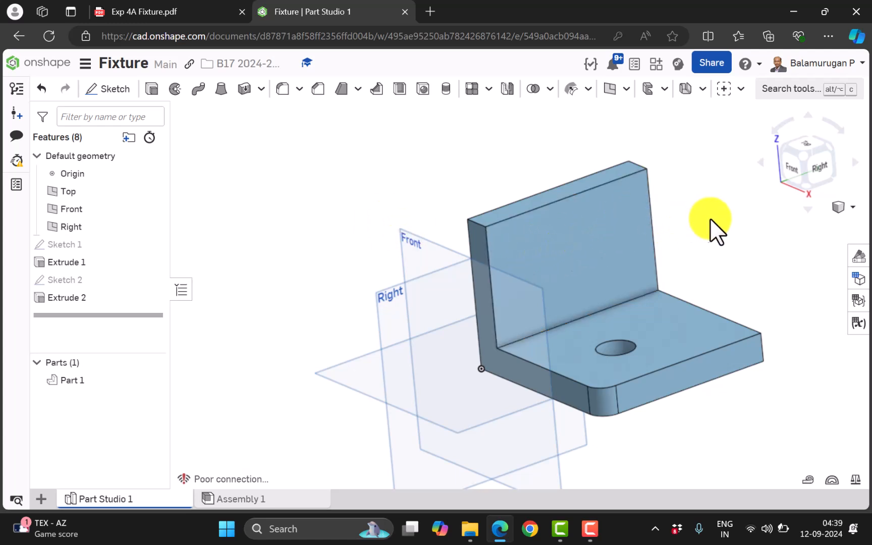
{"action": "right_click_drag", "start_coordinate": [714, 245], "coordinate": [649, 255]}
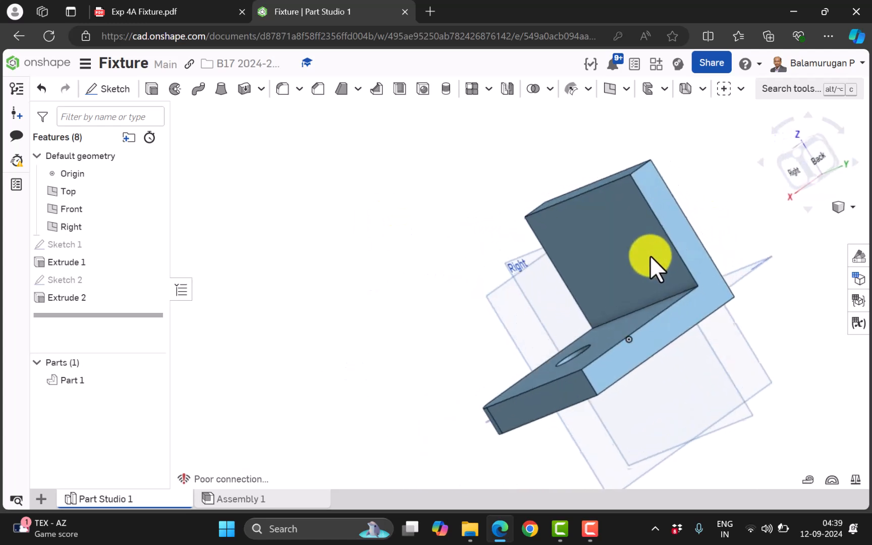
{"action": "right_click_drag", "start_coordinate": [464, 281], "coordinate": [539, 280]}
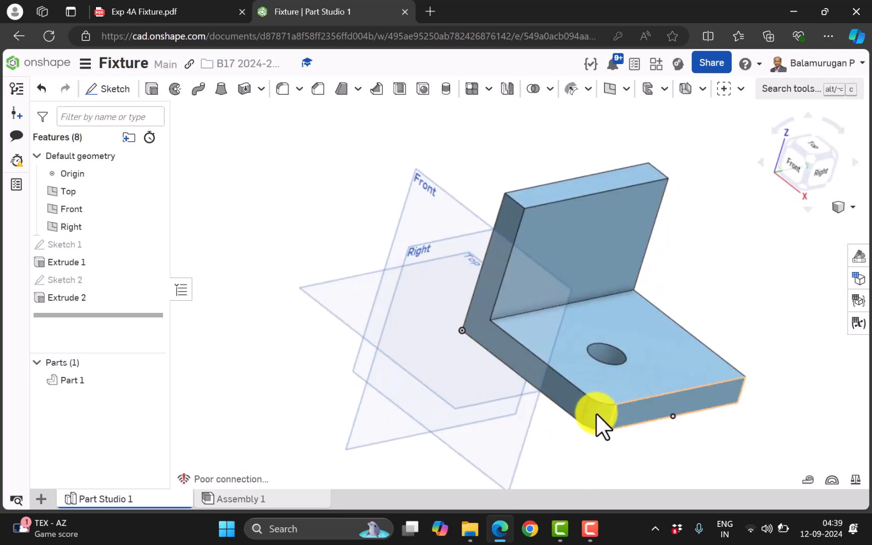
{"action": "left_click", "coordinate": [144, 14]}
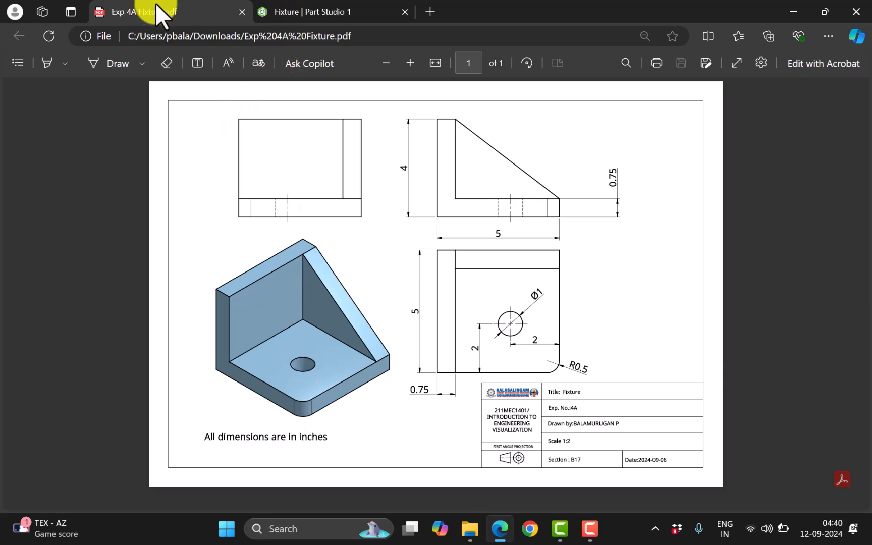
{"action": "left_click", "coordinate": [320, 13]}
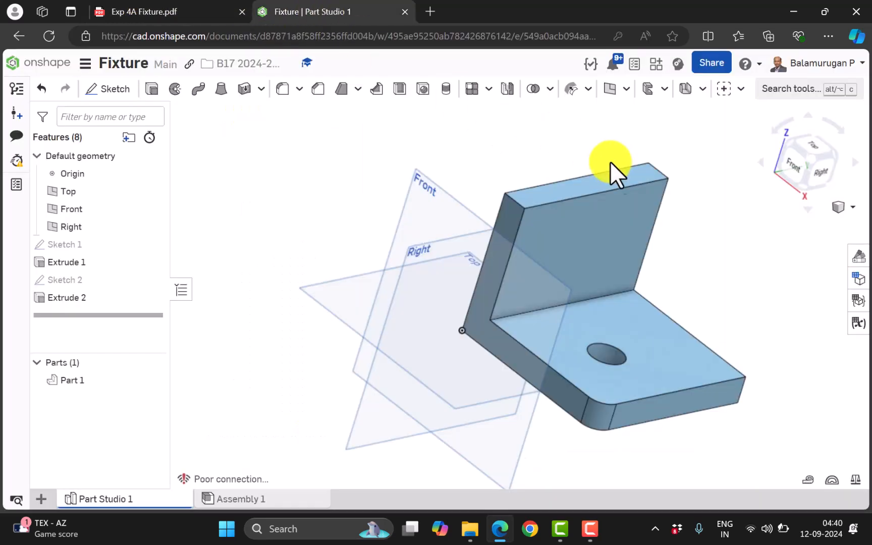
Start a sketch on the L-shaped back end face, viewed normal to the sketch plane
{"action": "right_click_drag", "start_coordinate": [728, 300], "coordinate": [681, 285]}
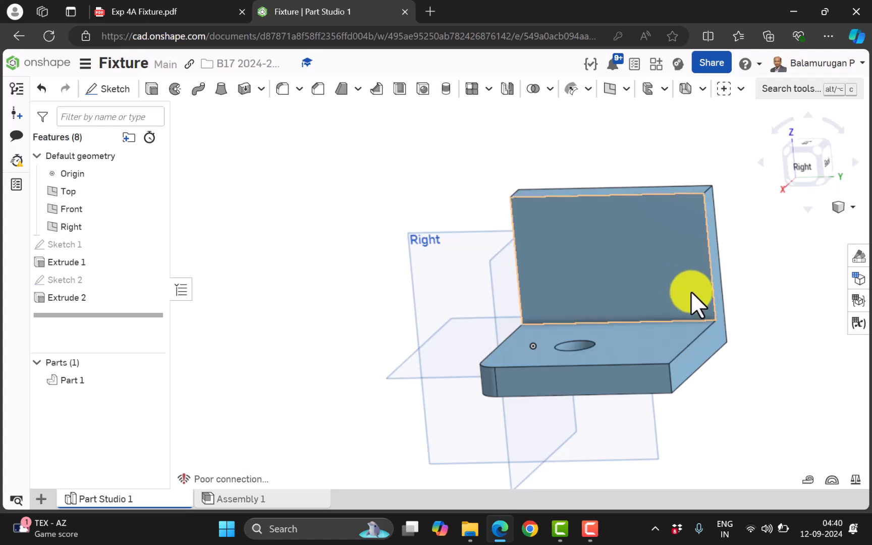
{"action": "left_click", "coordinate": [706, 341]}
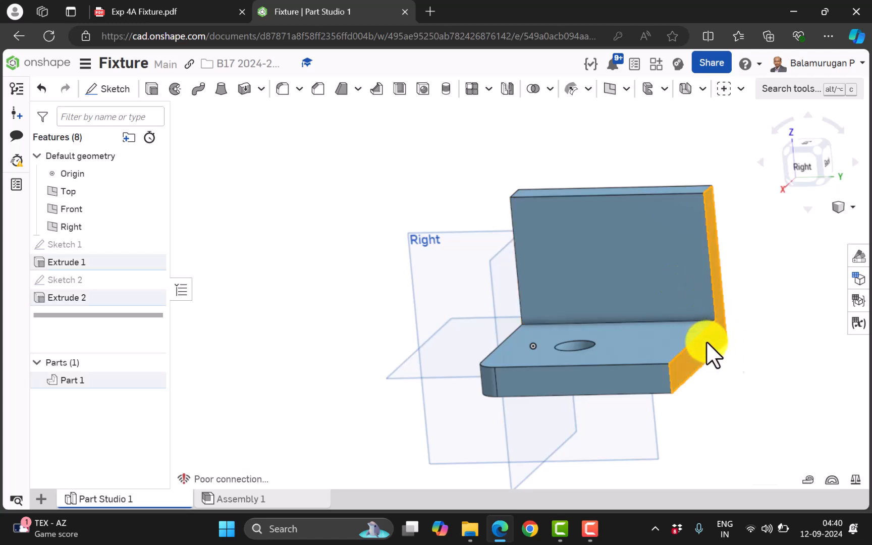
{"action": "left_click", "coordinate": [113, 90]}
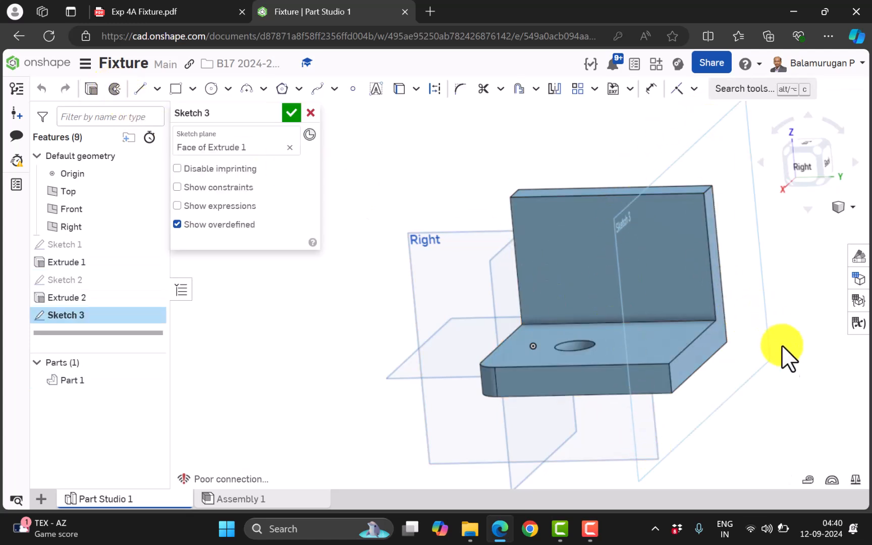
{"action": "right_click_drag", "start_coordinate": [790, 357], "coordinate": [757, 361]}
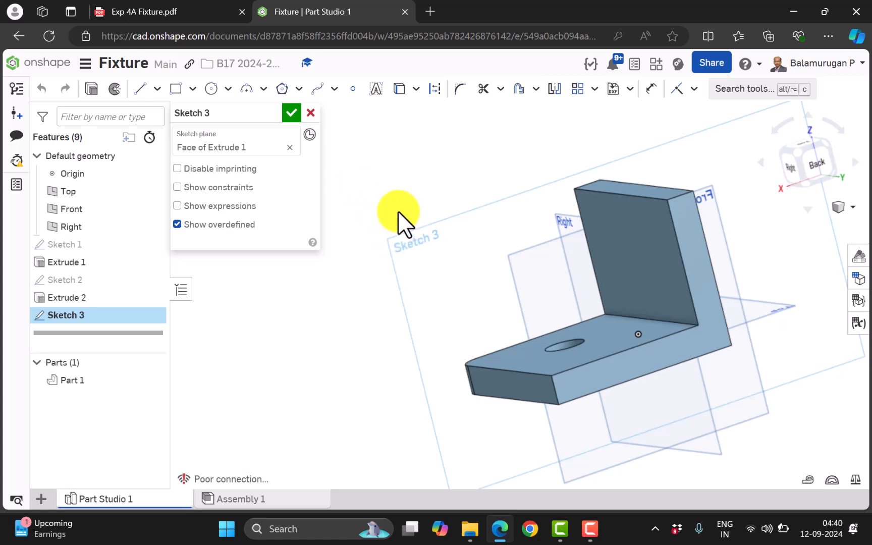
{"action": "right_click", "coordinate": [386, 179]}
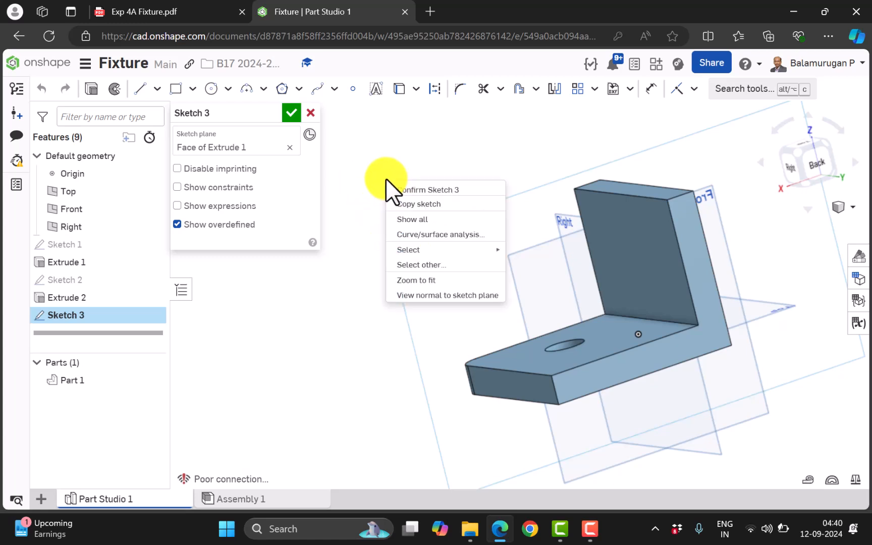
{"action": "left_click", "coordinate": [446, 296]}
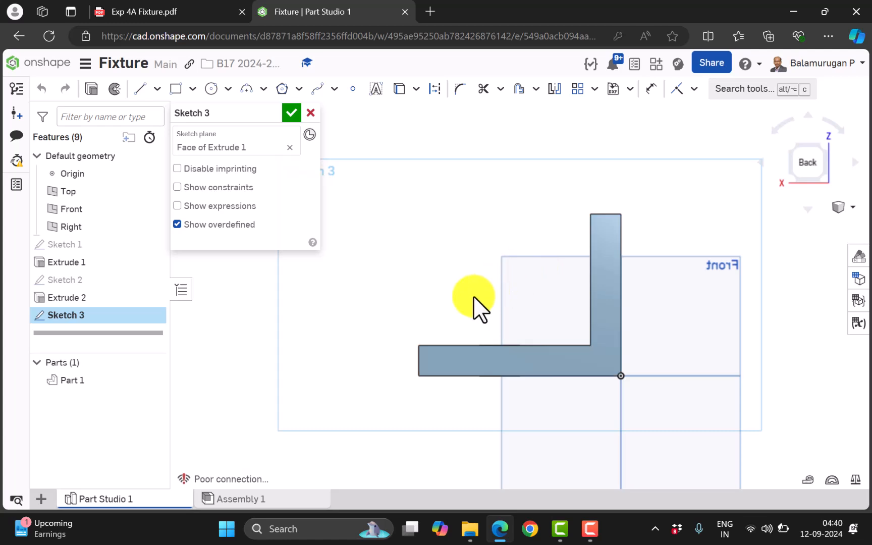
Project the plate's upper edge and the wall's inner vertical edge into the rib sketch
{"action": "scroll", "coordinate": [473, 295], "scroll_direction": "up", "scroll_amount": 2}
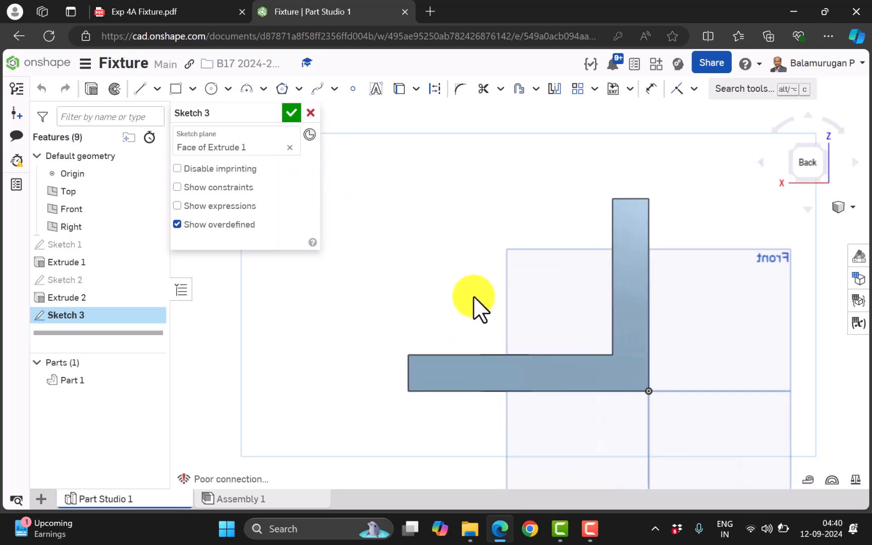
{"action": "left_click", "coordinate": [510, 355]}
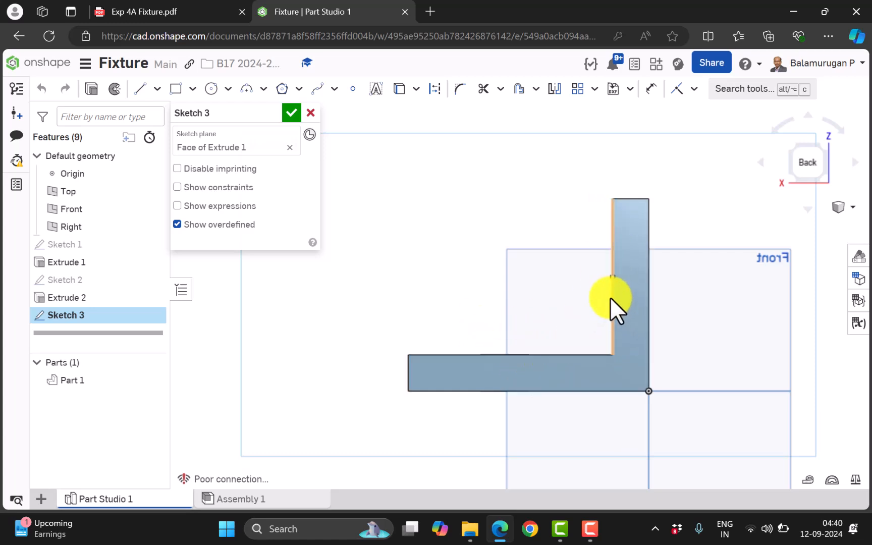
{"action": "left_click", "coordinate": [401, 87]}
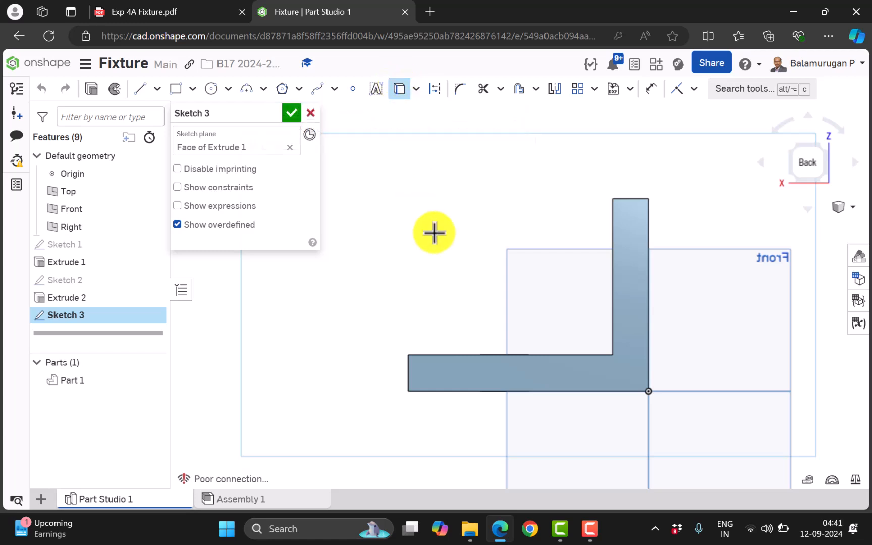
{"action": "left_click", "coordinate": [475, 355]}
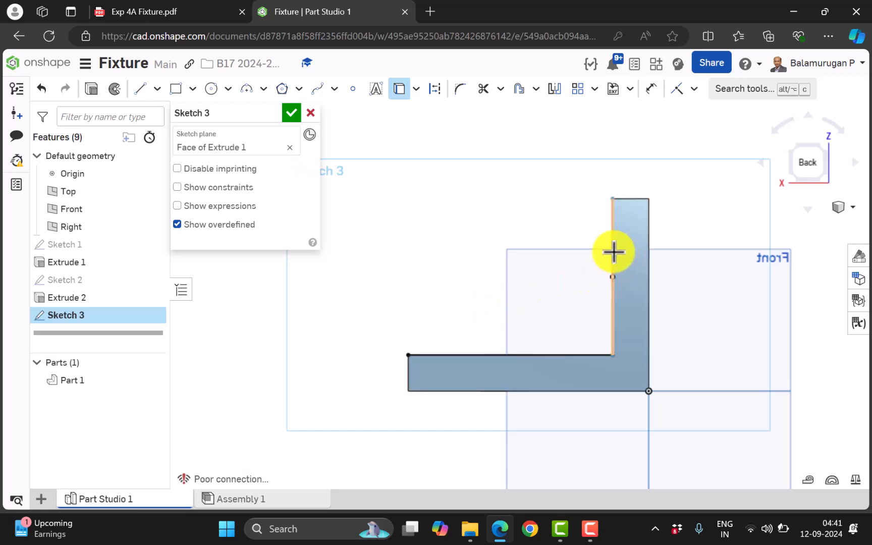
{"action": "left_click", "coordinate": [612, 257]}
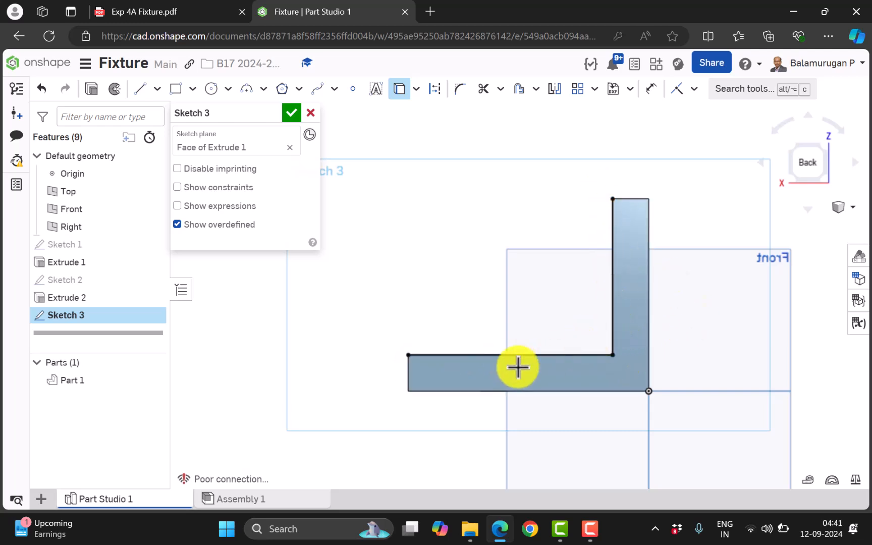
{"action": "left_click", "coordinate": [536, 341]}
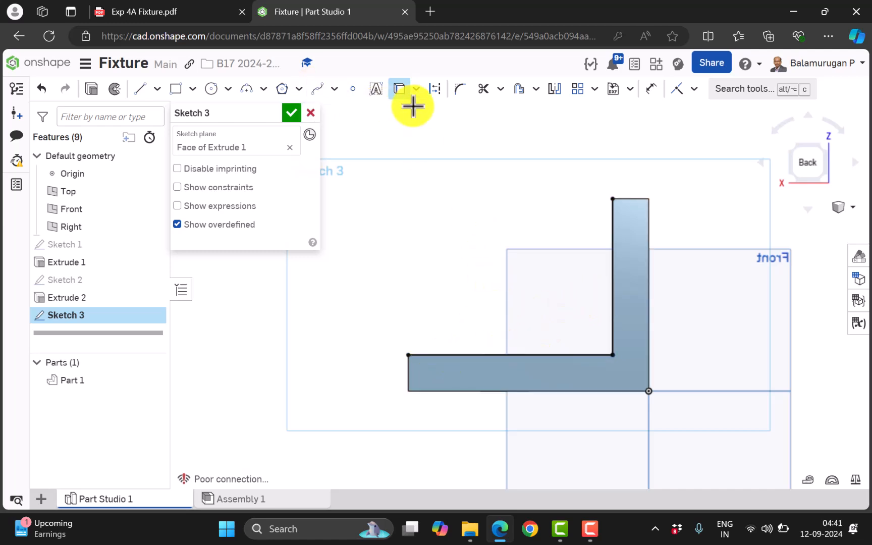
Close the rib triangle with a line from the plate's outer upper corner to the wall's inner top corner and finish the sketch
{"action": "left_click", "coordinate": [142, 89]}
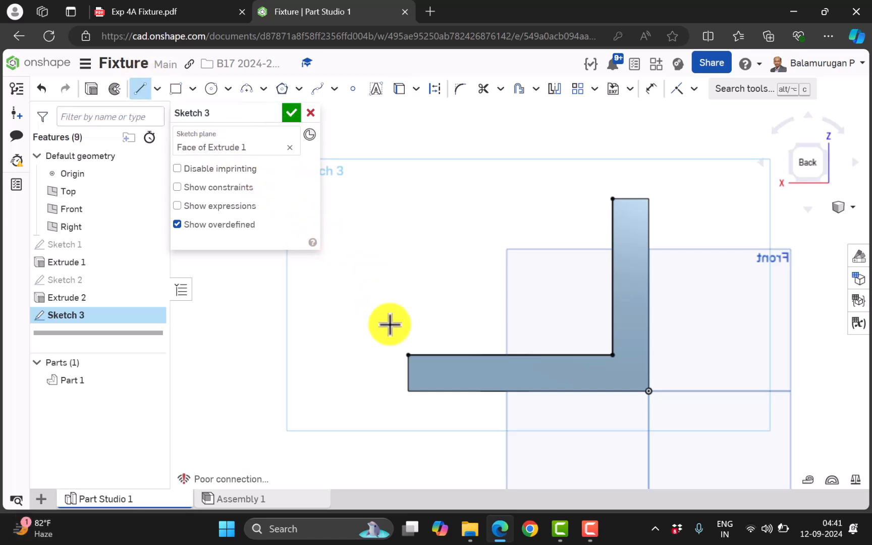
{"action": "left_click", "coordinate": [408, 355]}
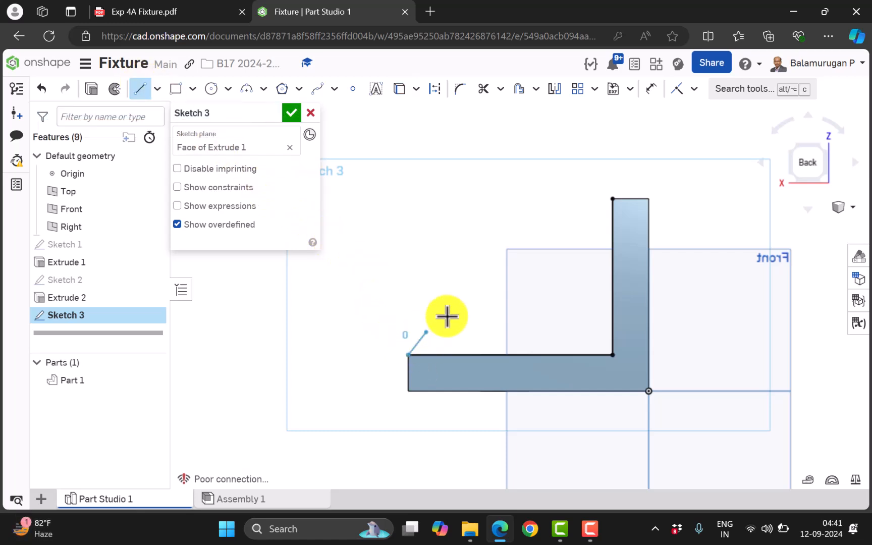
{"action": "left_click", "coordinate": [613, 200]}
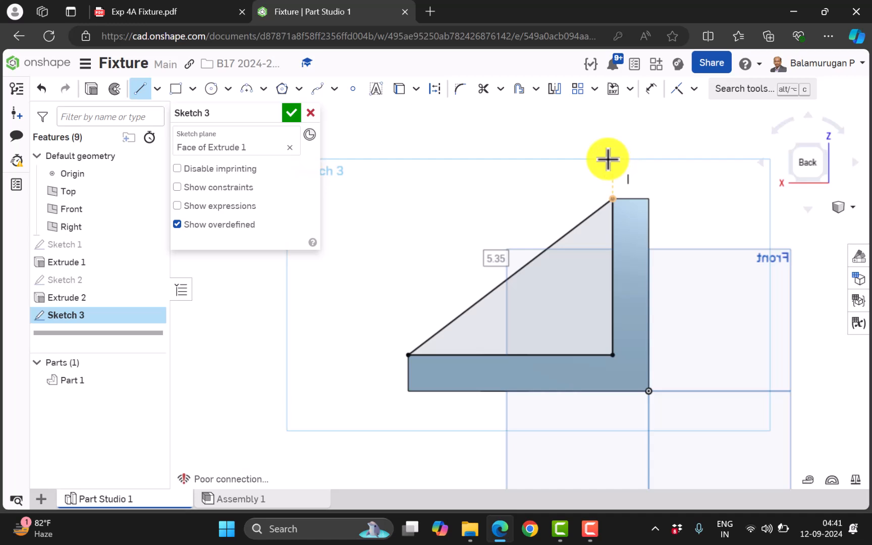
{"action": "left_click", "coordinate": [291, 112]}
Start a solid extrusion of the triangular rib sketch region, flipped to run inward over the base plate
{"action": "right_click_drag", "start_coordinate": [331, 190], "coordinate": [424, 218]}
{"action": "scroll", "coordinate": [700, 215], "scroll_direction": "down", "scroll_amount": 2}
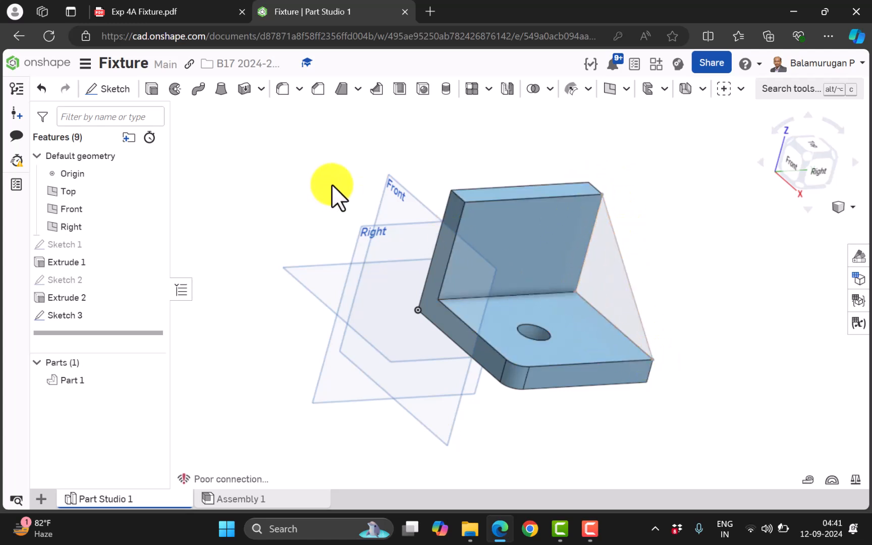
{"action": "left_click", "coordinate": [151, 89]}
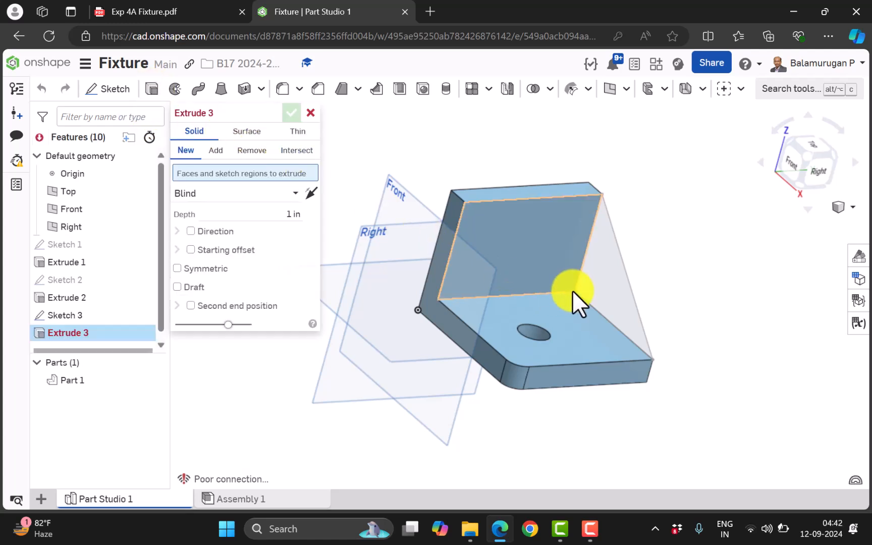
{"action": "left_click", "coordinate": [613, 278]}
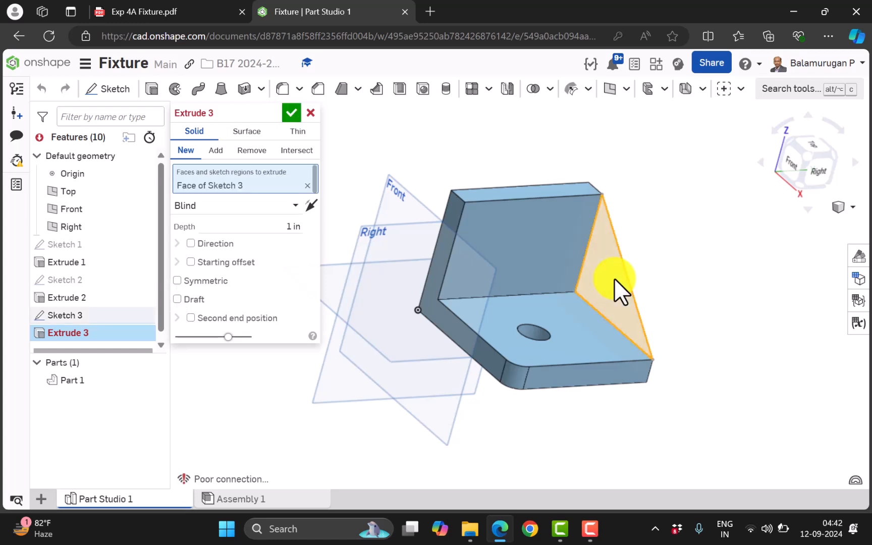
{"action": "right_click_drag", "start_coordinate": [729, 270], "coordinate": [709, 268]}
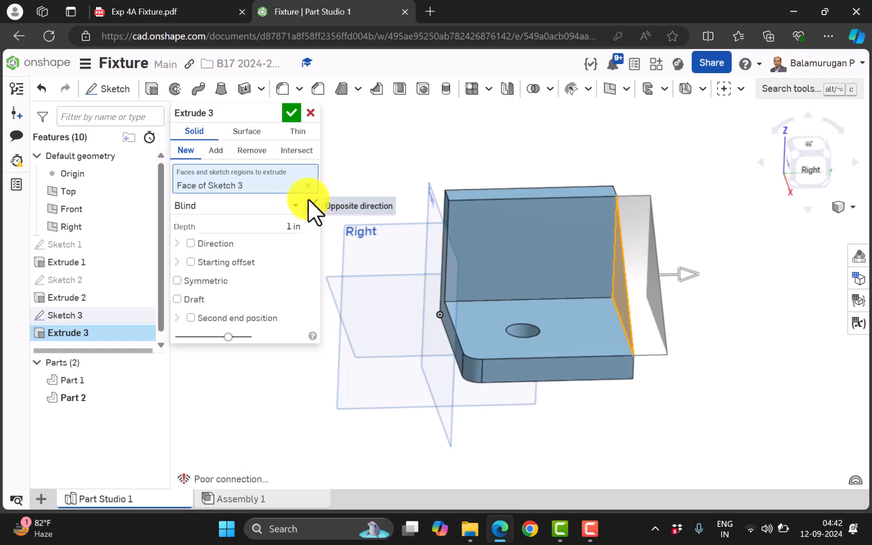
{"action": "left_click", "coordinate": [690, 280]}
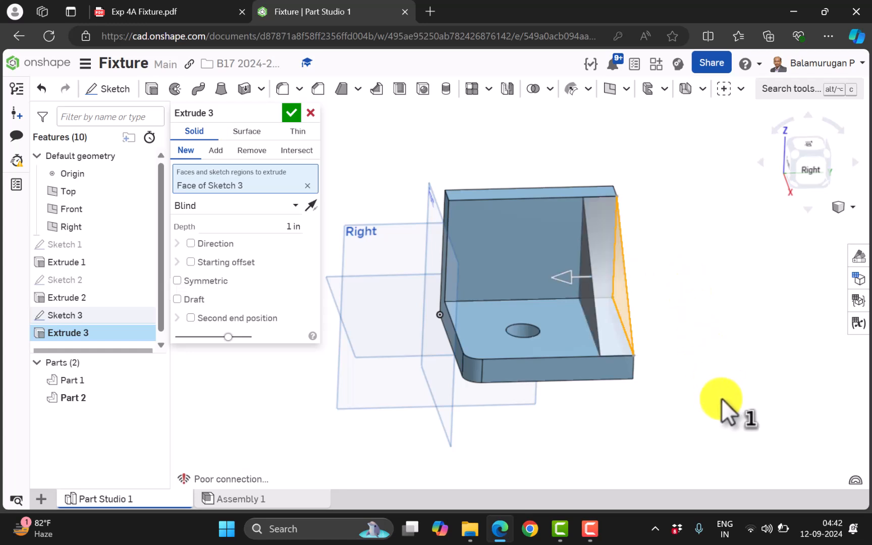
Set the rib extrusion's blind depth to 0.75 in, add it to Part 1 and accept the feature
{"action": "right_click_drag", "start_coordinate": [713, 407], "coordinate": [743, 400]}
{"action": "left_click", "coordinate": [286, 228]}
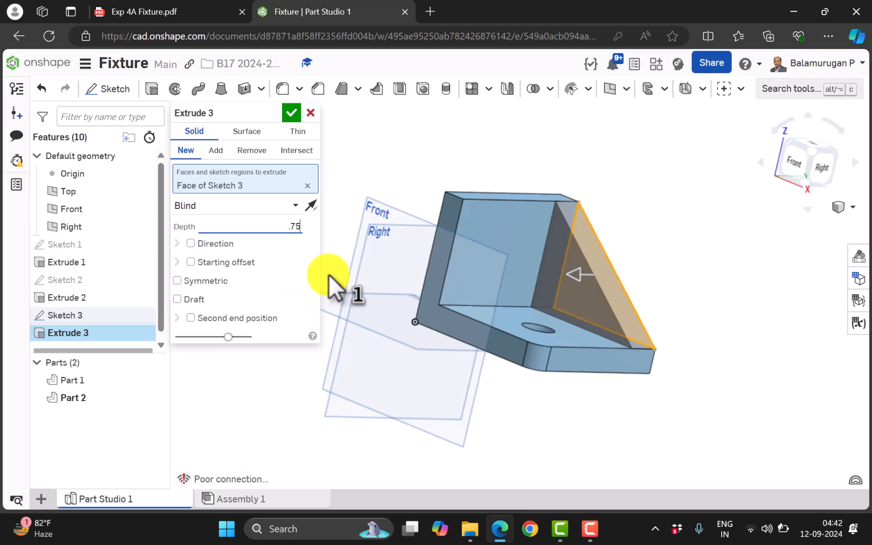
{"action": "type", "text": ".75"}
{"action": "left_click", "coordinate": [243, 206]}
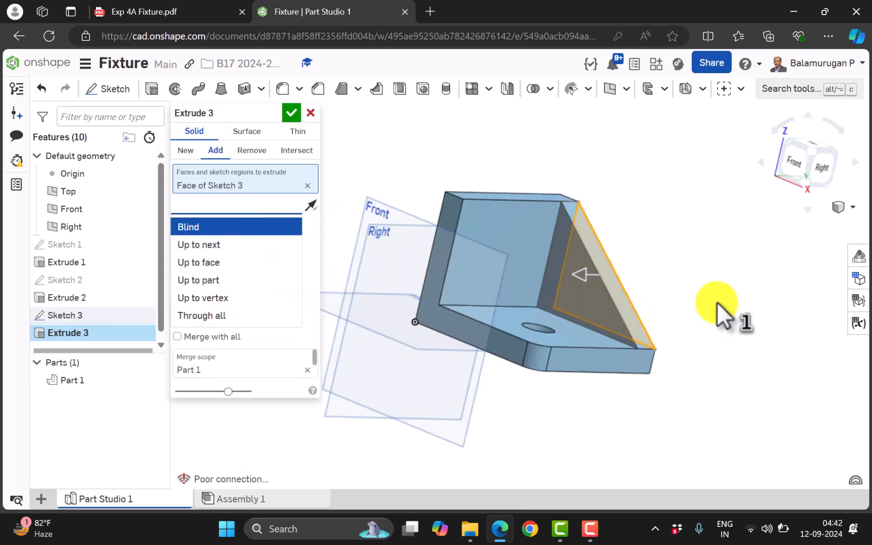
{"action": "mouse_move", "coordinate": [713, 254]}
{"action": "right_mouse_down"}
{"action": "mouse_move", "coordinate": [688, 257]}
{"action": "mouse_move", "coordinate": [688, 249]}
{"action": "mouse_move", "coordinate": [707, 248]}
{"action": "right_mouse_up"}
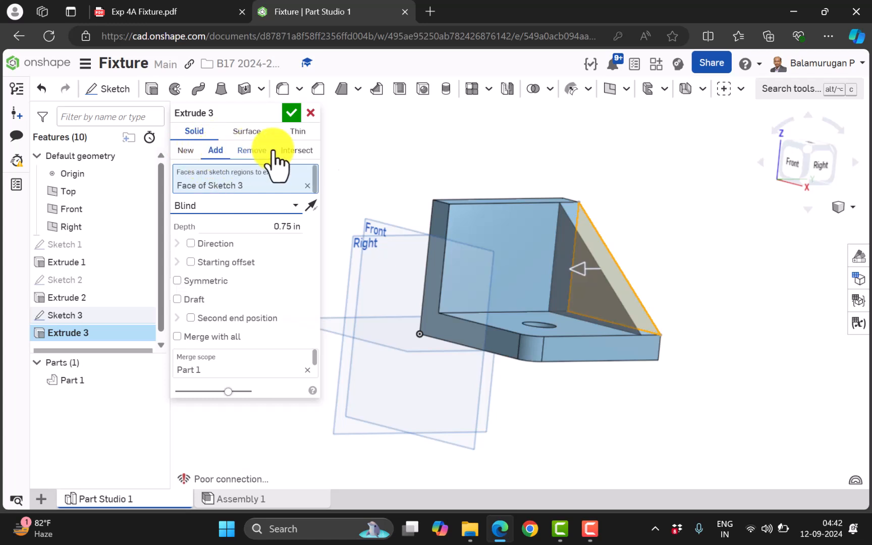
{"action": "right_click_drag", "start_coordinate": [667, 233], "coordinate": [667, 264]}
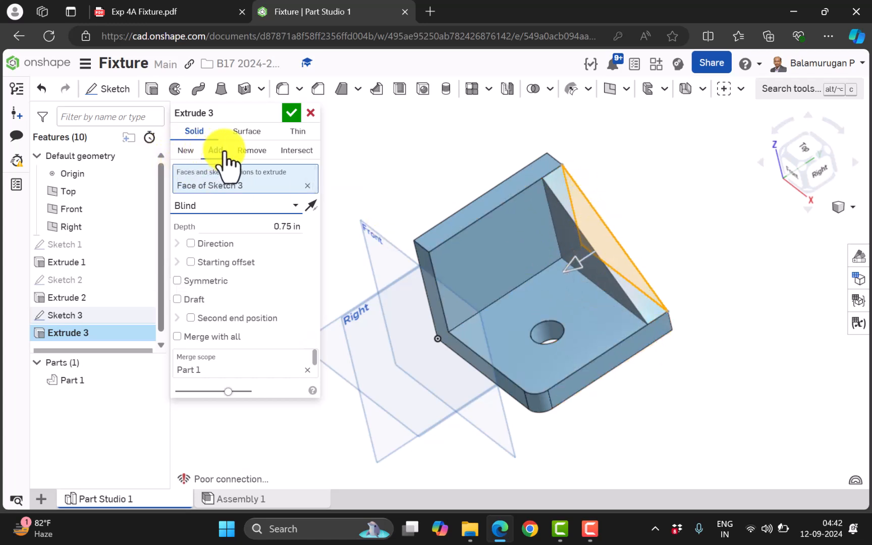
{"action": "left_click", "coordinate": [290, 112]}
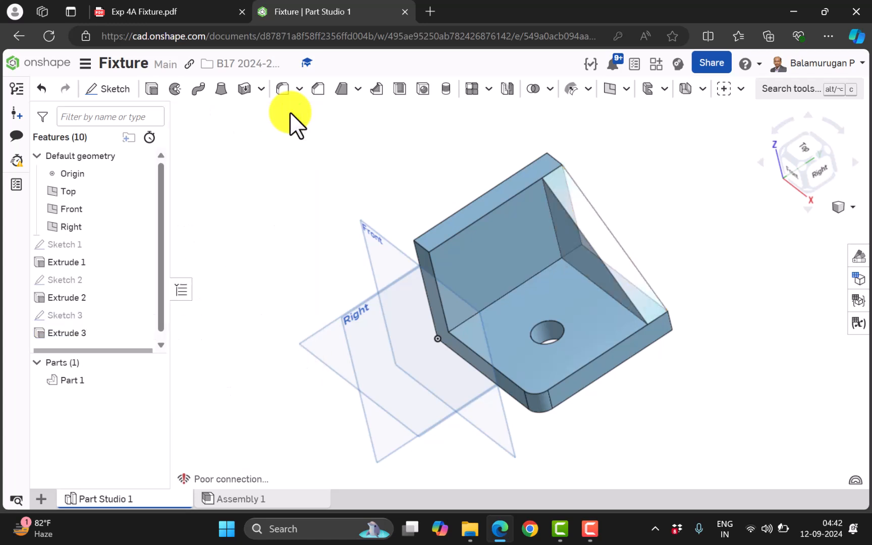
Hide the default reference planes so the finished fixture stands alone in an oblique view
{"action": "right_click_drag", "start_coordinate": [631, 442], "coordinate": [647, 413]}
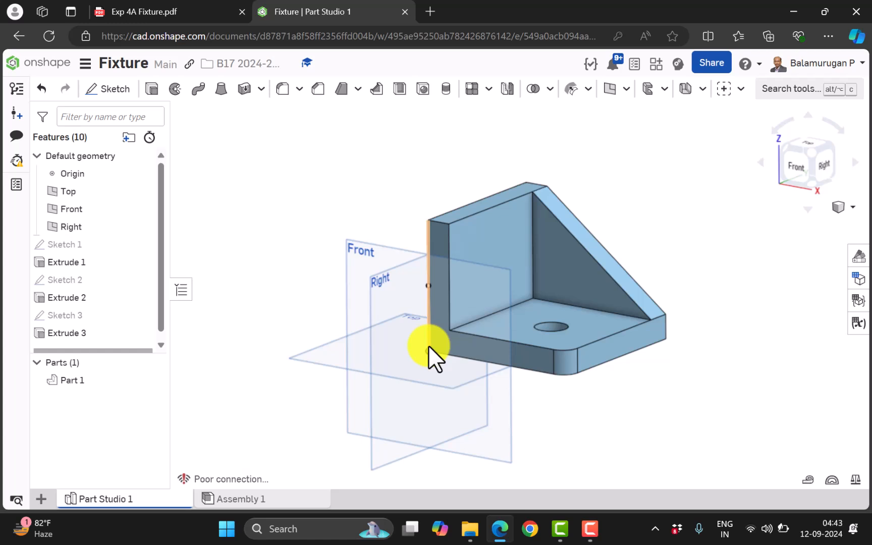
{"action": "key", "text": "p"}
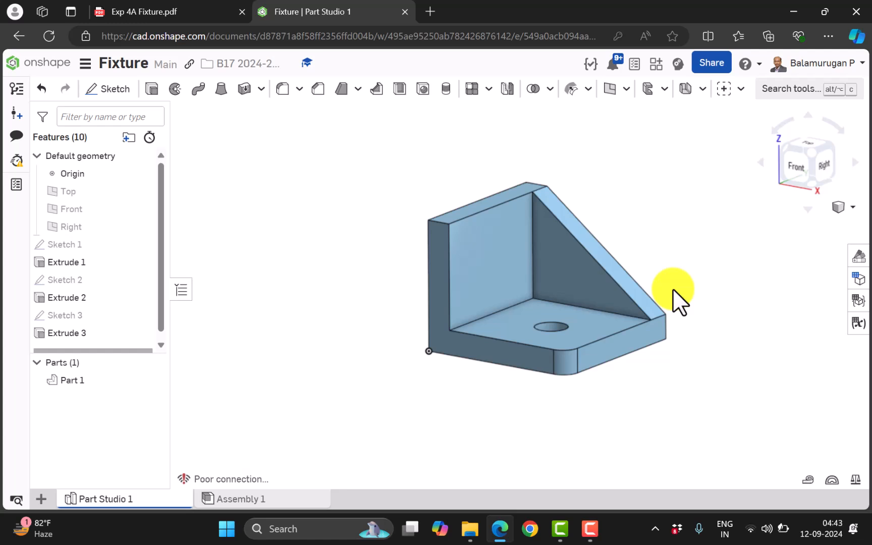
{"action": "key", "text": "p"}
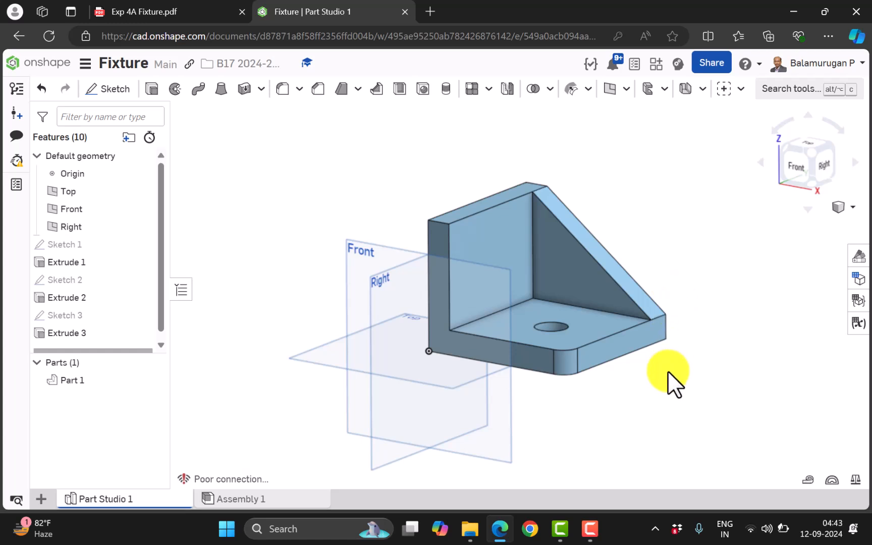
{"action": "key", "text": "p"}
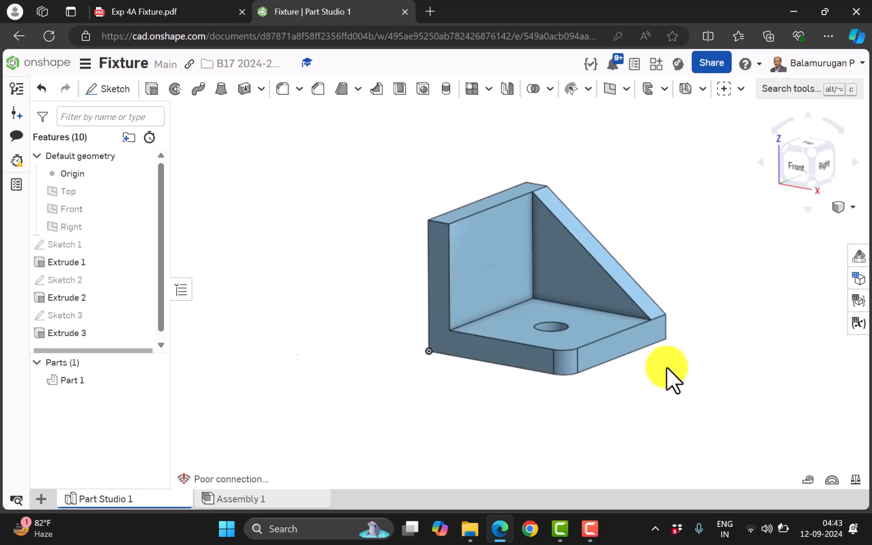
{"action": "mouse_move", "coordinate": [722, 324]}
{"action": "right_mouse_down"}
{"action": "mouse_move", "coordinate": [729, 337]}
{"action": "mouse_move", "coordinate": [720, 333]}
{"action": "right_mouse_up"}
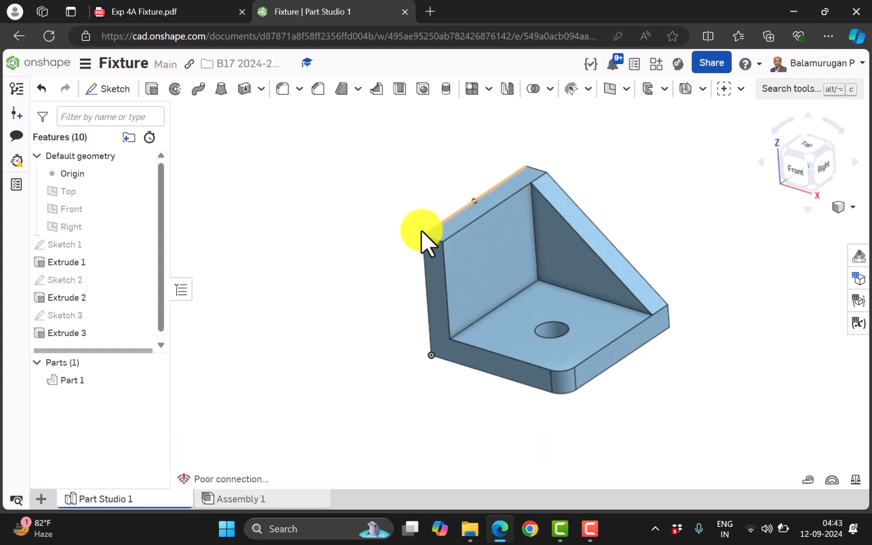
{"action": "left_click", "coordinate": [41, 500]}
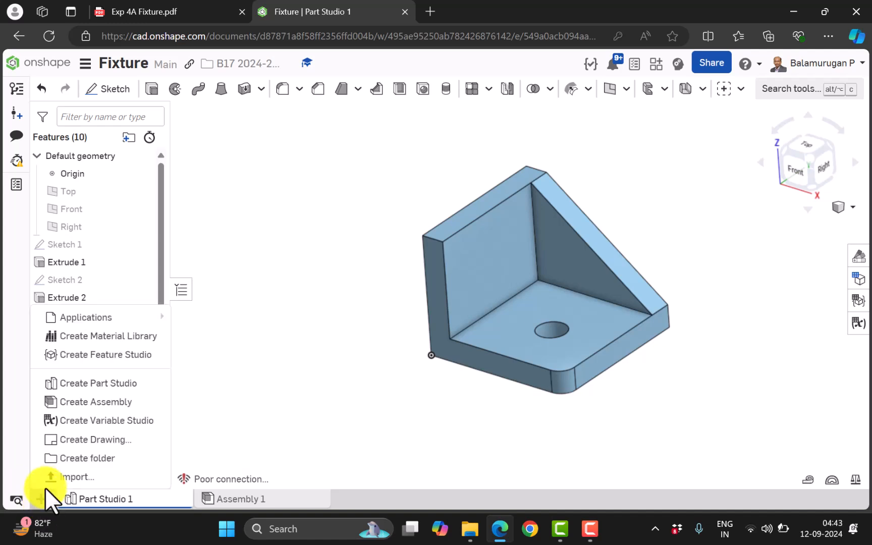
{"action": "left_click", "coordinate": [81, 439]}
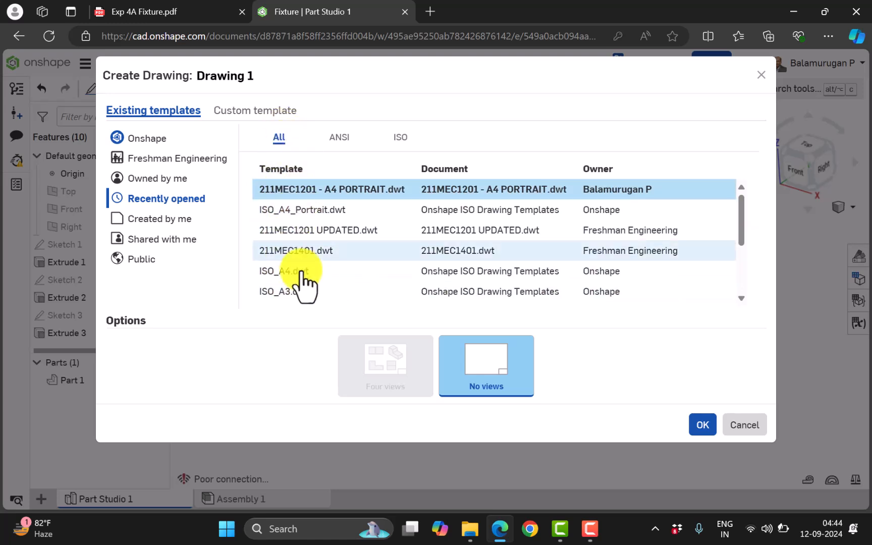
{"action": "scroll", "coordinate": [326, 258], "scroll_direction": "down", "scroll_amount": 3}
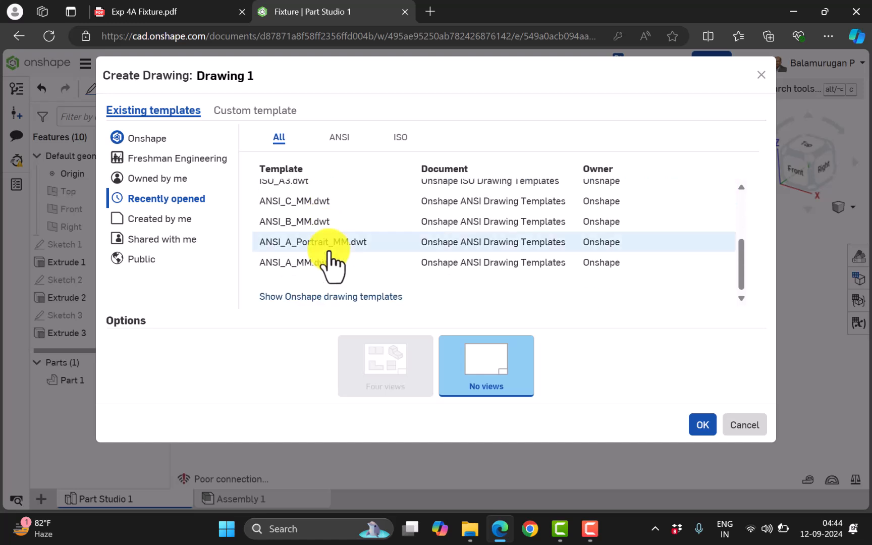
{"action": "scroll", "coordinate": [328, 262], "scroll_direction": "up", "scroll_amount": 5}
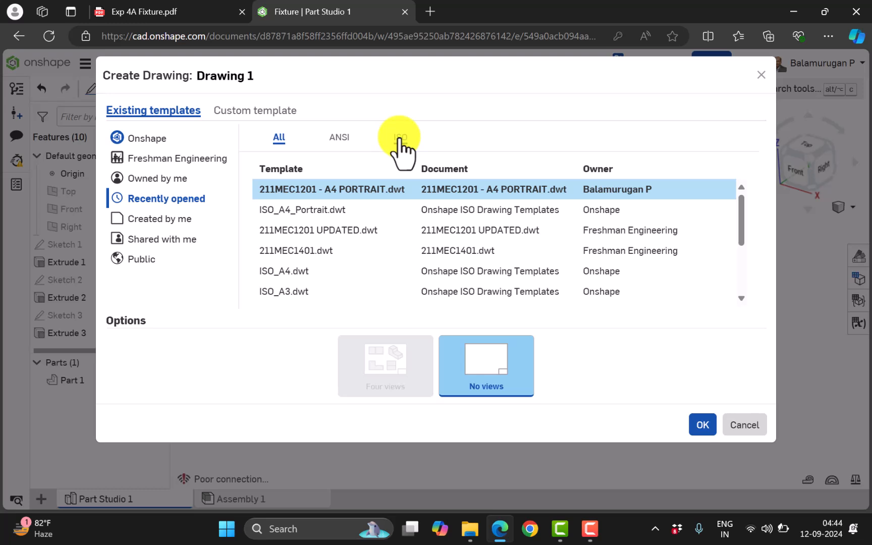
{"action": "left_click", "coordinate": [399, 138]}
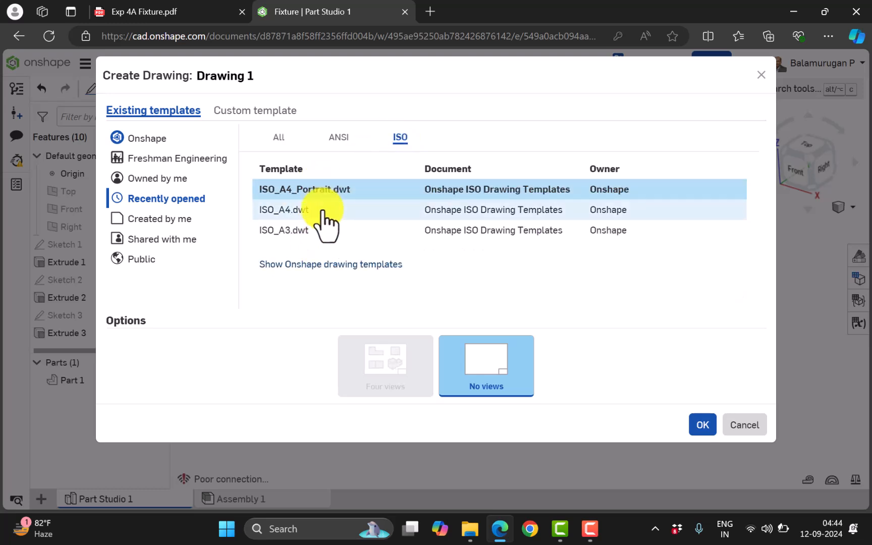
{"action": "left_click", "coordinate": [340, 137]}
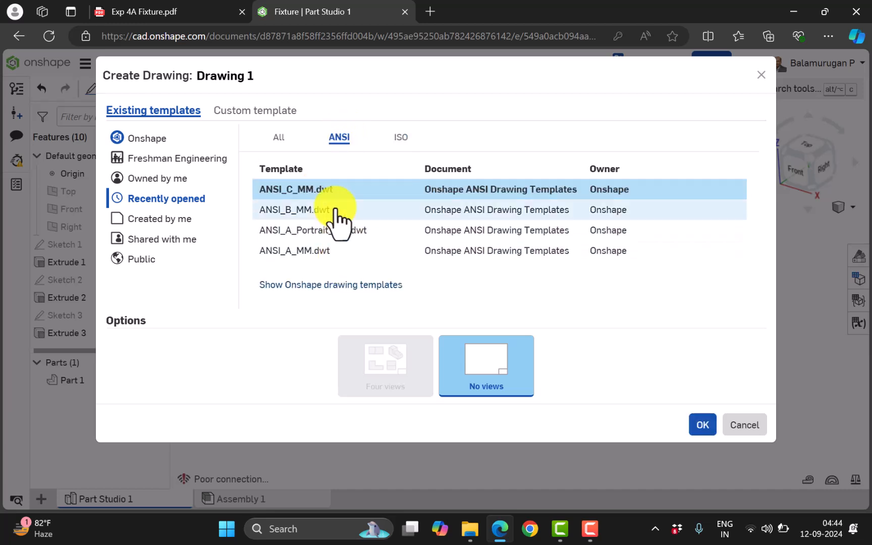
{"action": "left_click", "coordinate": [275, 139]}
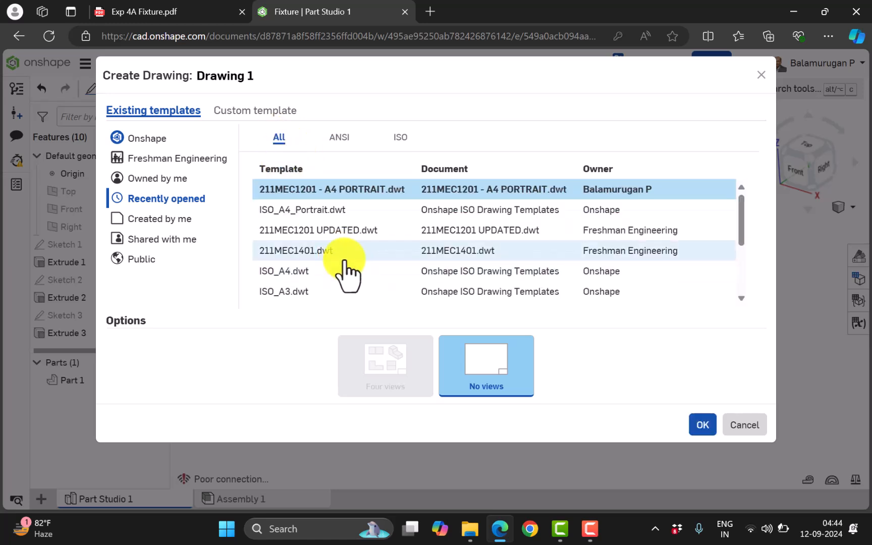
{"action": "scroll", "coordinate": [344, 273], "scroll_direction": "down", "scroll_amount": 5}
{"action": "scroll", "coordinate": [345, 273], "scroll_direction": "up", "scroll_amount": 5}
{"action": "scroll", "coordinate": [344, 273], "scroll_direction": "down", "scroll_amount": 1}
{"action": "scroll", "coordinate": [344, 267], "scroll_direction": "down", "scroll_amount": 2}
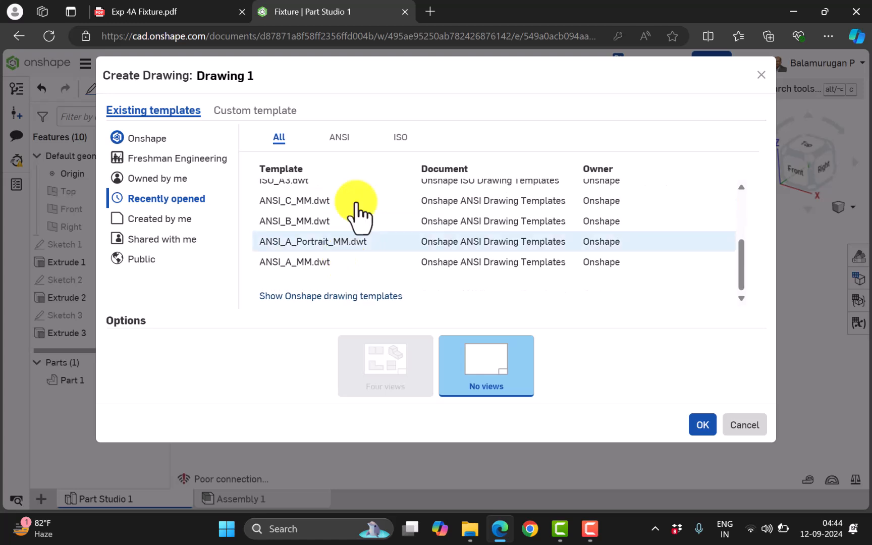
{"action": "left_click", "coordinate": [399, 137]}
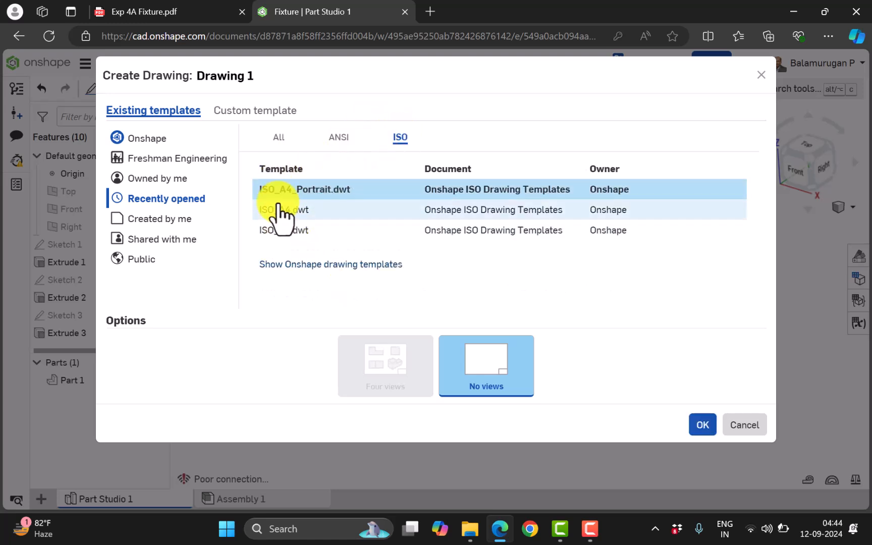
{"action": "left_click", "coordinate": [277, 138]}
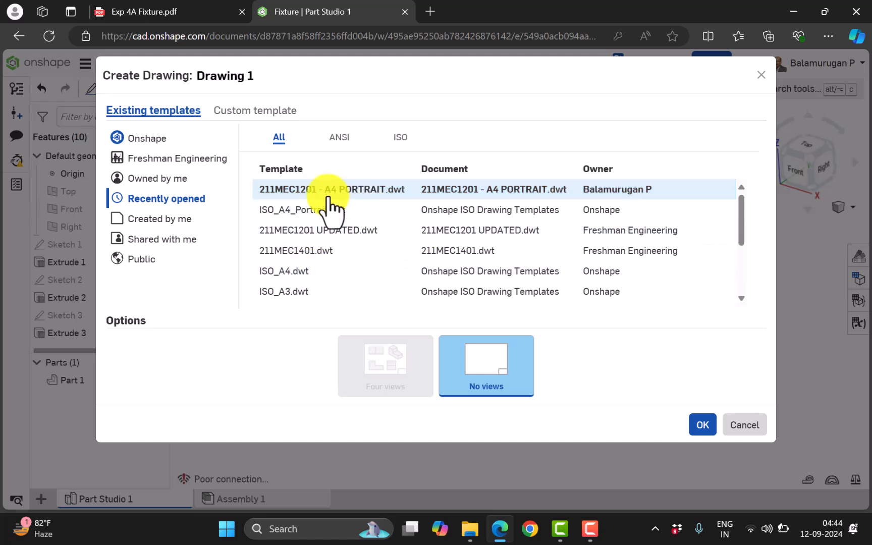
{"action": "left_click", "coordinate": [177, 220]}
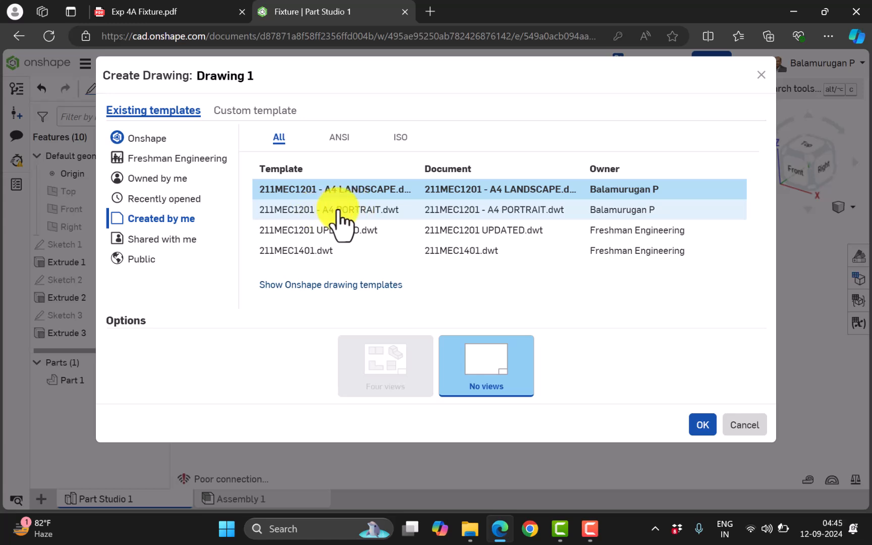
{"action": "left_click", "coordinate": [338, 210]}
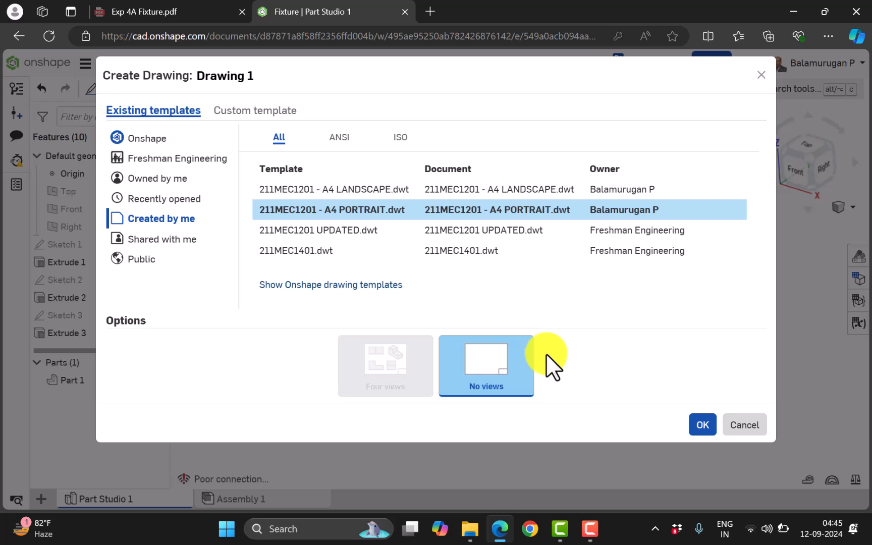
{"action": "left_click", "coordinate": [750, 425]}
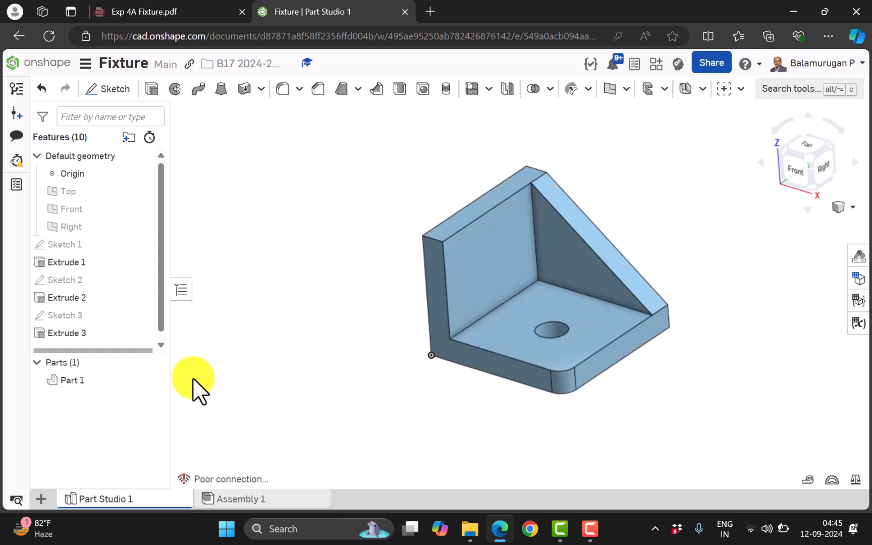
Create a drawing of Part 1 from the 211MEC1201 - A4 PORTRAIT.dwt template with the four views option
{"action": "right_click", "coordinate": [75, 382]}
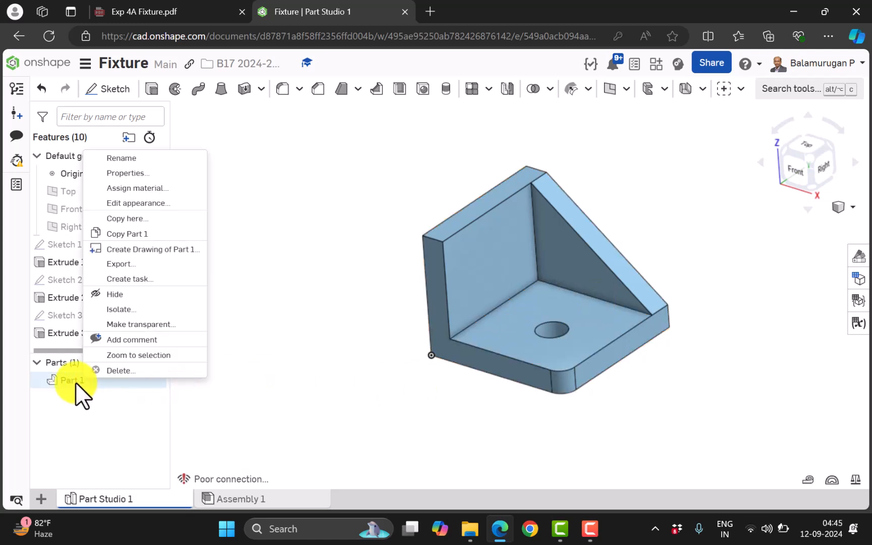
{"action": "left_click", "coordinate": [178, 249]}
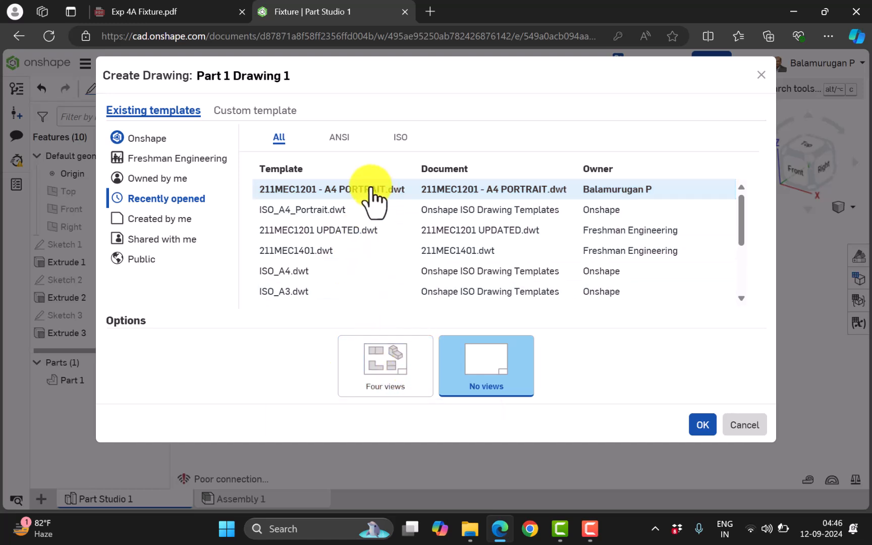
{"action": "left_click", "coordinate": [391, 356]}
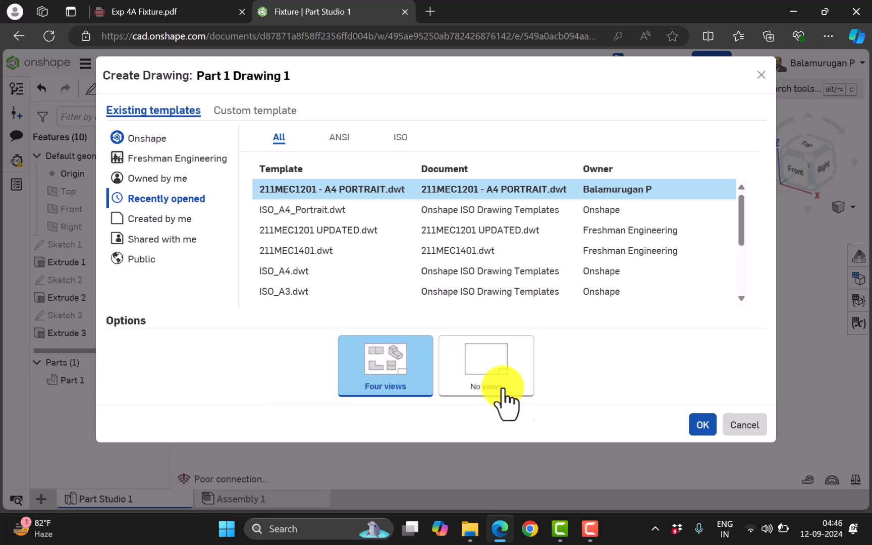
{"action": "left_click", "coordinate": [701, 424]}
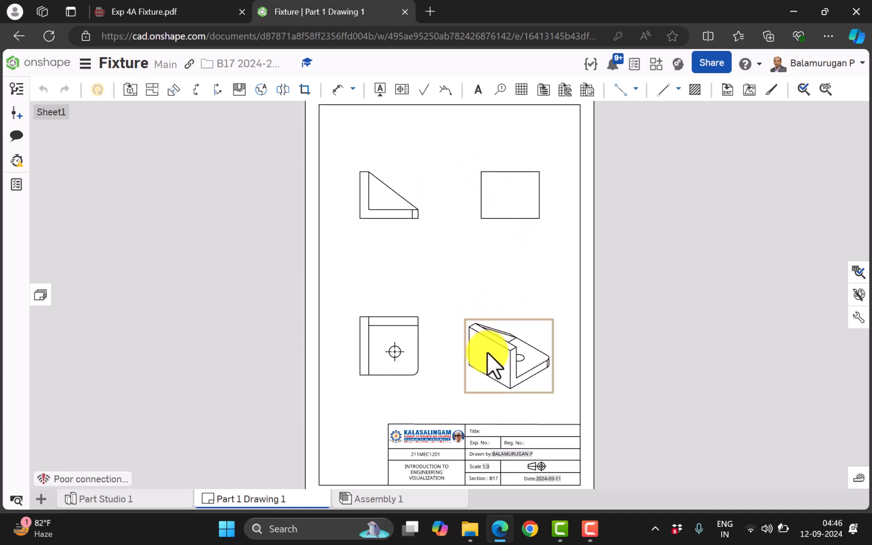
Fill in the title block's Title field with Fixture
{"action": "scroll", "coordinate": [493, 365], "scroll_direction": "up", "scroll_amount": 2}
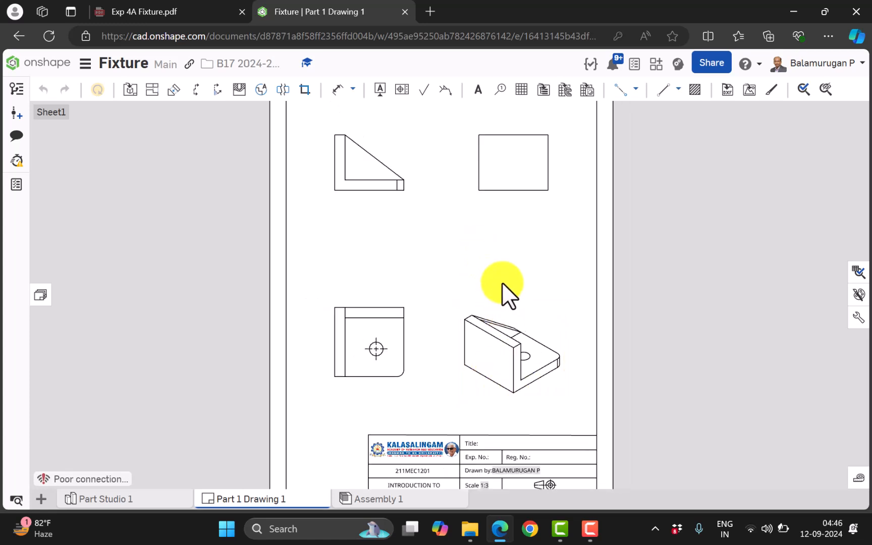
{"action": "middle_click_drag", "start_coordinate": [494, 273], "coordinate": [475, 179]}
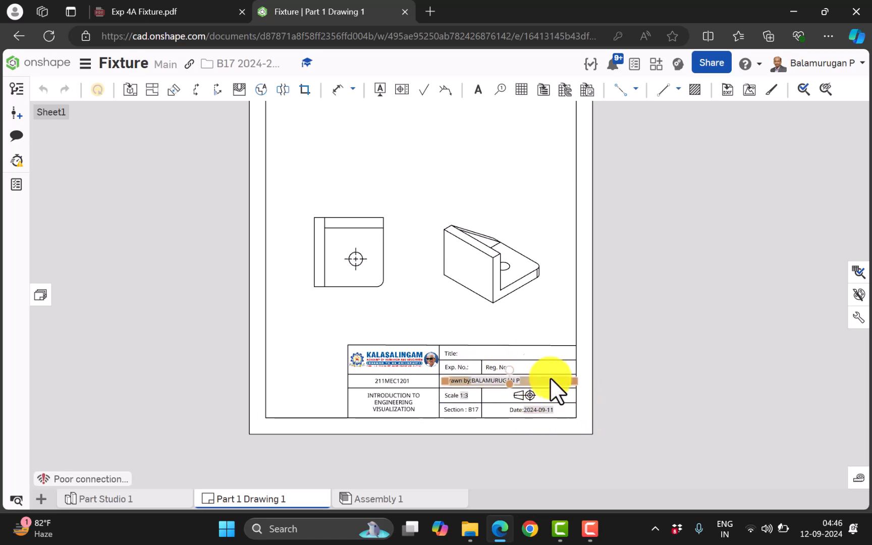
{"action": "scroll", "coordinate": [525, 358], "scroll_direction": "up", "scroll_amount": 2}
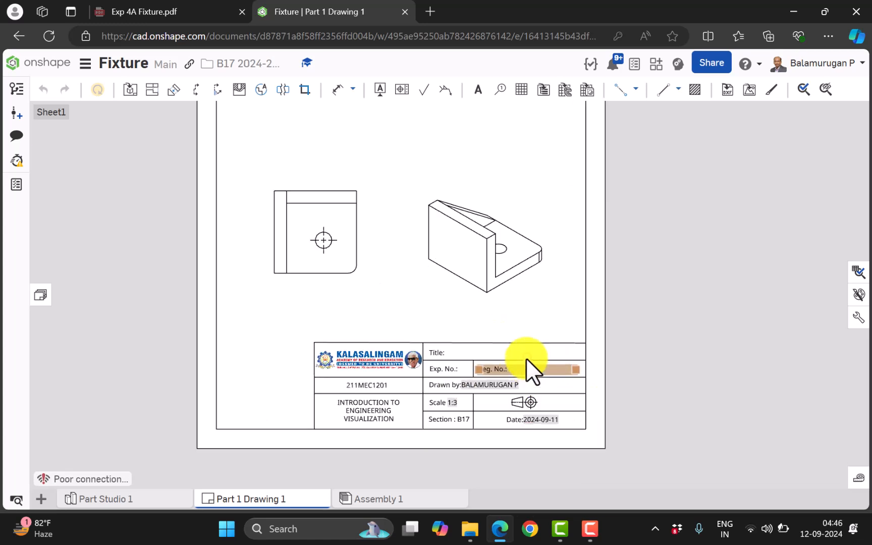
{"action": "scroll", "coordinate": [526, 358], "scroll_direction": "up", "scroll_amount": 1}
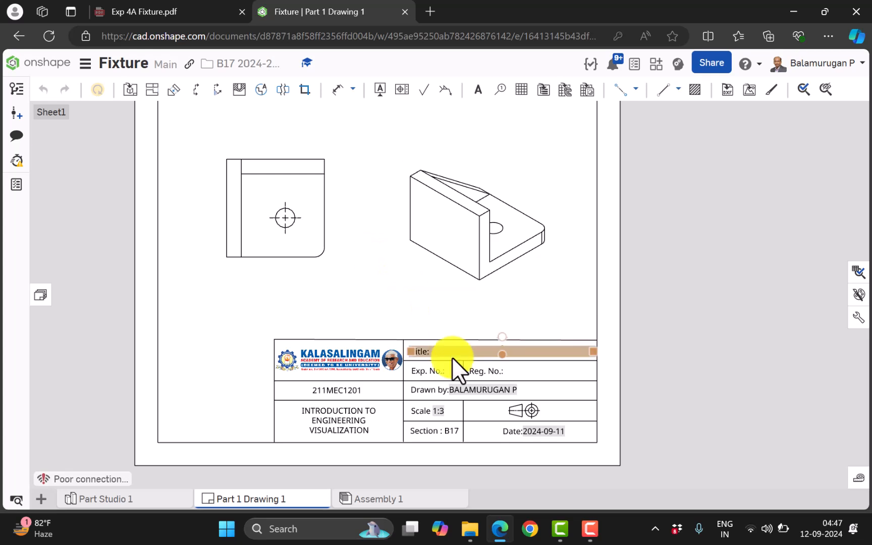
{"action": "left_click", "coordinate": [440, 351]}
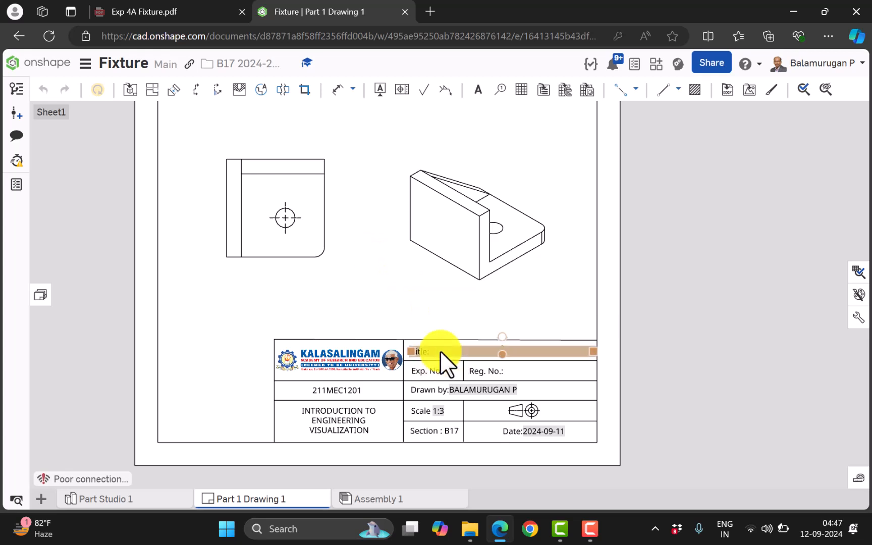
{"action": "double_click", "coordinate": [440, 351]}
{"action": "type", "text": "Fixture"}
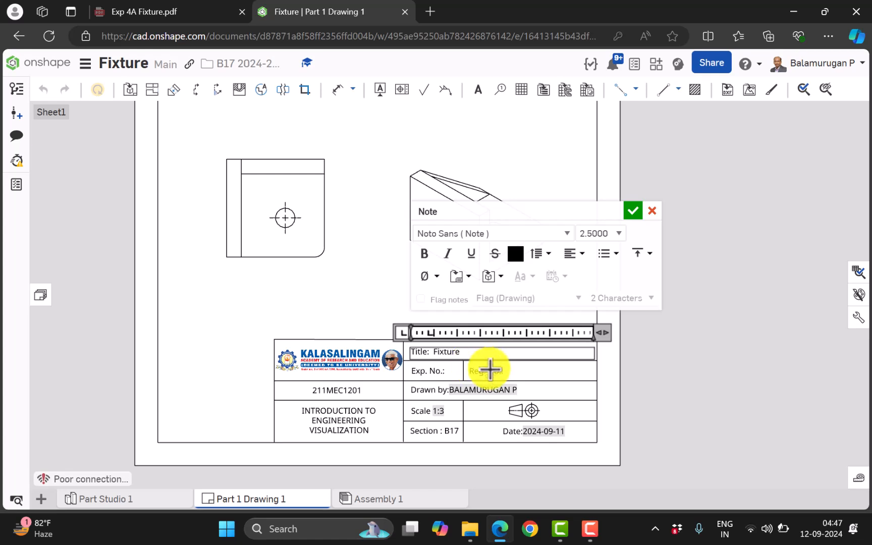
{"action": "left_click", "coordinate": [633, 209]}
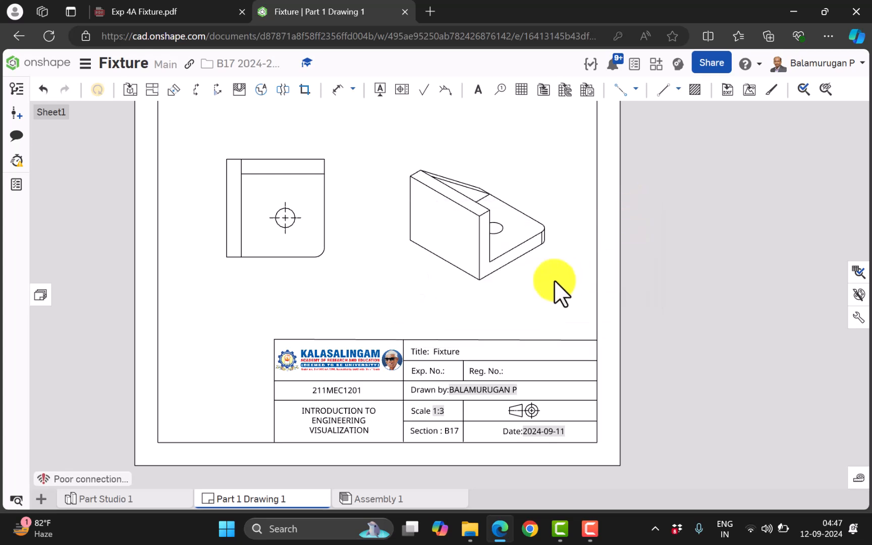
Enter 3A as the experiment number in the title block
{"action": "double_click", "coordinate": [450, 370]}
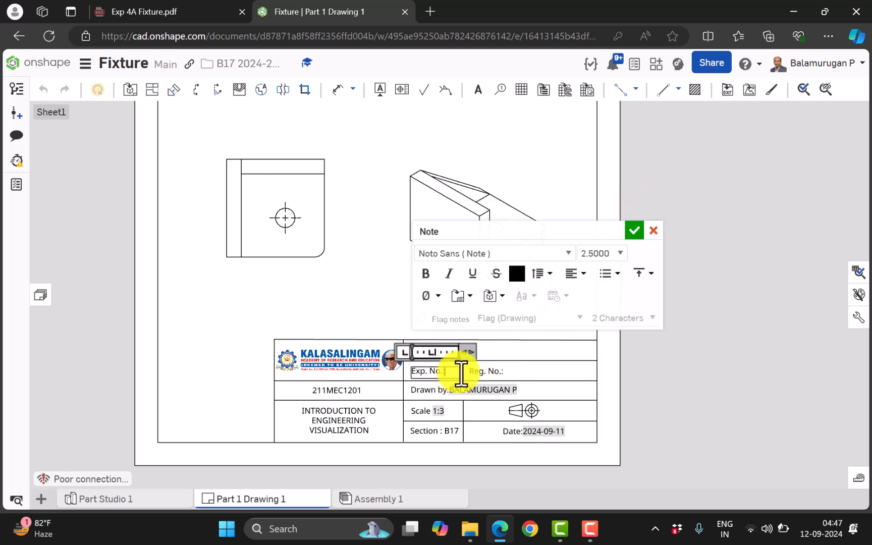
{"action": "type", "text": "3a"}
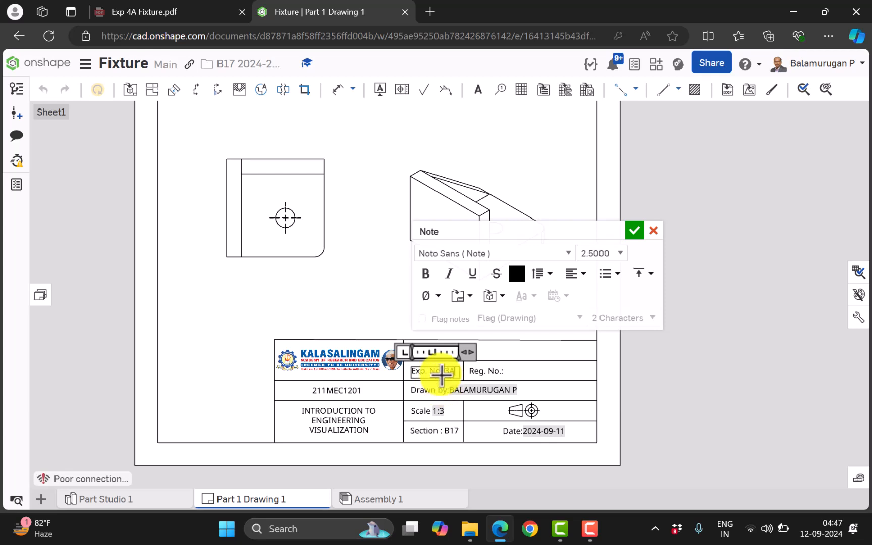
{"action": "left_click", "coordinate": [634, 230]}
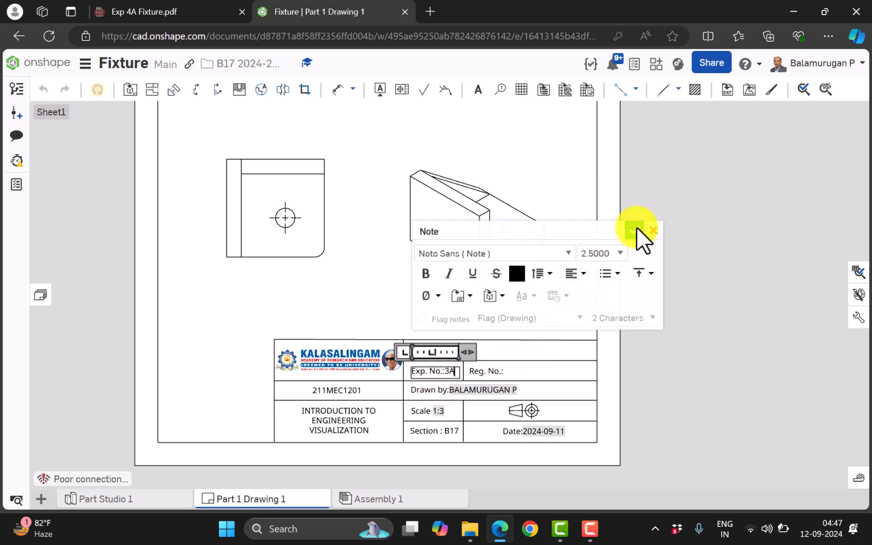
{"action": "left_click", "coordinate": [511, 377]}
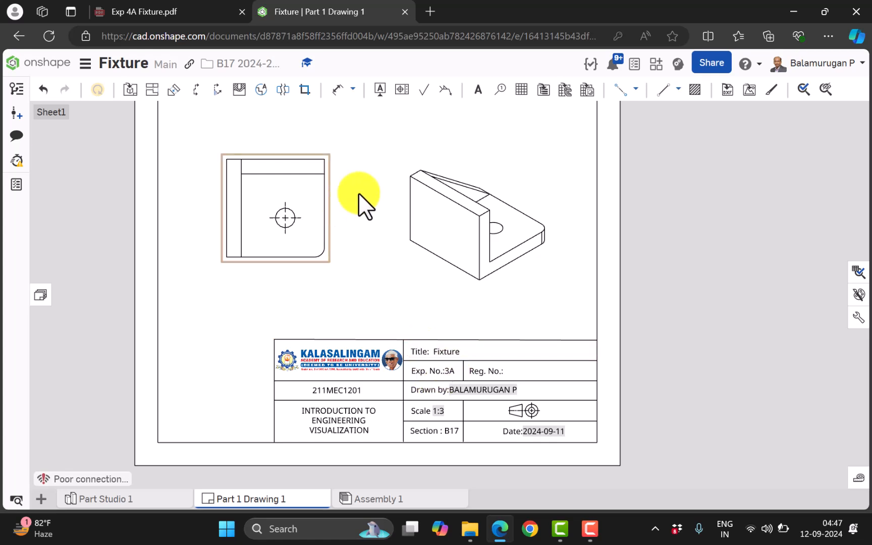
Delete the plain rectangular side view and the isometric view from the sheet, keeping the front and top views
{"action": "scroll", "coordinate": [365, 208], "scroll_direction": "down", "scroll_amount": 4}
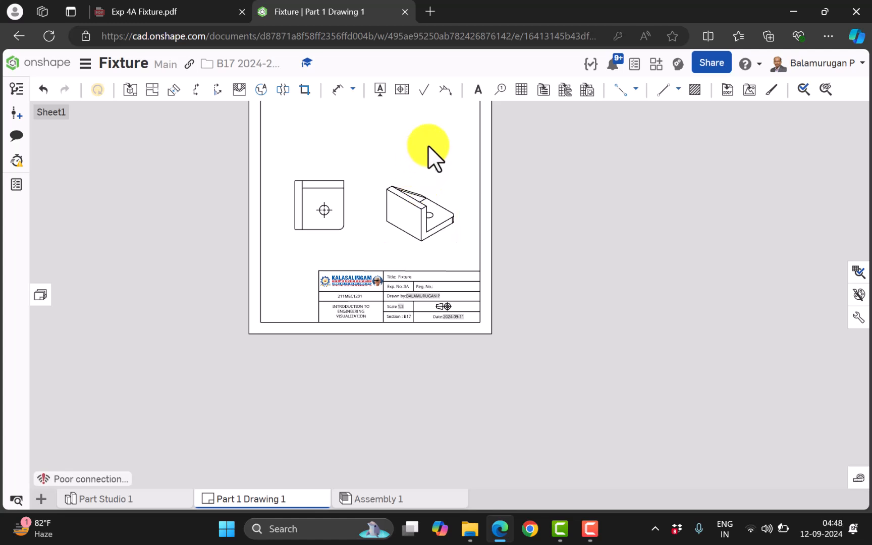
{"action": "middle_click_drag", "start_coordinate": [426, 170], "coordinate": [436, 262]}
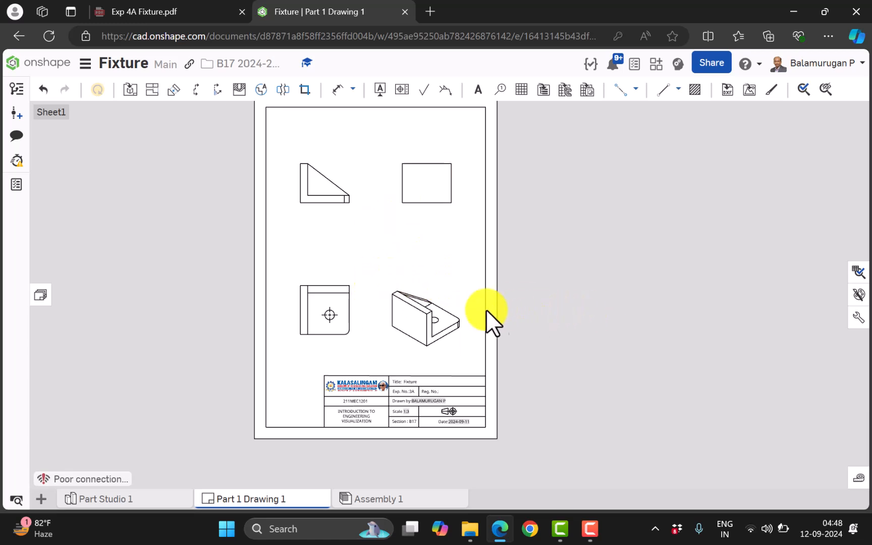
{"action": "scroll", "coordinate": [410, 252], "scroll_direction": "down", "scroll_amount": 2}
{"action": "scroll", "coordinate": [412, 252], "scroll_direction": "up", "scroll_amount": 2}
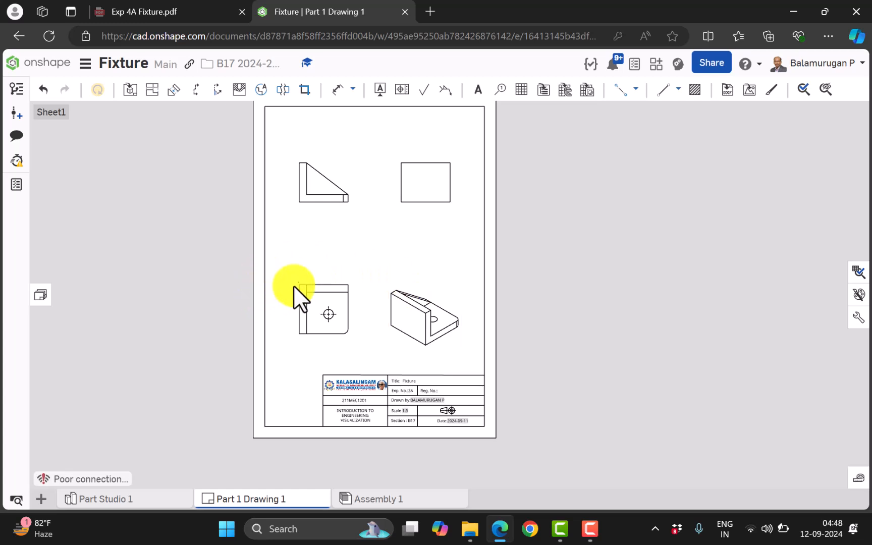
{"action": "left_click", "coordinate": [432, 200]}
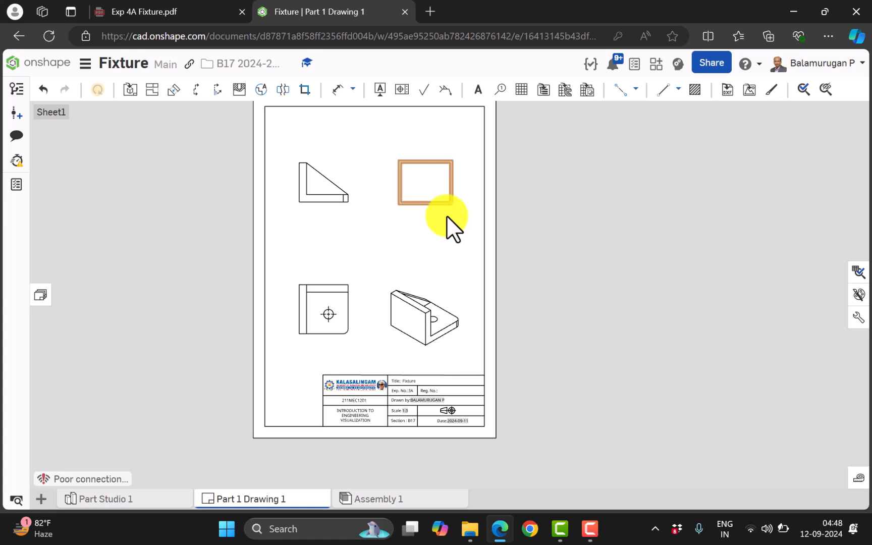
{"action": "key", "text": "Delete"}
{"action": "left_click", "coordinate": [444, 329]}
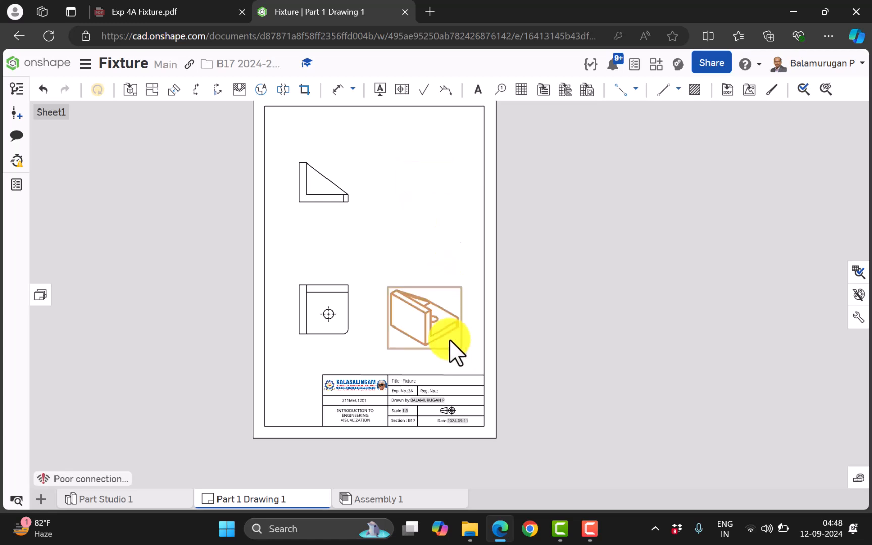
{"action": "key", "text": "Delete"}
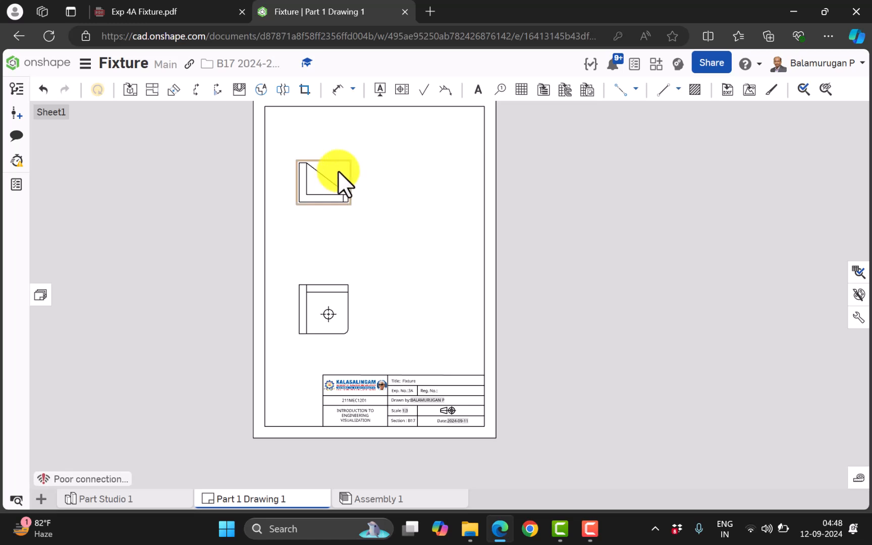
Move the triangular-profile front view to the right half of the sheet and place a projected side view to its left
{"action": "left_click_drag", "start_coordinate": [338, 170], "coordinate": [427, 172]}
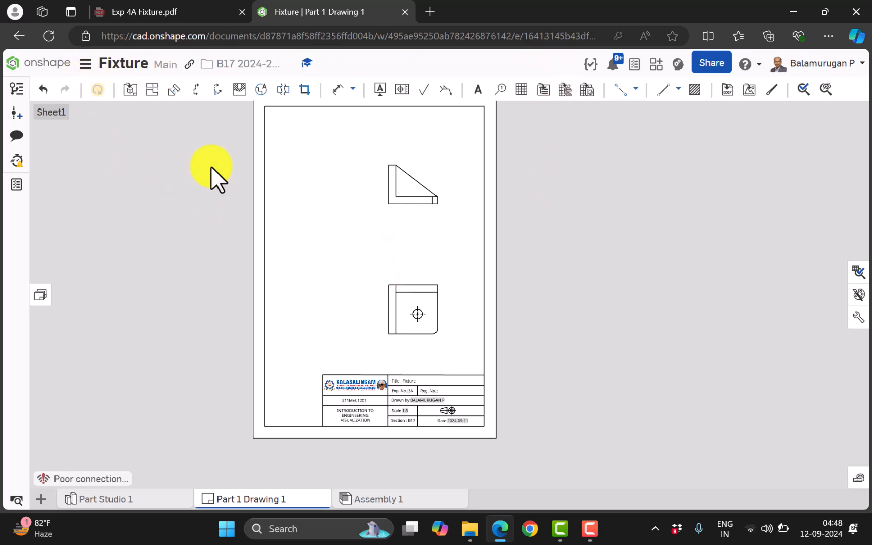
{"action": "left_click", "coordinate": [153, 90]}
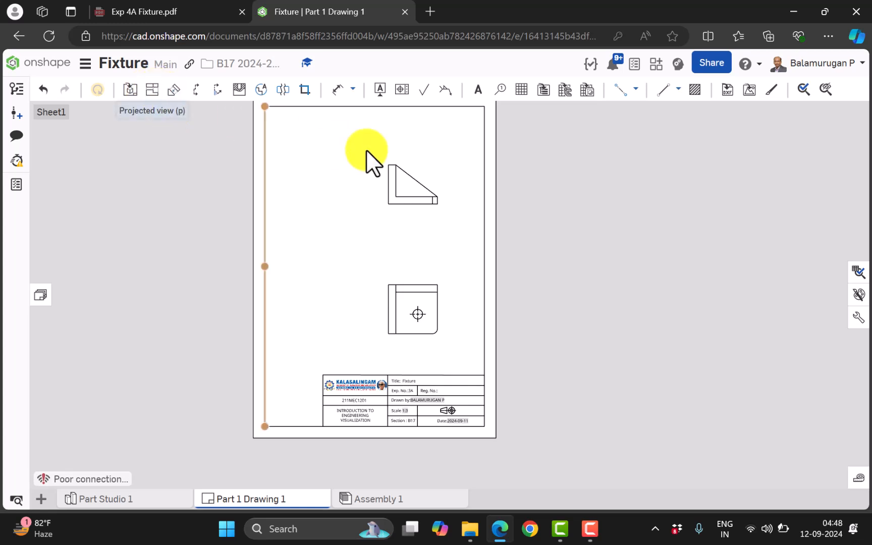
{"action": "left_click", "coordinate": [428, 168]}
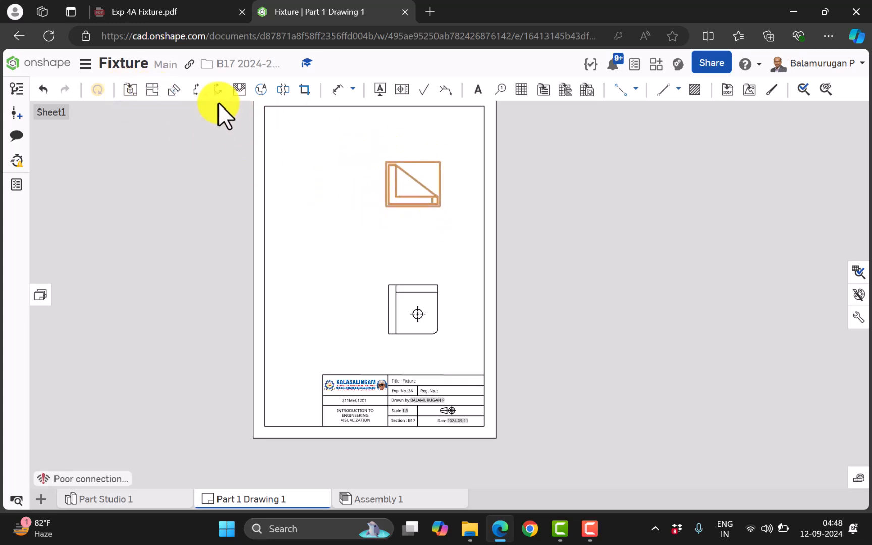
{"action": "left_click", "coordinate": [152, 91]}
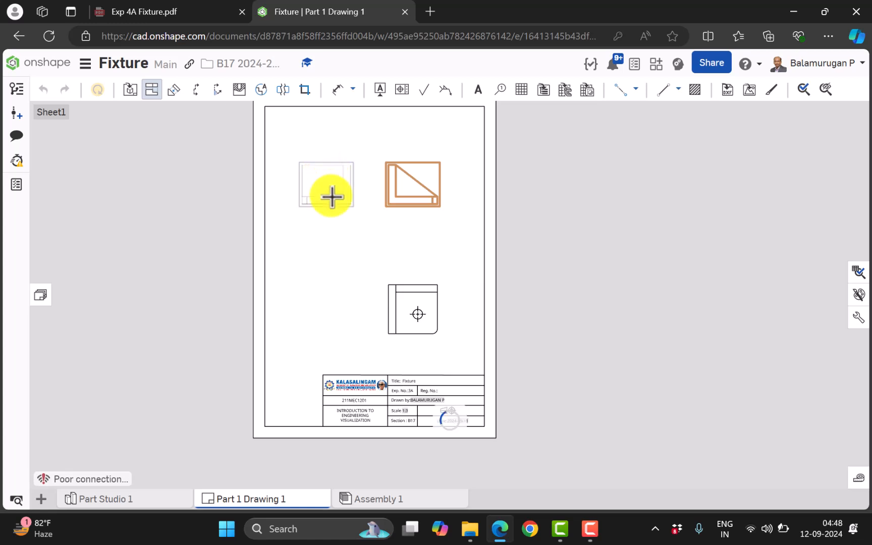
{"action": "left_click", "coordinate": [332, 190]}
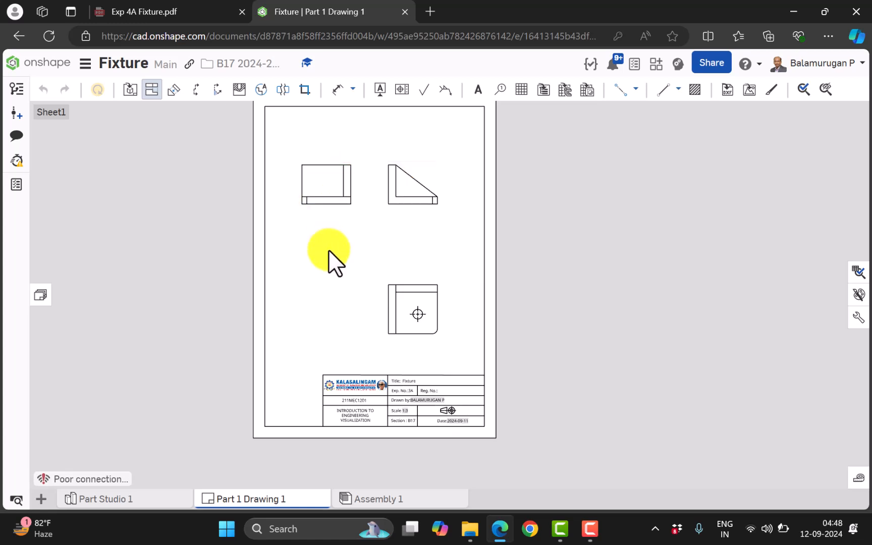
Project an isometric view from the triangular-profile view and place it beside the top view, below the new side view
{"action": "left_click", "coordinate": [430, 180]}
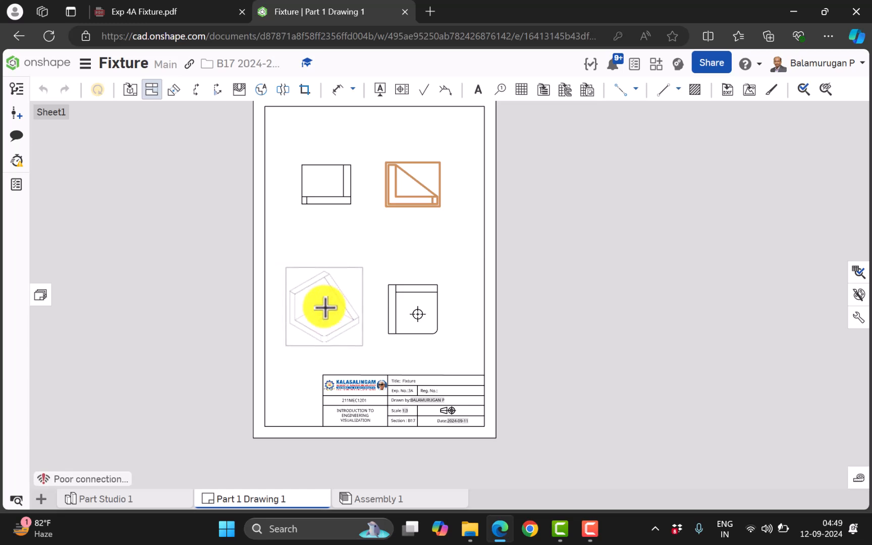
{"action": "left_click", "coordinate": [324, 308]}
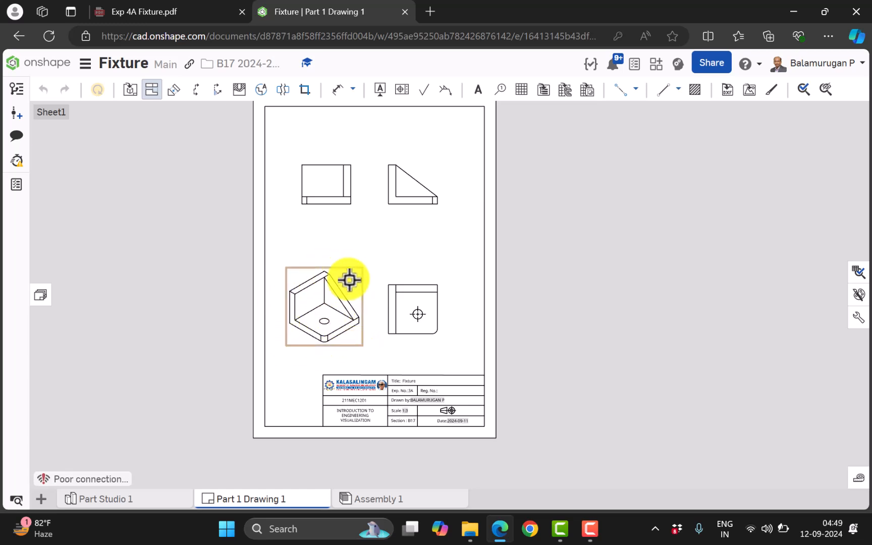
{"action": "key", "text": "Escape"}
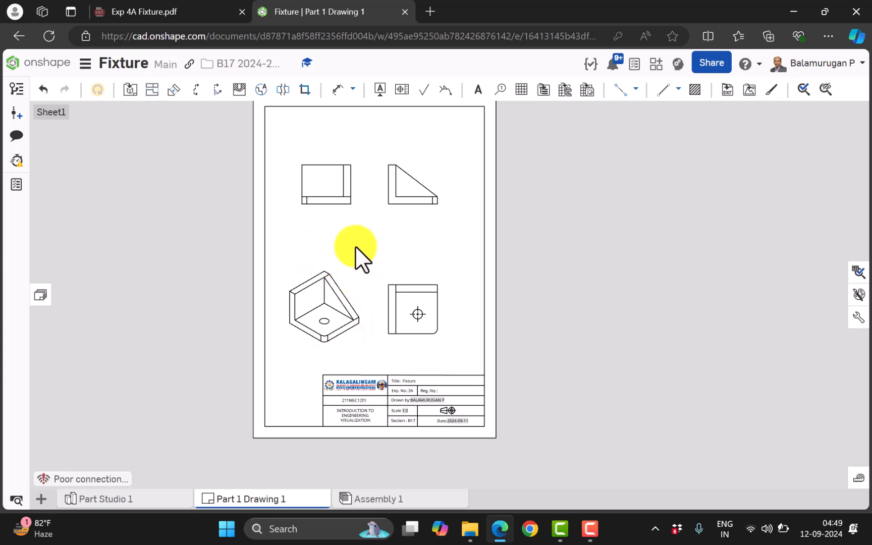
Show the isometric view as a shaded view
{"action": "right_click", "coordinate": [347, 277]}
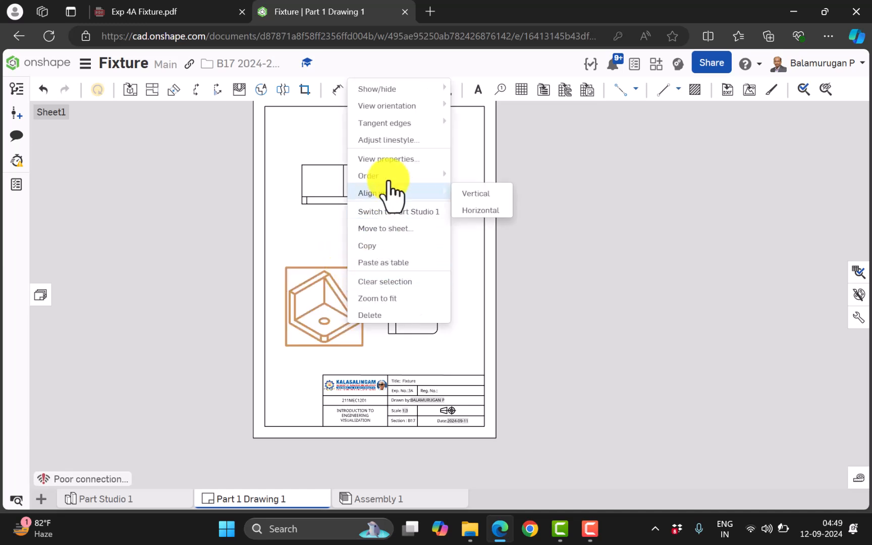
{"action": "mouse_move", "coordinate": [399, 91]}
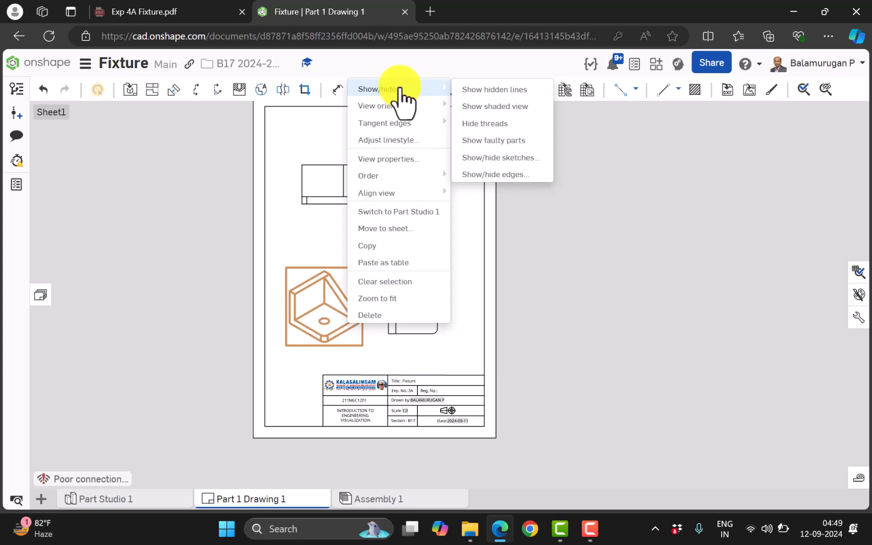
{"action": "left_click", "coordinate": [496, 108]}
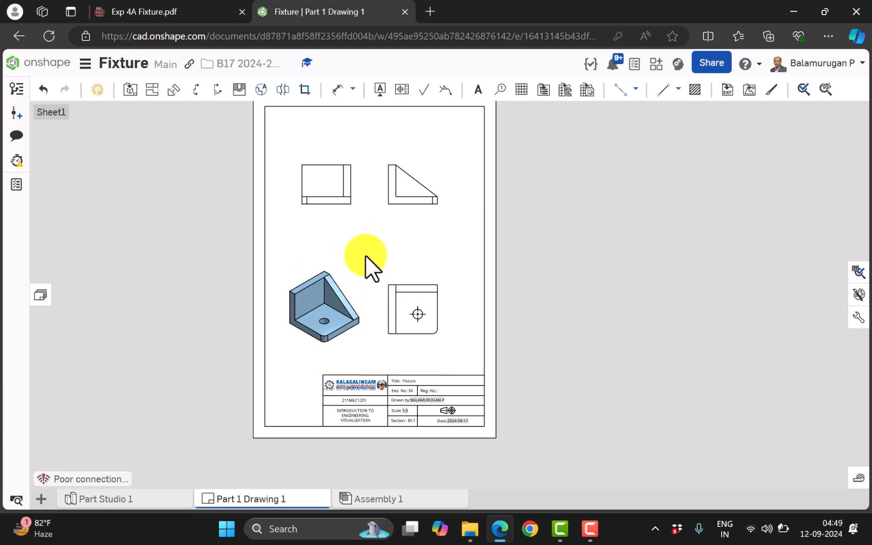
Dimension the overall width of the top view between its upper corners, placing the dimension above the view
{"action": "left_click", "coordinate": [339, 91]}
{"action": "scroll", "coordinate": [407, 262], "scroll_direction": "up", "scroll_amount": 2}
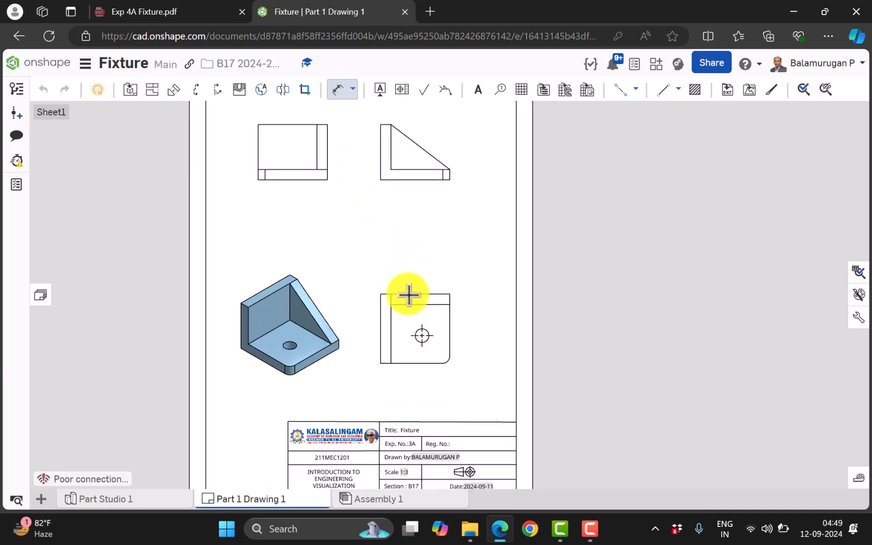
{"action": "scroll", "coordinate": [407, 322], "scroll_direction": "up", "scroll_amount": 2}
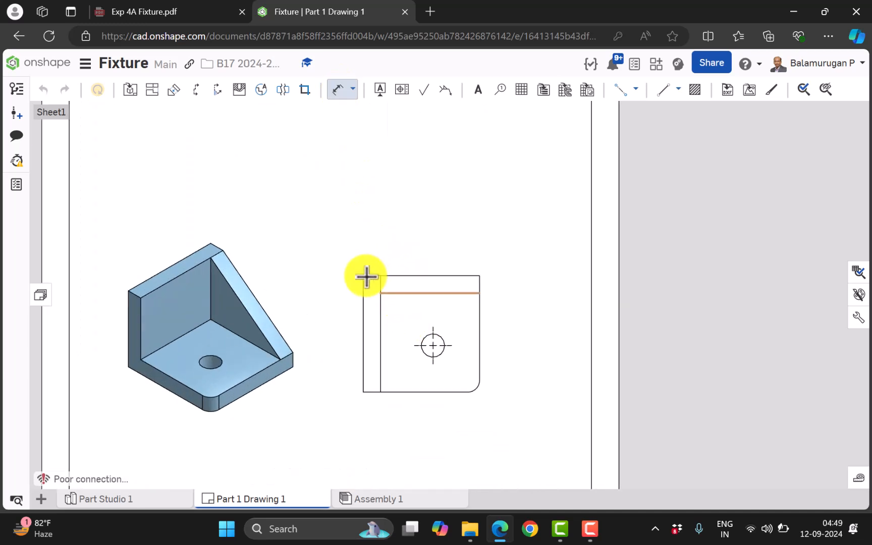
{"action": "left_click", "coordinate": [479, 276]}
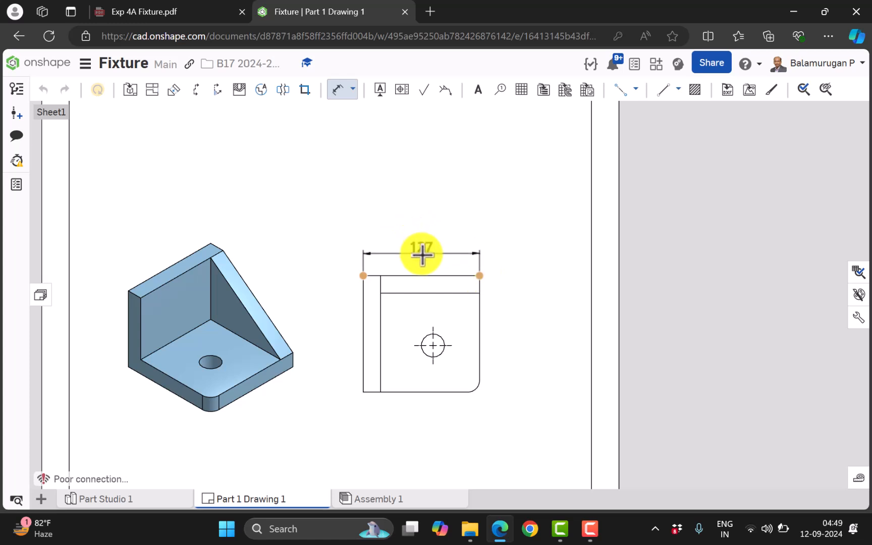
{"action": "left_click", "coordinate": [423, 253]}
{"action": "scroll", "coordinate": [470, 269], "scroll_direction": "down", "scroll_amount": 3}
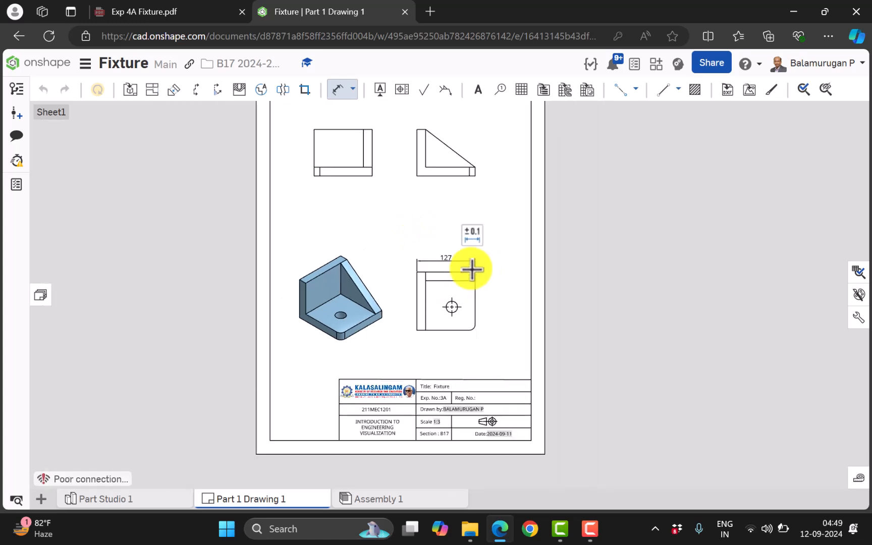
{"action": "scroll", "coordinate": [465, 257], "scroll_direction": "up", "scroll_amount": 2}
{"action": "scroll", "coordinate": [465, 257], "scroll_direction": "up", "scroll_amount": 1}
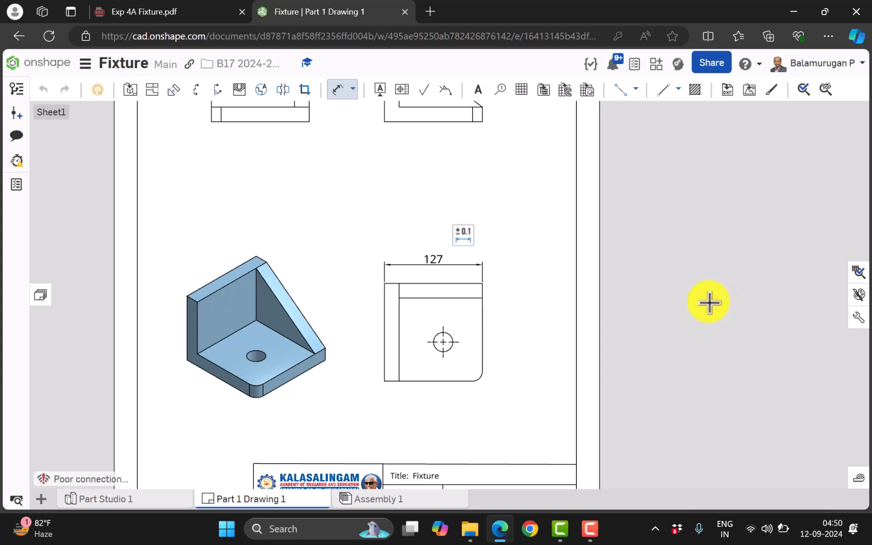
{"action": "key", "text": "Escape"}
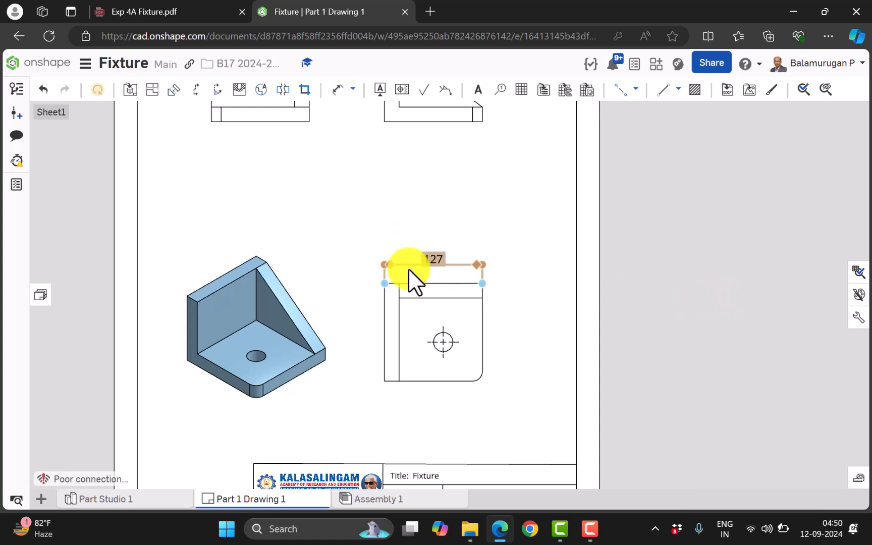
Set the drawing's primary units to inches and its decimal separator to a period
{"action": "left_click", "coordinate": [858, 317]}
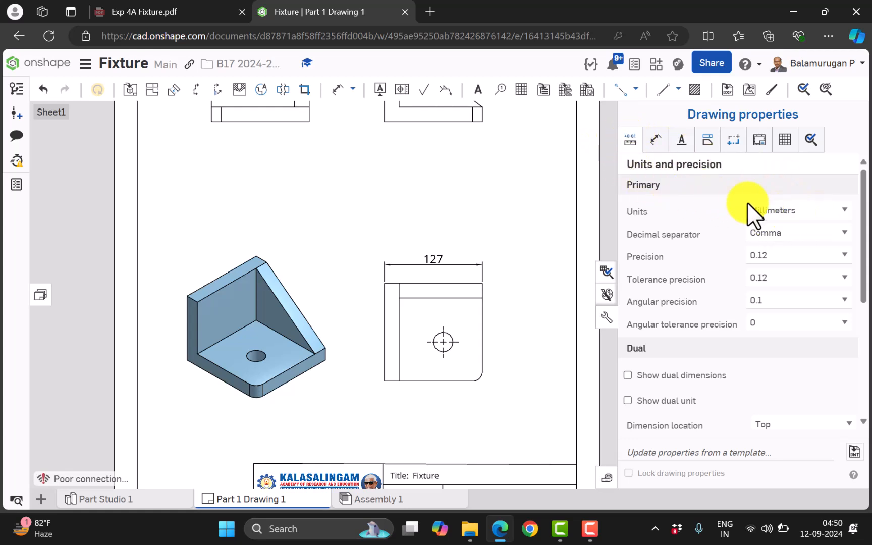
{"action": "left_click", "coordinate": [774, 210]}
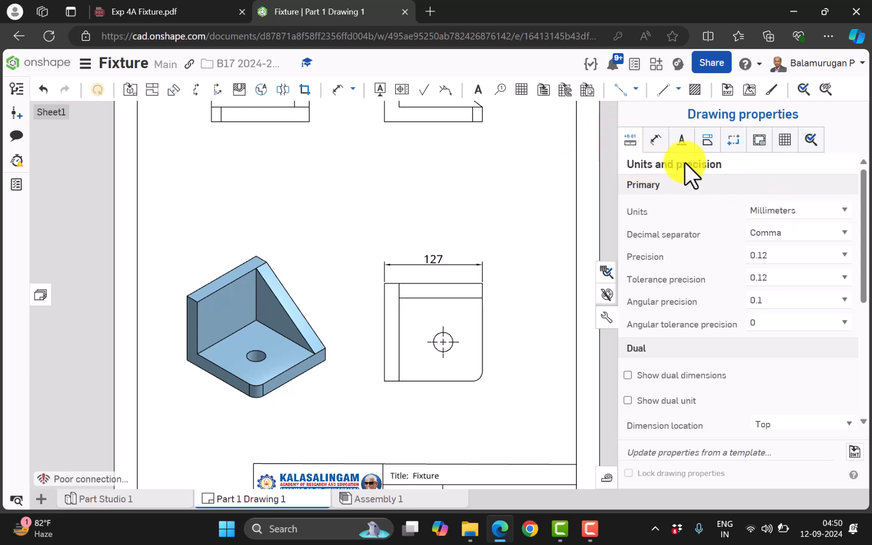
{"action": "left_click", "coordinate": [791, 211]}
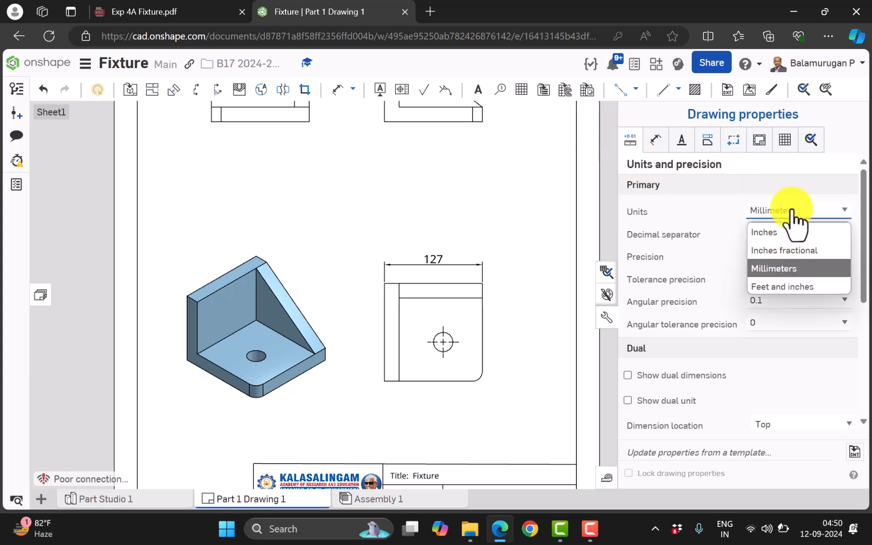
{"action": "left_click", "coordinate": [781, 231]}
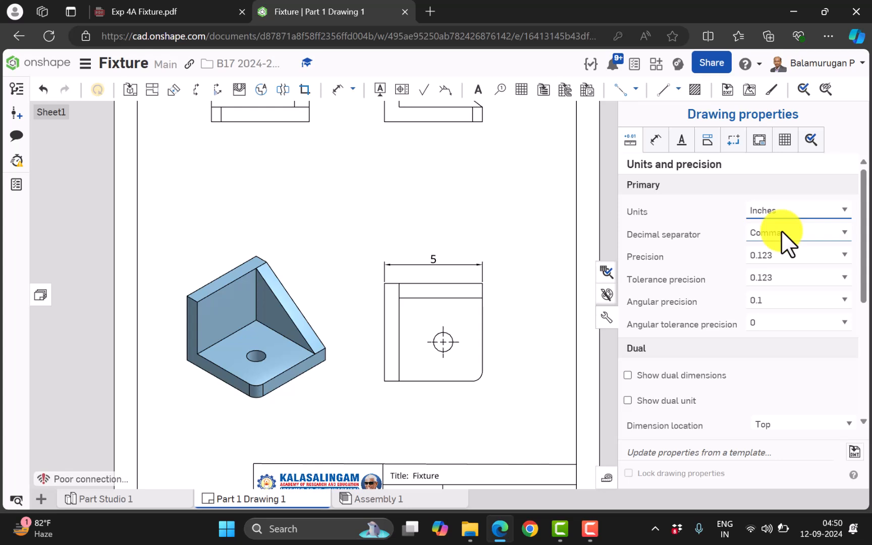
{"action": "left_click", "coordinate": [795, 234]}
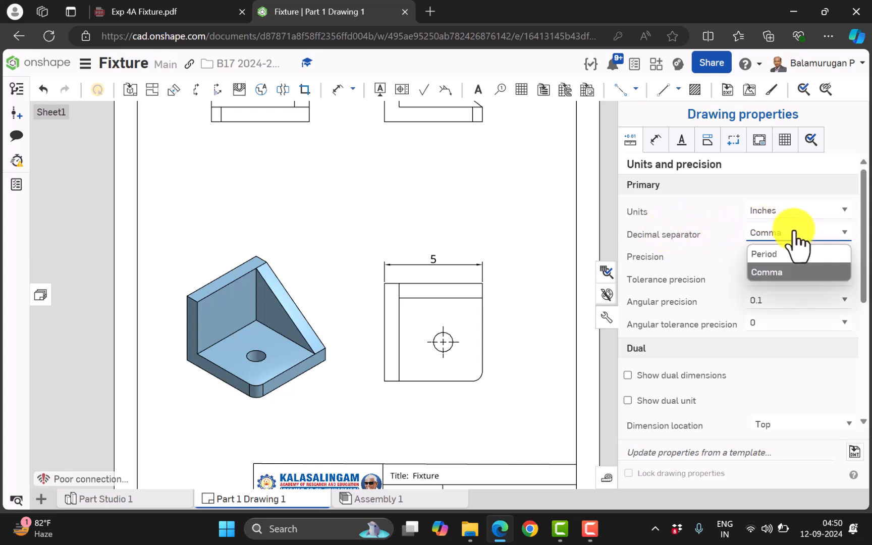
{"action": "left_click", "coordinate": [782, 253]}
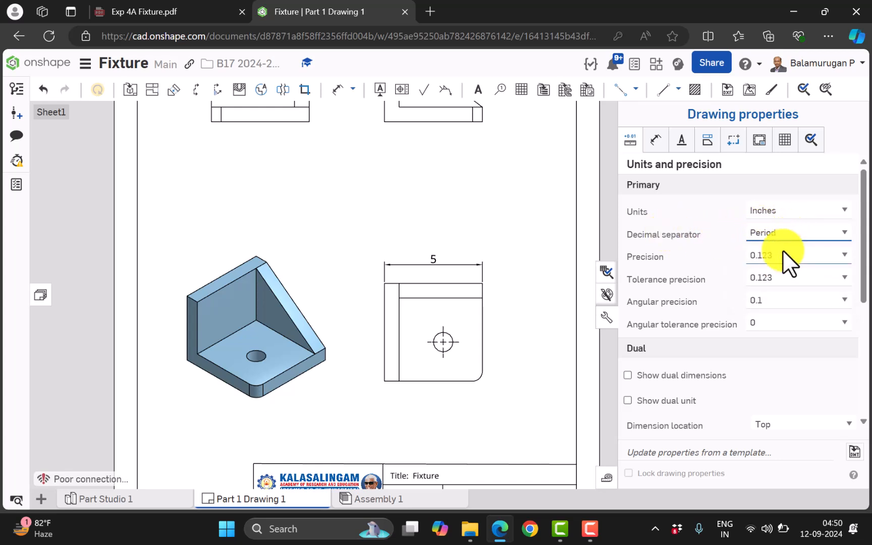
{"action": "left_click", "coordinate": [442, 263]}
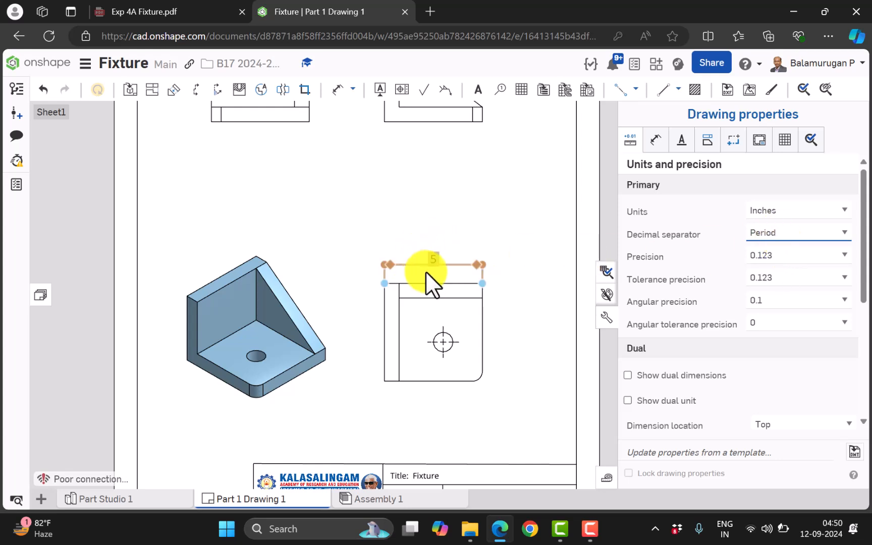
{"action": "left_click", "coordinate": [430, 245]}
Check the dimensioning in the Exp 4A Fixture PDF, return to the Fixture drawing and close the drawing properties
{"action": "left_click", "coordinate": [144, 14]}
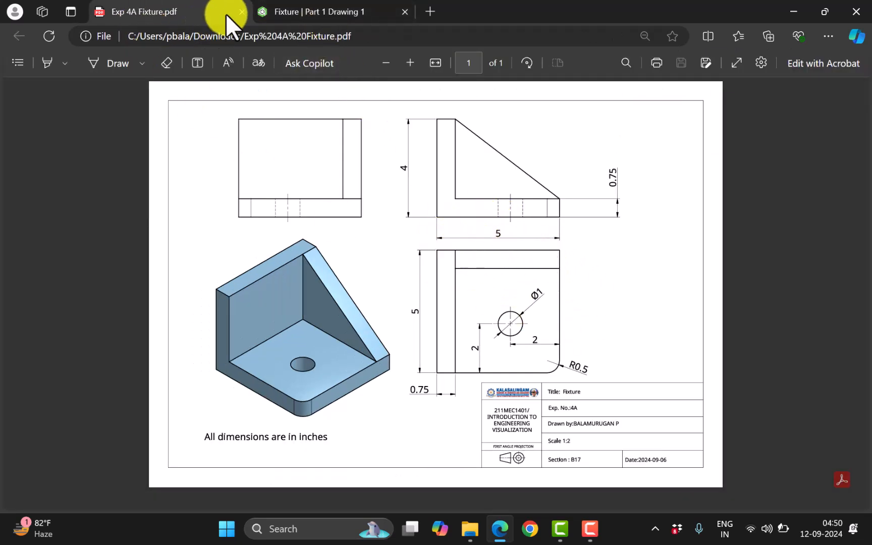
{"action": "left_click", "coordinate": [302, 13]}
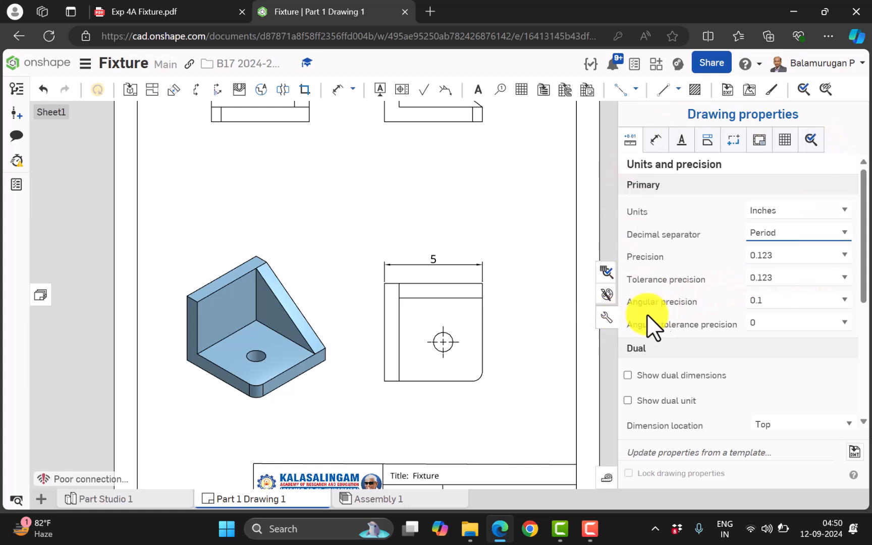
{"action": "left_click", "coordinate": [605, 317]}
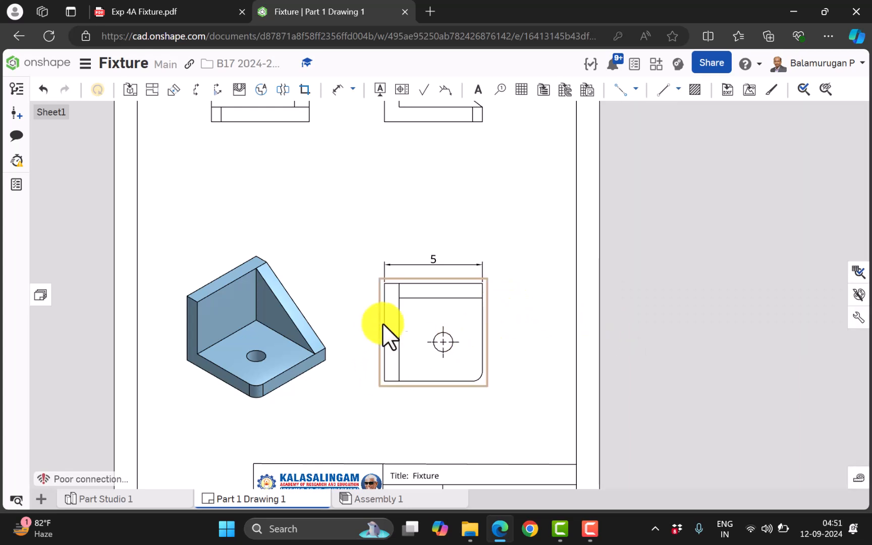
Dimension the full length of the top view's left edge, placing the dimension to the left of the view
{"action": "left_click", "coordinate": [338, 90]}
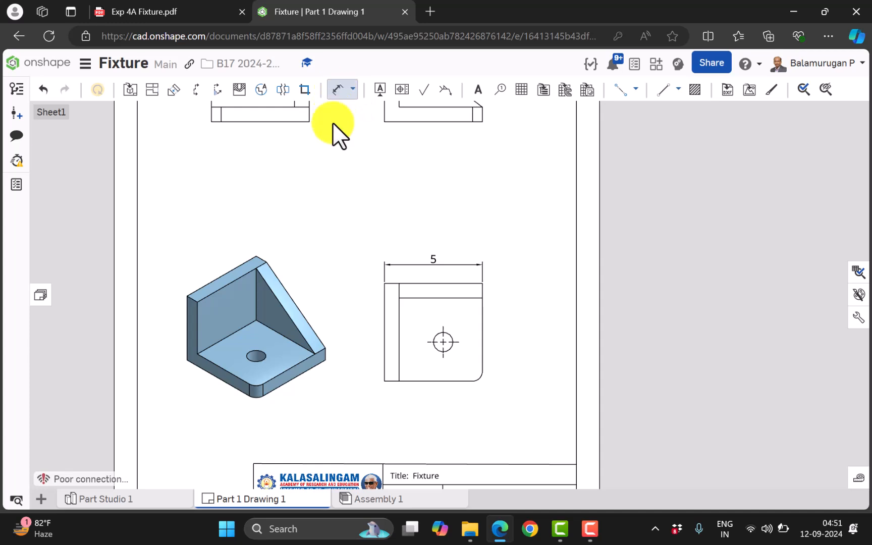
{"action": "left_click", "coordinate": [383, 328]}
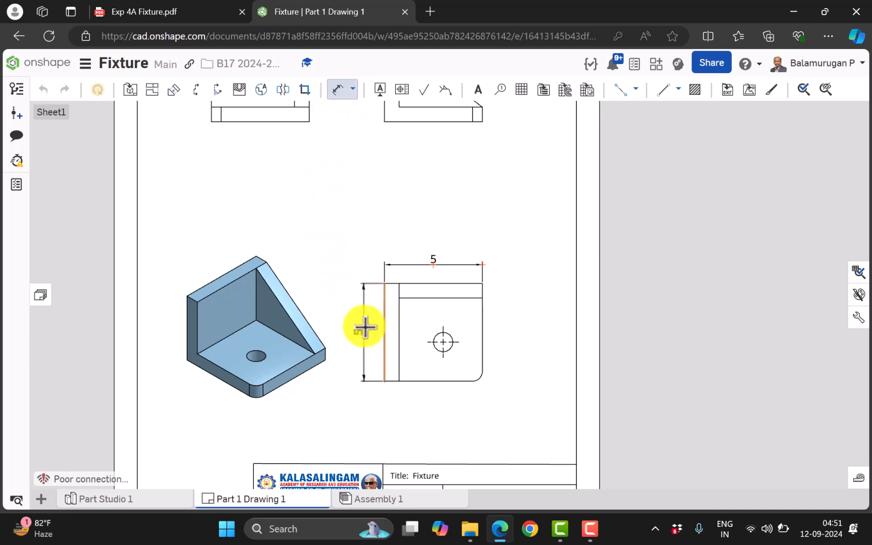
{"action": "left_click", "coordinate": [363, 328]}
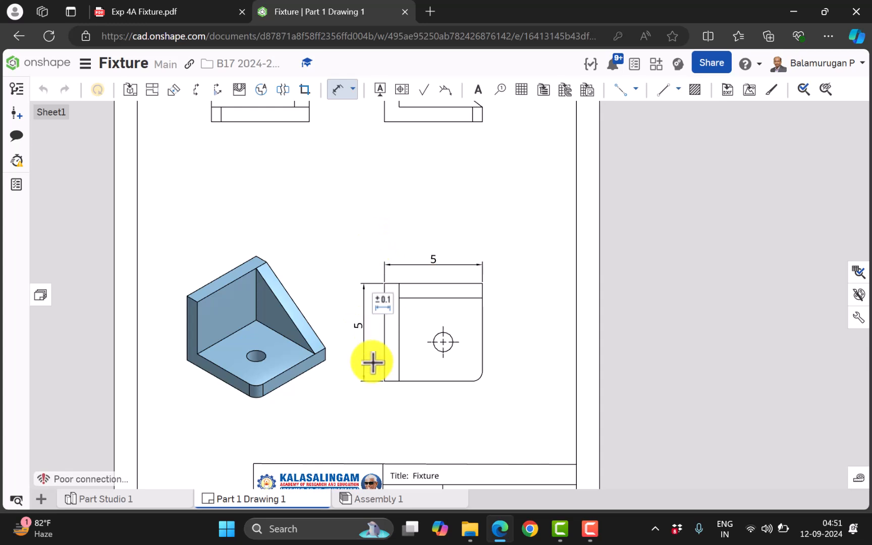
Dimension the hole's diameter and the rounded corner's radius in the top view, placing the radius outside the corner
{"action": "scroll", "coordinate": [486, 366], "scroll_direction": "up", "scroll_amount": 3}
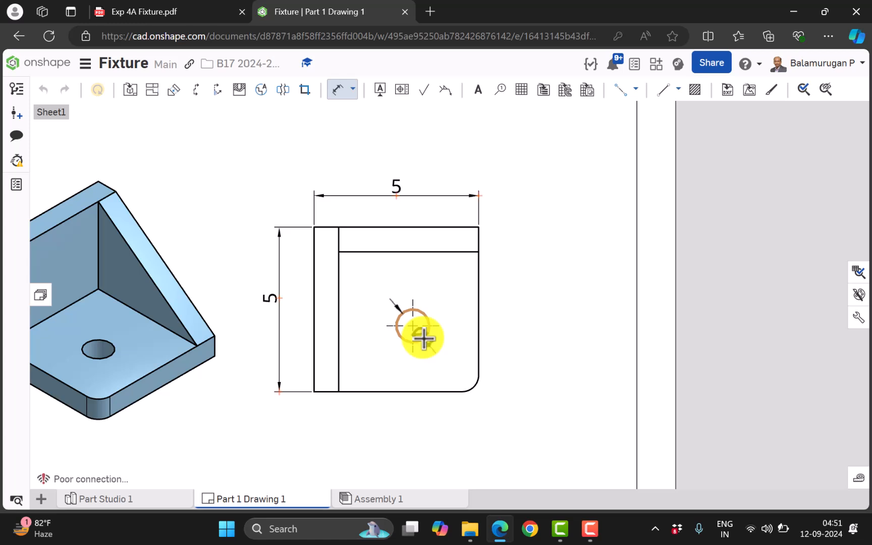
{"action": "left_click", "coordinate": [423, 338]}
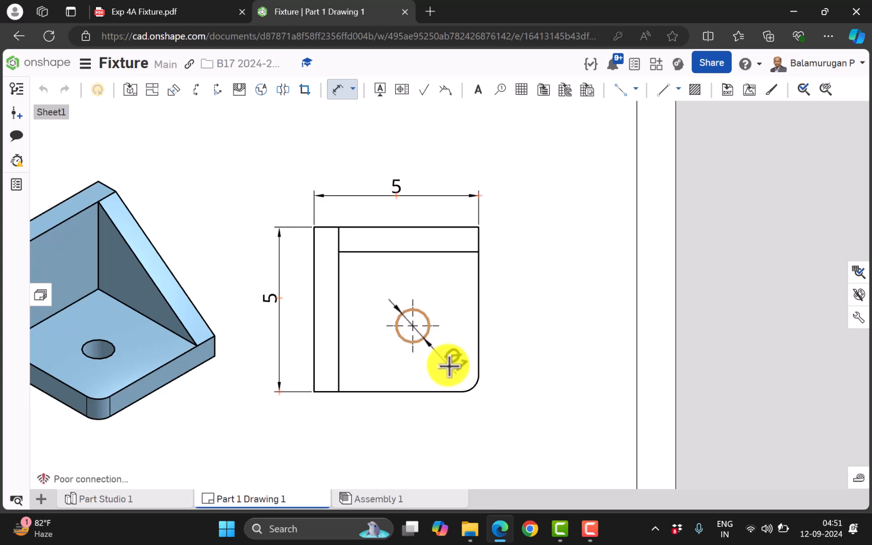
{"action": "left_click", "coordinate": [457, 290]}
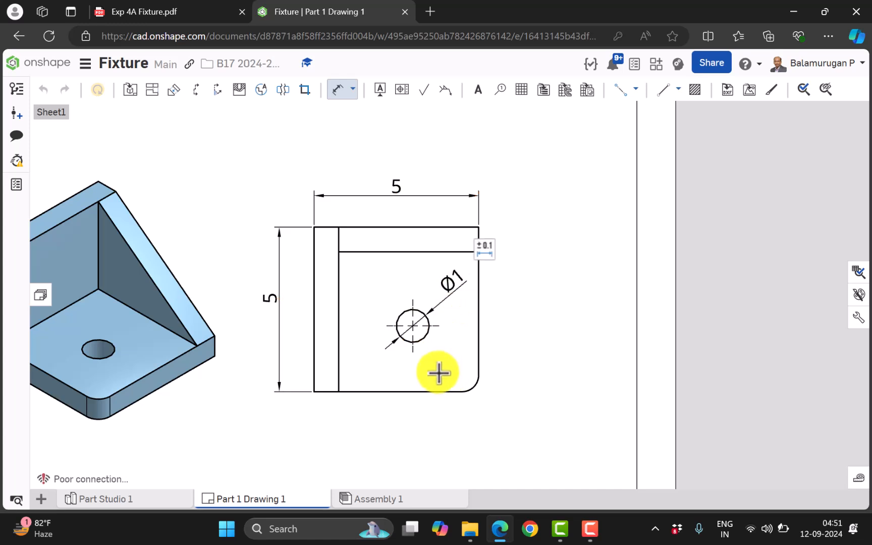
{"action": "left_click", "coordinate": [475, 387]}
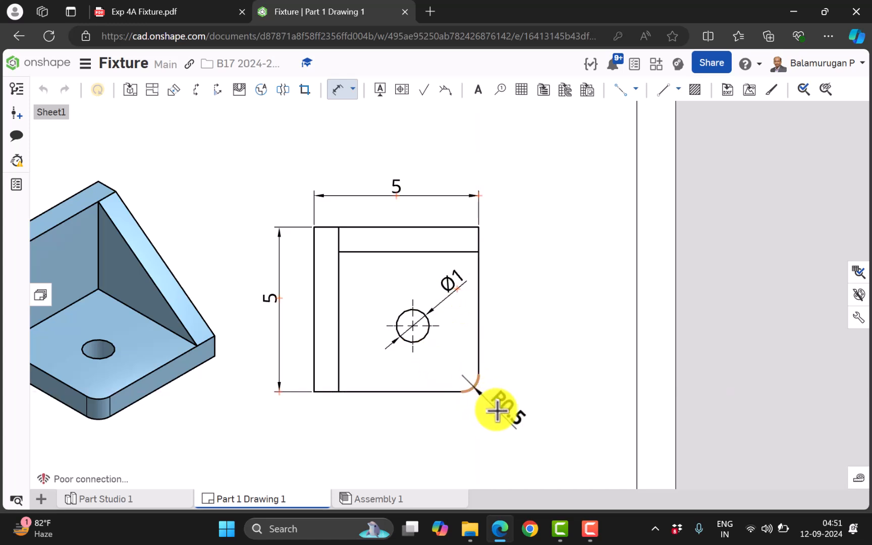
{"action": "left_click", "coordinate": [503, 411]}
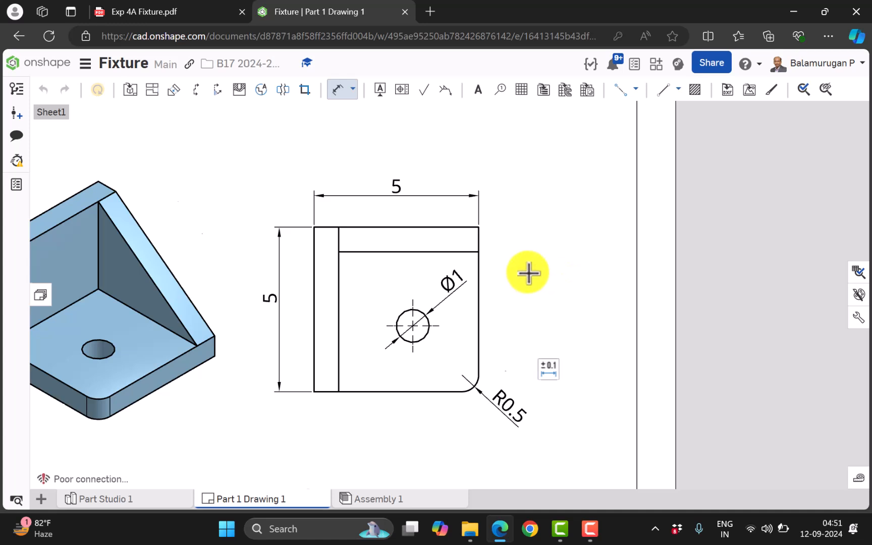
Dimension the thickness of the upright wall at the lower-left corners of the top view, placing the dimension below the view
{"action": "scroll", "coordinate": [529, 272], "scroll_direction": "down", "scroll_amount": 3}
{"action": "scroll", "coordinate": [412, 375], "scroll_direction": "up", "scroll_amount": 2}
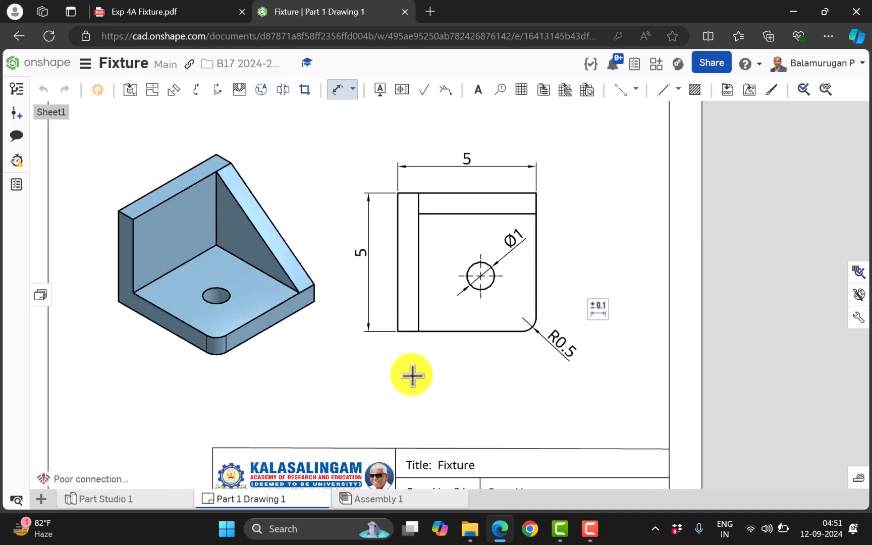
{"action": "left_click", "coordinate": [419, 332]}
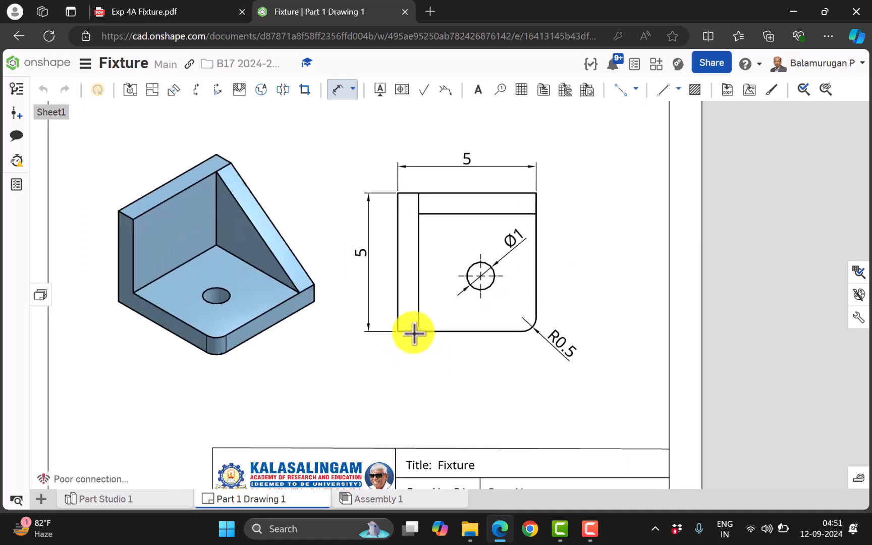
{"action": "left_click", "coordinate": [398, 332]}
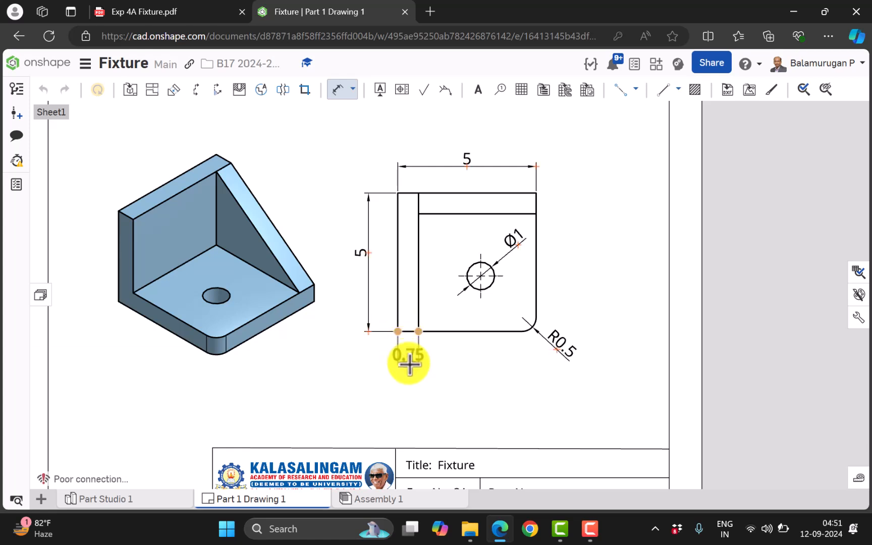
{"action": "left_click", "coordinate": [448, 371]}
Dimension the base plate's thickness in the triangular-profile front view, placing the dimension to the right of the view
{"action": "scroll", "coordinate": [576, 223], "scroll_direction": "down", "scroll_amount": 2}
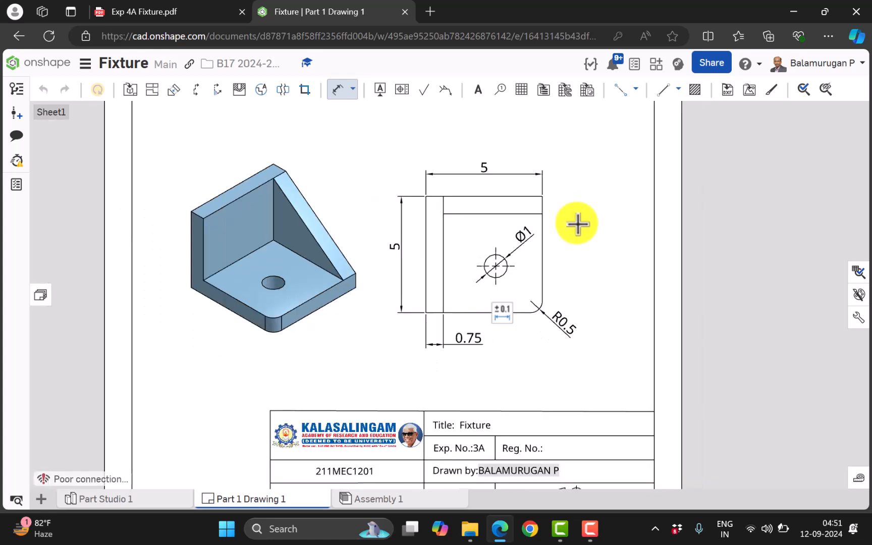
{"action": "scroll", "coordinate": [577, 222], "scroll_direction": "down", "scroll_amount": 2}
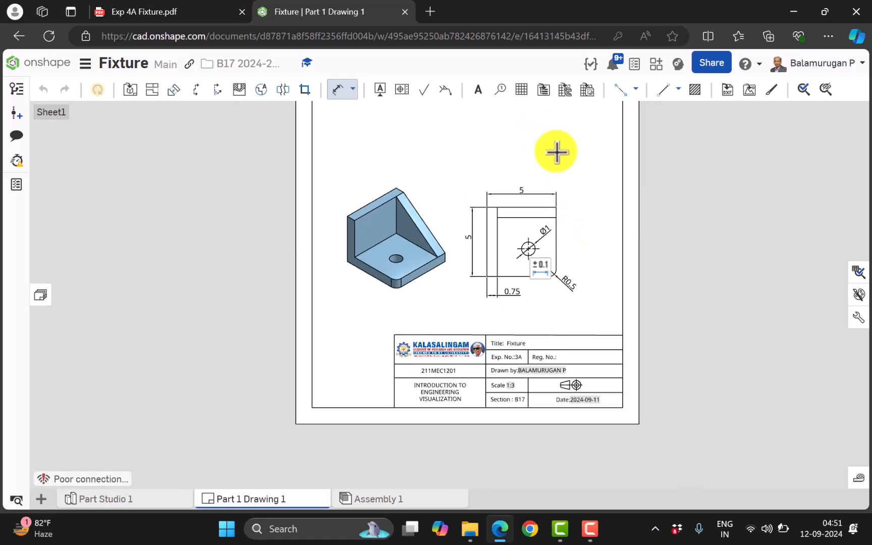
{"action": "middle_click_drag", "start_coordinate": [554, 148], "coordinate": [547, 289]}
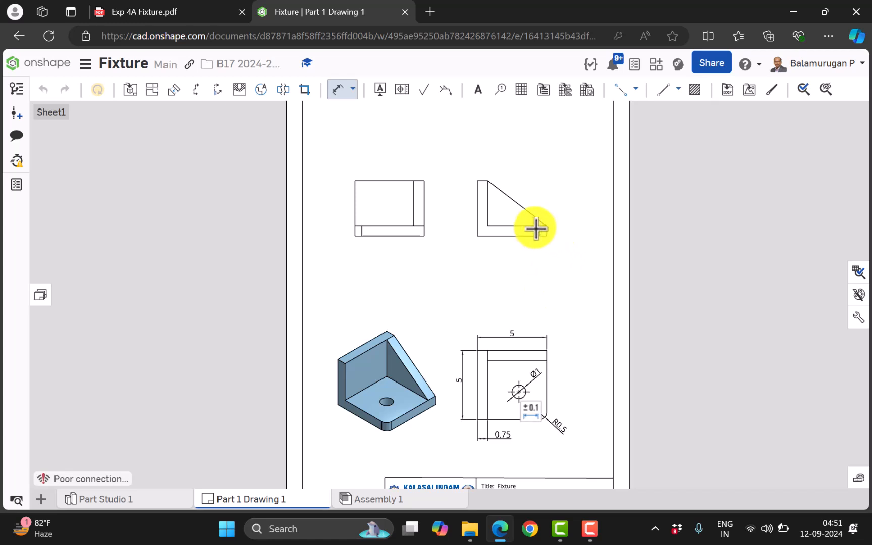
{"action": "left_click", "coordinate": [528, 228]}
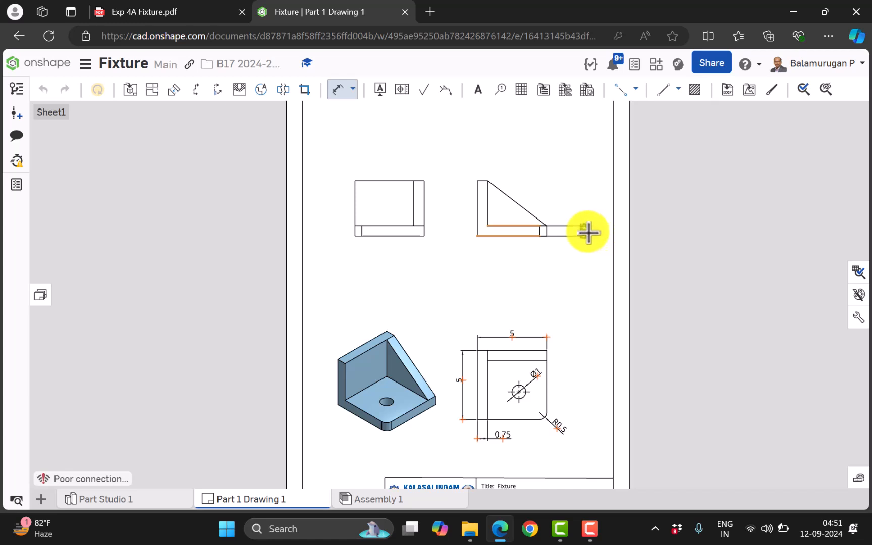
{"action": "left_click", "coordinate": [583, 207]}
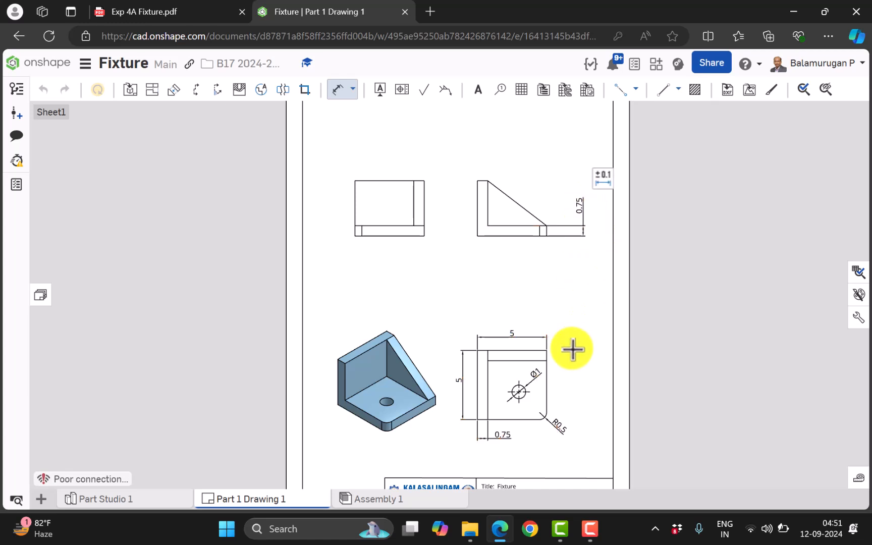
Dimension the overall height of the triangular-profile front view between its left corners, placing the dimension to its left
{"action": "scroll", "coordinate": [487, 254], "scroll_direction": "up", "scroll_amount": 1}
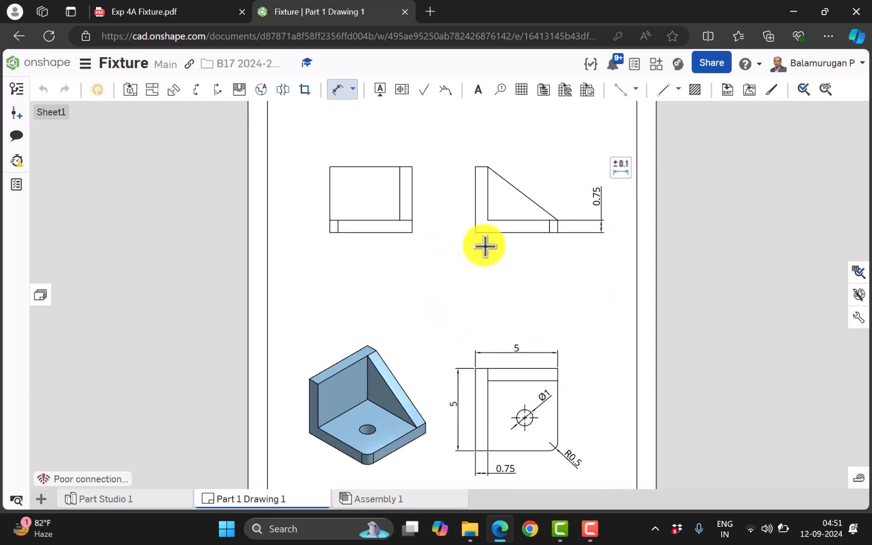
{"action": "left_click", "coordinate": [476, 232]}
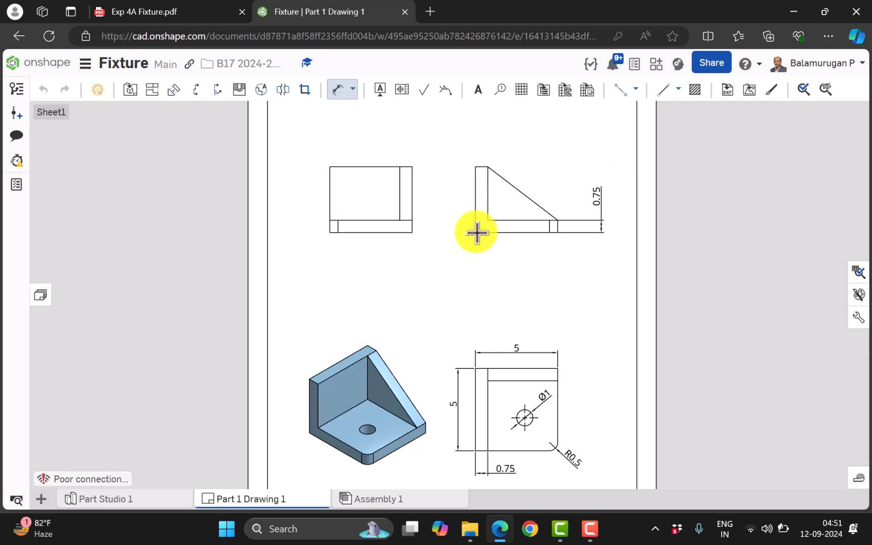
{"action": "left_click", "coordinate": [476, 167]}
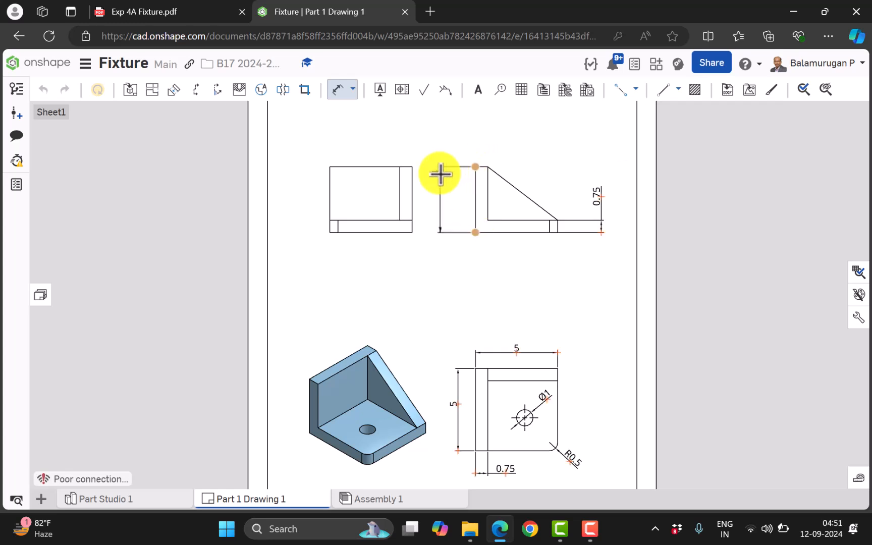
{"action": "left_click", "coordinate": [448, 198]}
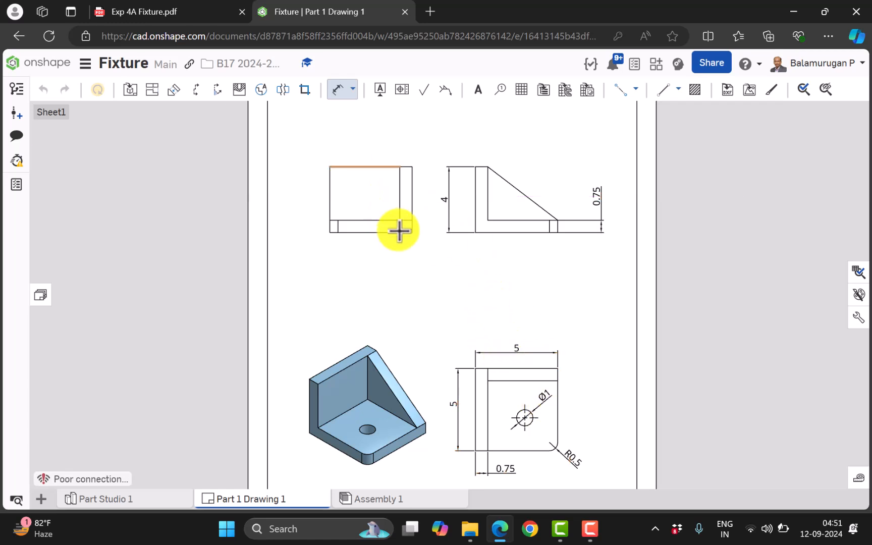
Dimension the triangular rib's thickness in the side view, placing the dimension above the view
{"action": "scroll", "coordinate": [409, 194], "scroll_direction": "up", "scroll_amount": 1}
{"action": "scroll", "coordinate": [411, 195], "scroll_direction": "down", "scroll_amount": 1}
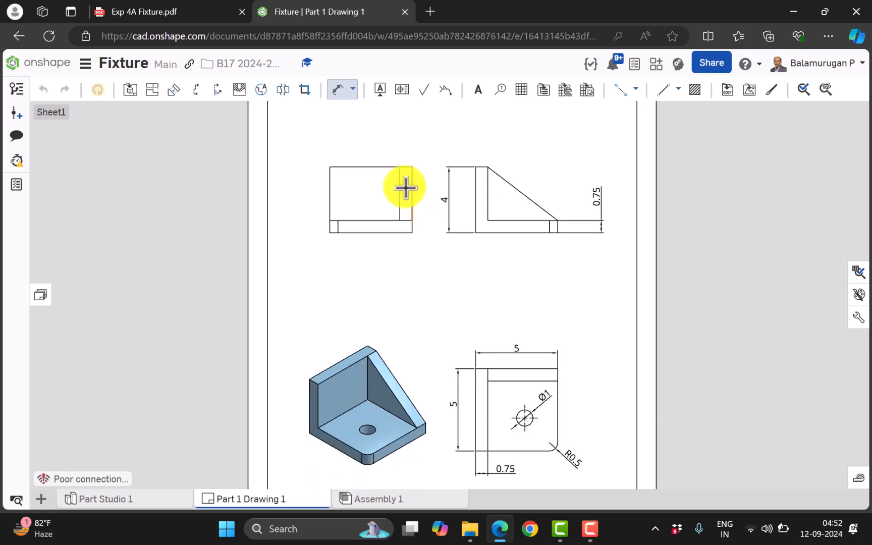
{"action": "left_click", "coordinate": [398, 184]}
{"action": "left_click", "coordinate": [413, 183]}
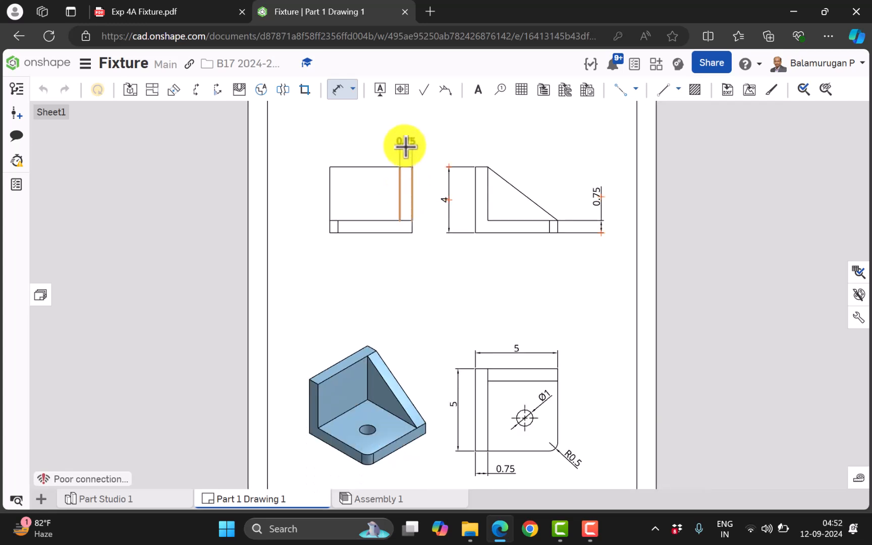
{"action": "left_click", "coordinate": [374, 148]}
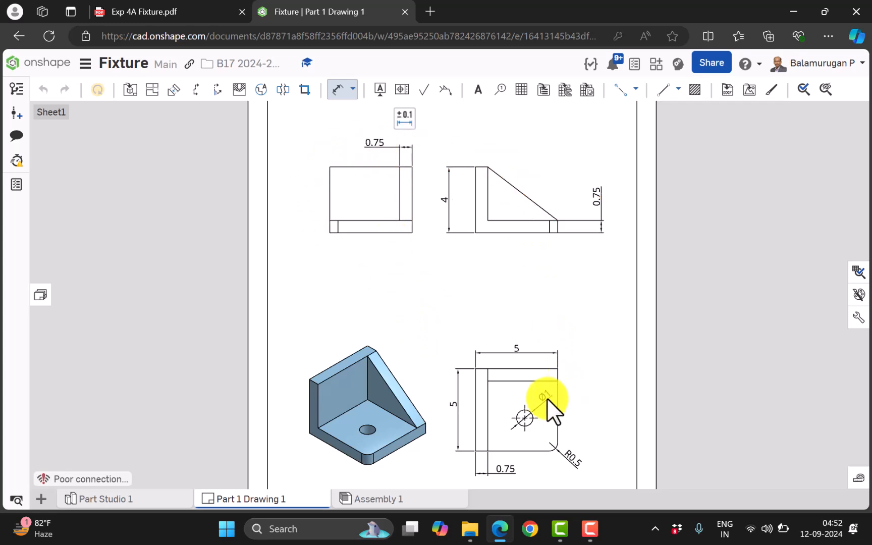
Add a single centermark to the R0.5 corner arc in the top view
{"action": "left_click", "coordinate": [564, 468]}
{"action": "scroll", "coordinate": [564, 463], "scroll_direction": "up", "scroll_amount": 5}
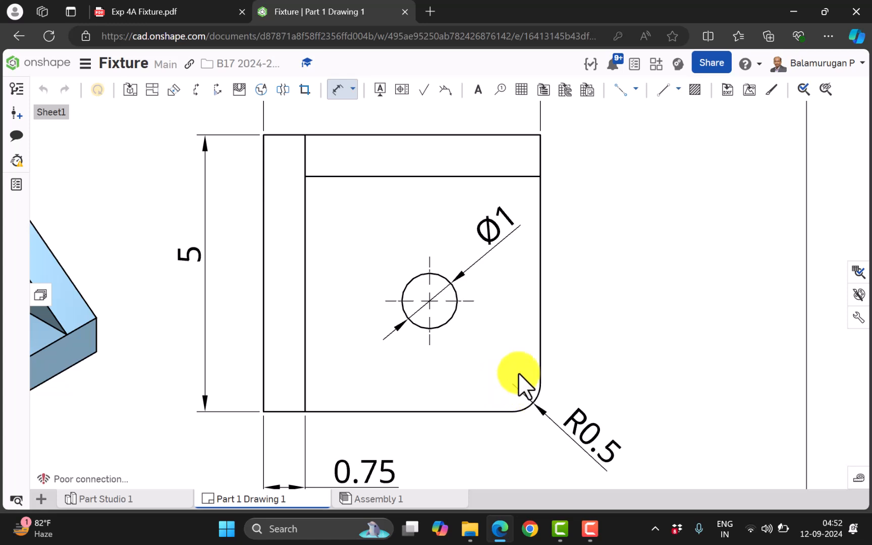
{"action": "scroll", "coordinate": [514, 372], "scroll_direction": "down", "scroll_amount": 1}
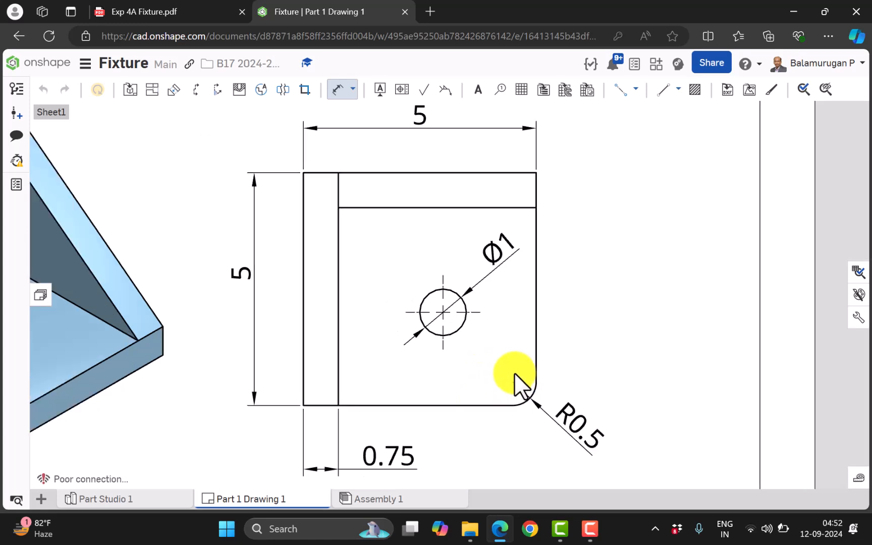
{"action": "scroll", "coordinate": [514, 372], "scroll_direction": "down", "scroll_amount": 2}
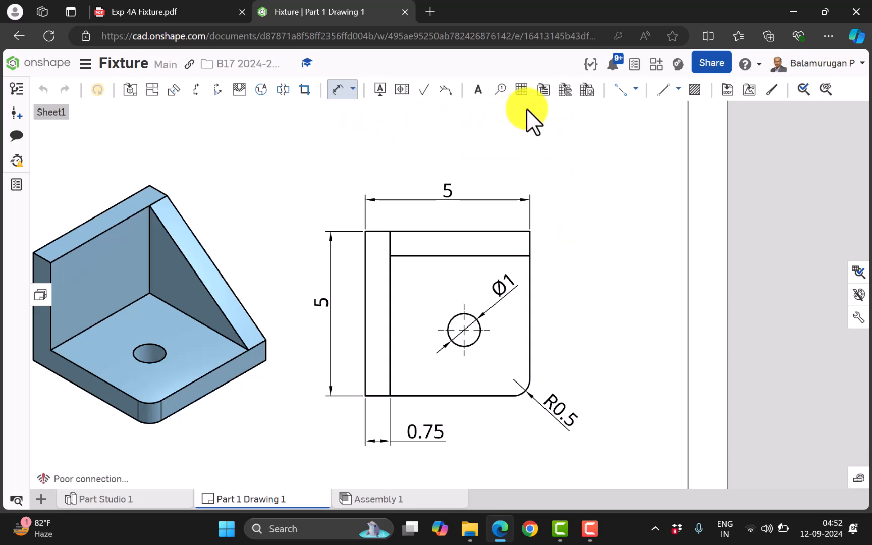
{"action": "left_click", "coordinate": [637, 90]}
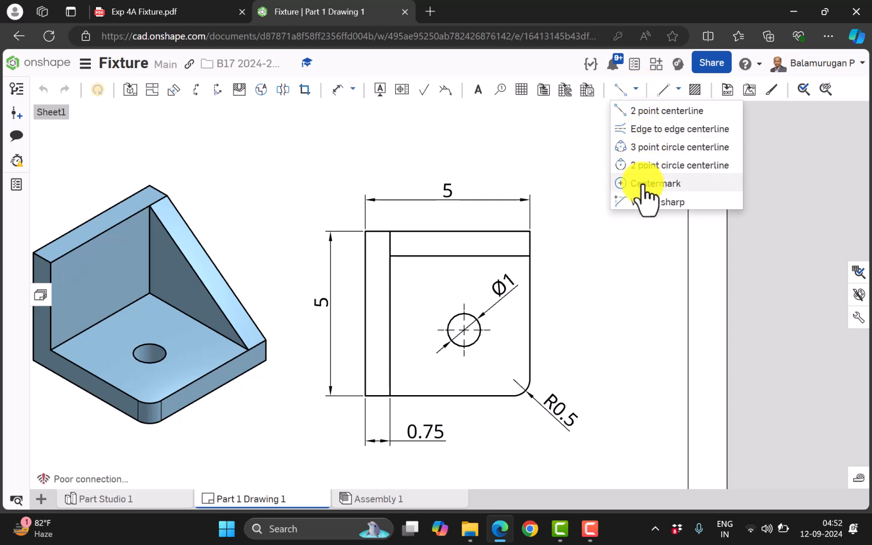
{"action": "left_click", "coordinate": [642, 186]}
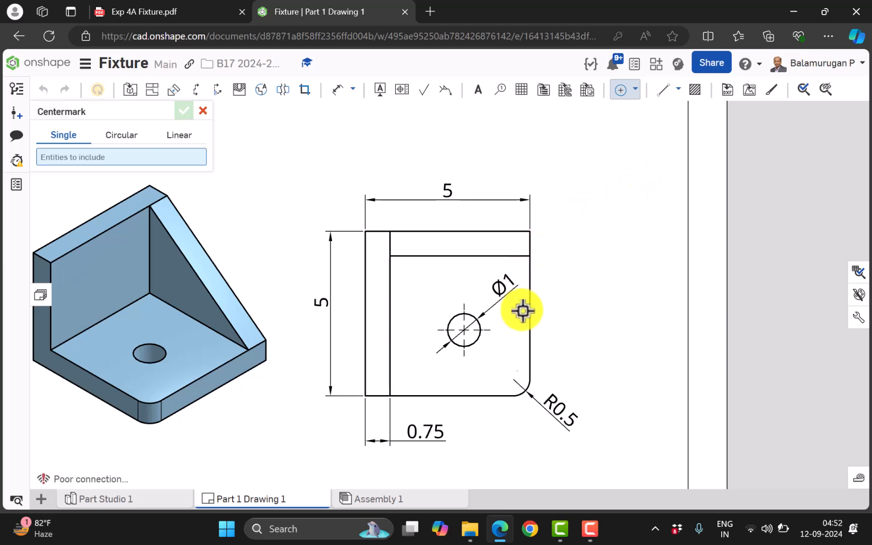
{"action": "left_click", "coordinate": [529, 390]}
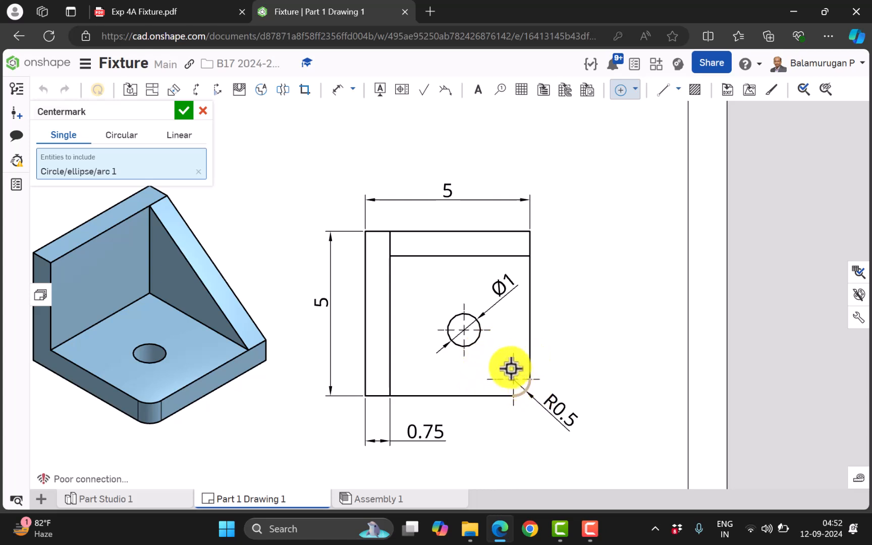
{"action": "left_click", "coordinate": [183, 110]}
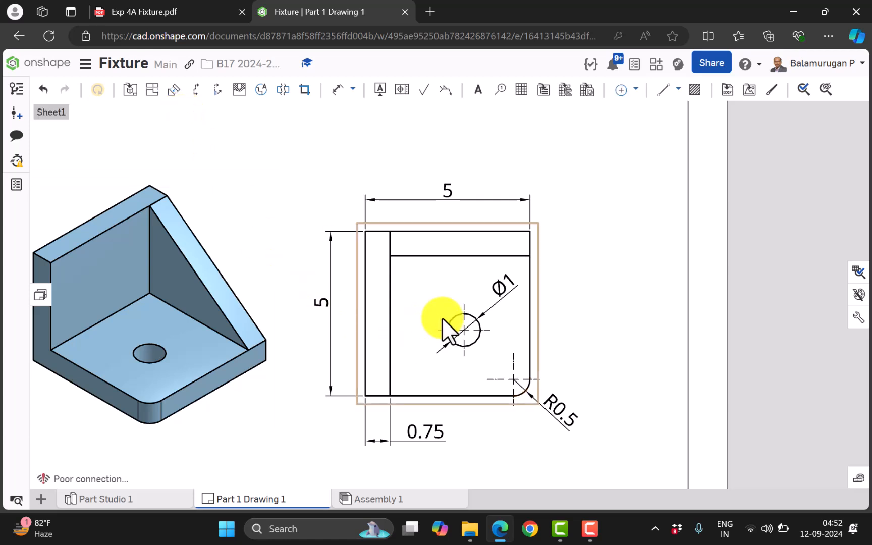
Show hidden lines in the triangular-profile front view
{"action": "scroll", "coordinate": [453, 311], "scroll_direction": "down", "scroll_amount": 5}
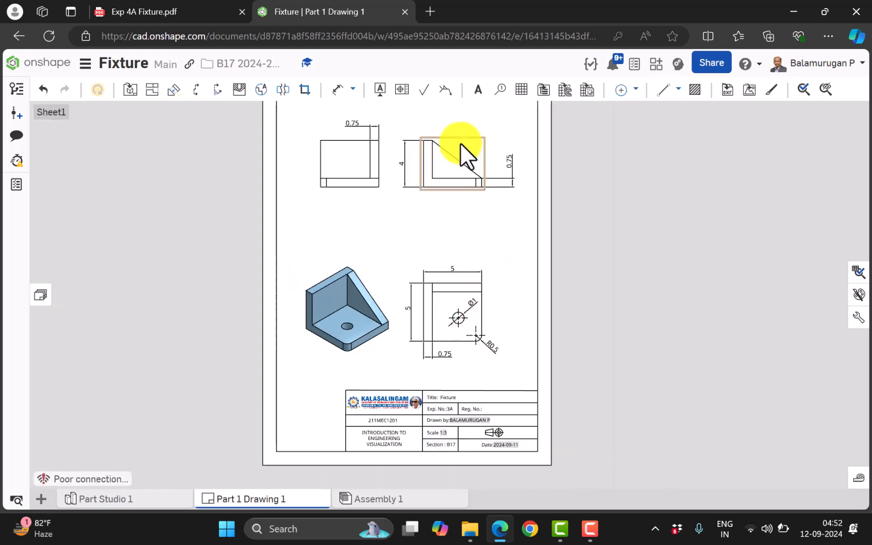
{"action": "scroll", "coordinate": [454, 151], "scroll_direction": "up", "scroll_amount": 5}
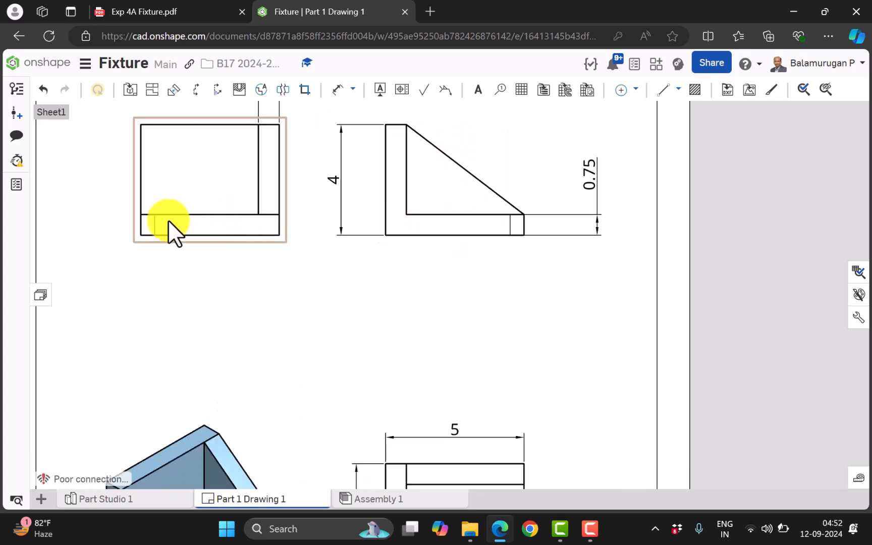
{"action": "scroll", "coordinate": [432, 230], "scroll_direction": "down", "scroll_amount": 3}
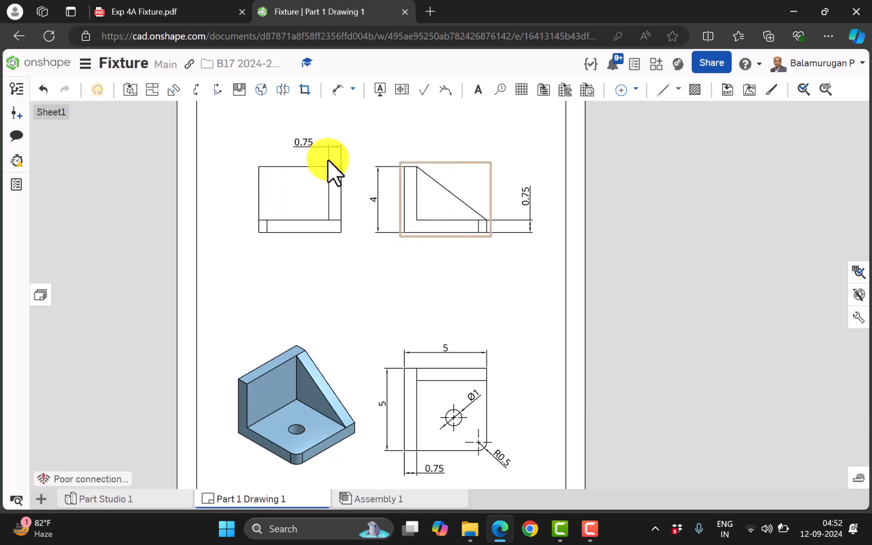
{"action": "scroll", "coordinate": [447, 204], "scroll_direction": "up", "scroll_amount": 2}
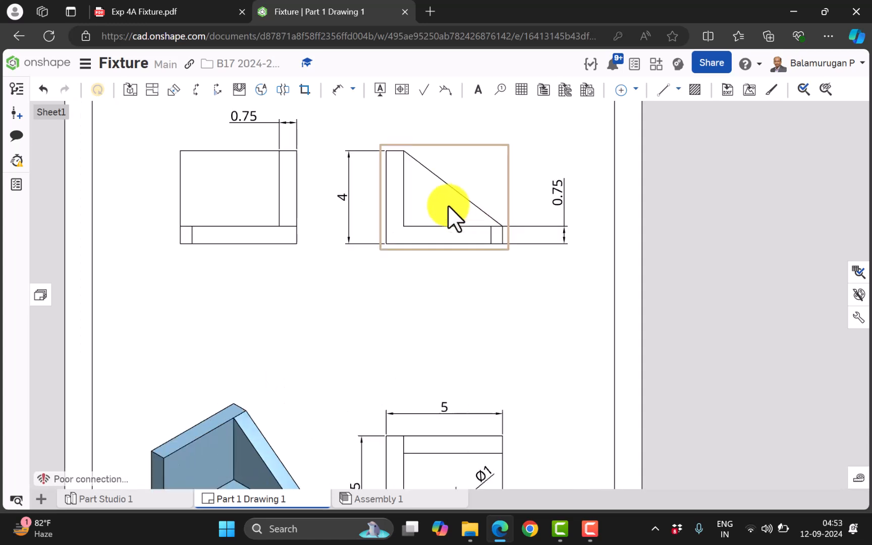
{"action": "right_click", "coordinate": [462, 155]}
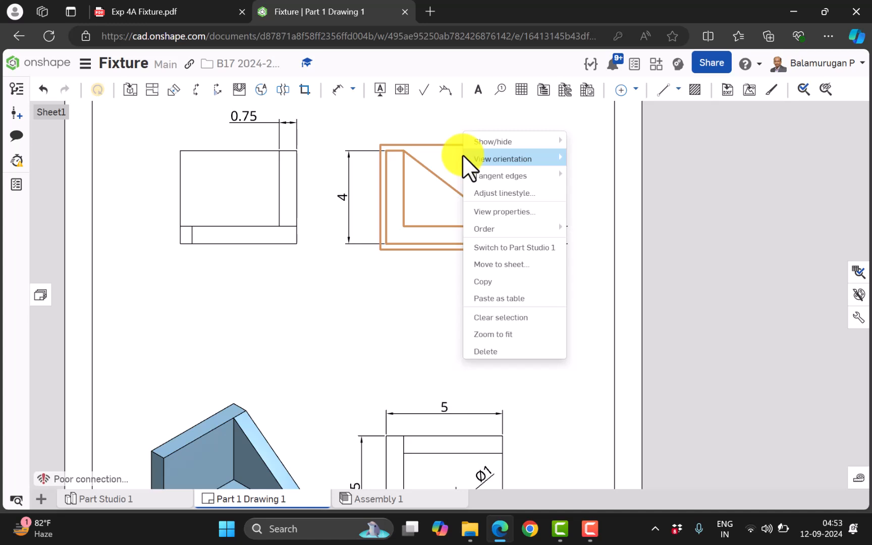
{"action": "mouse_move", "coordinate": [528, 142]}
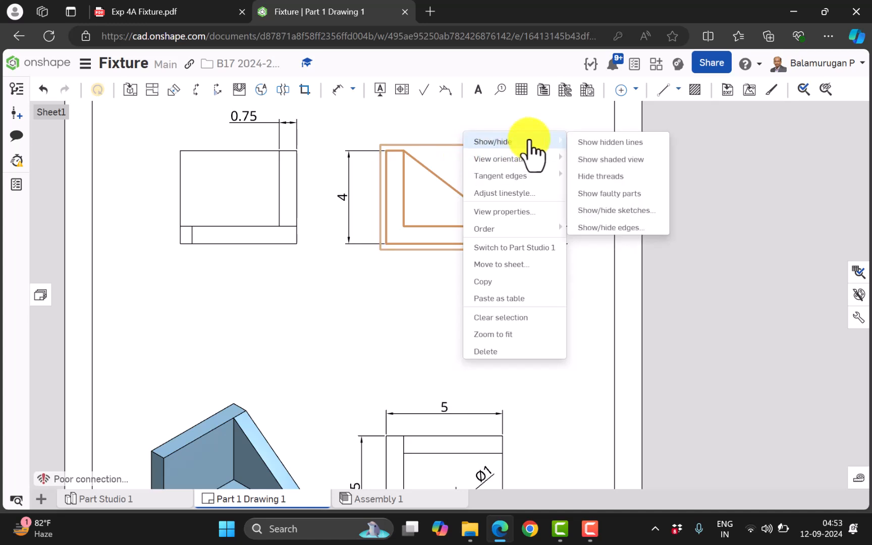
{"action": "left_click", "coordinate": [604, 143]}
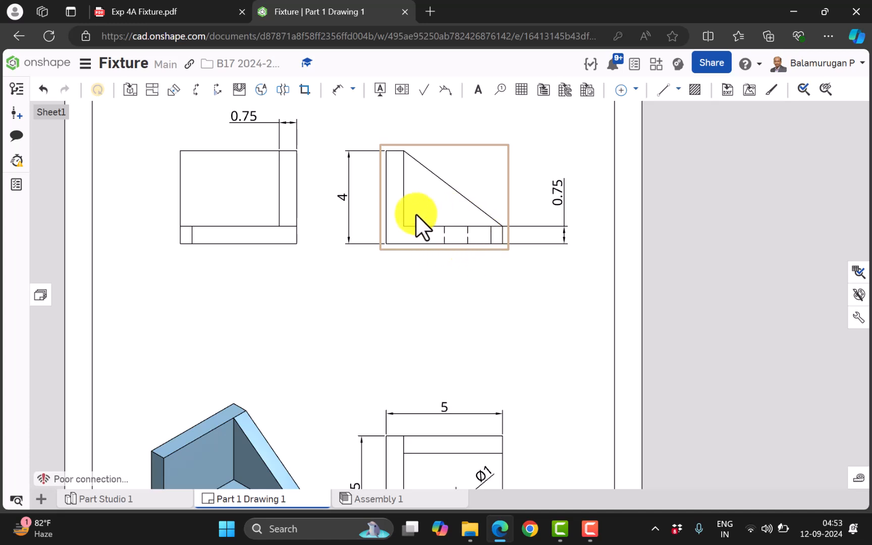
Show hidden lines in the side view as well
{"action": "right_click", "coordinate": [215, 207]}
{"action": "mouse_move", "coordinate": [296, 199]}
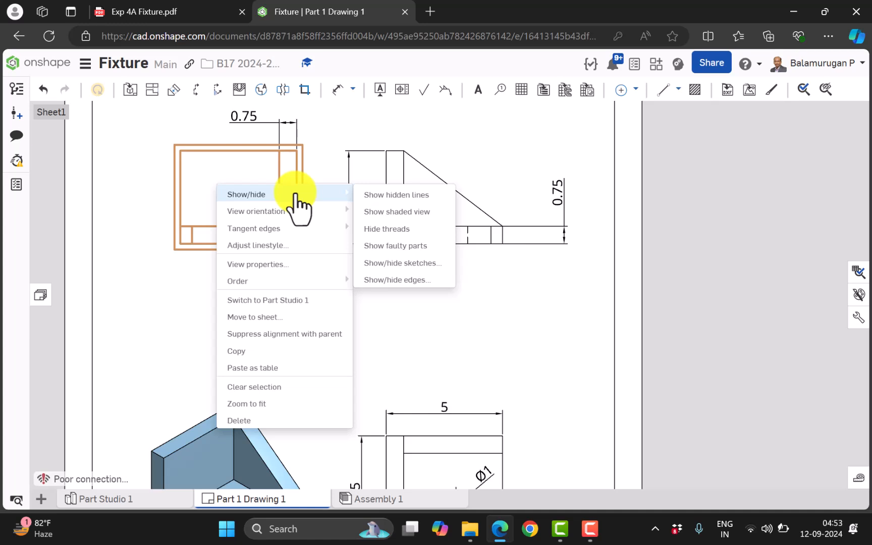
{"action": "left_click", "coordinate": [398, 195]}
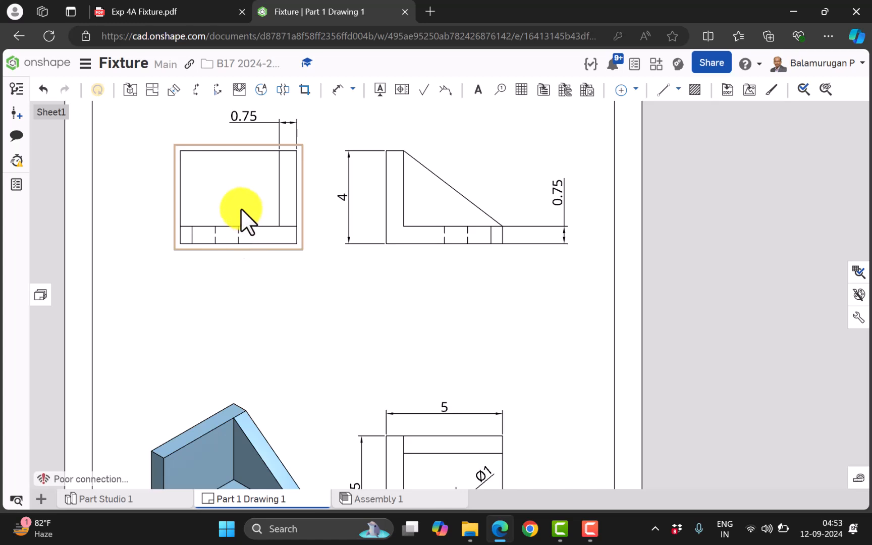
Add edge-to-edge centerlines between the hole's hidden lines in the side view and the triangular-profile front view
{"action": "left_click", "coordinate": [635, 90]}
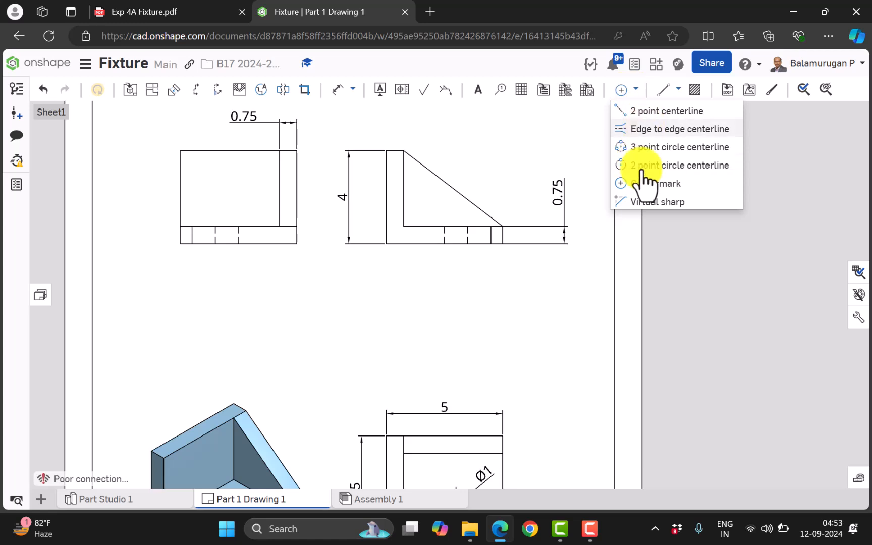
{"action": "left_click", "coordinate": [655, 130]}
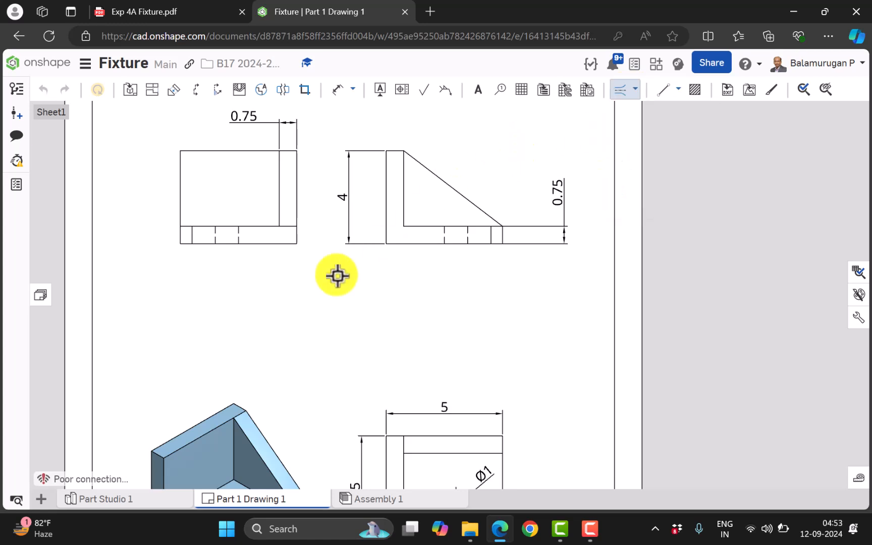
{"action": "scroll", "coordinate": [249, 270], "scroll_direction": "up", "scroll_amount": 3}
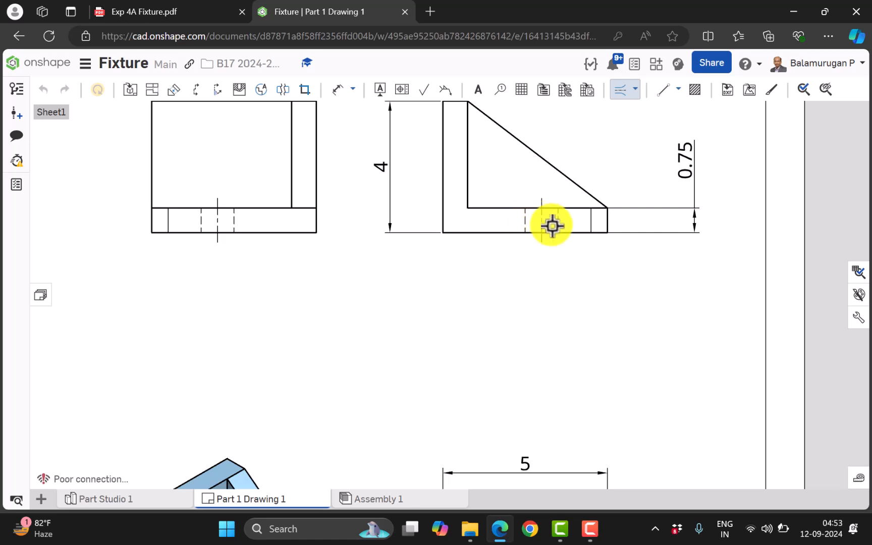
{"action": "scroll", "coordinate": [554, 209], "scroll_direction": "down", "scroll_amount": 5}
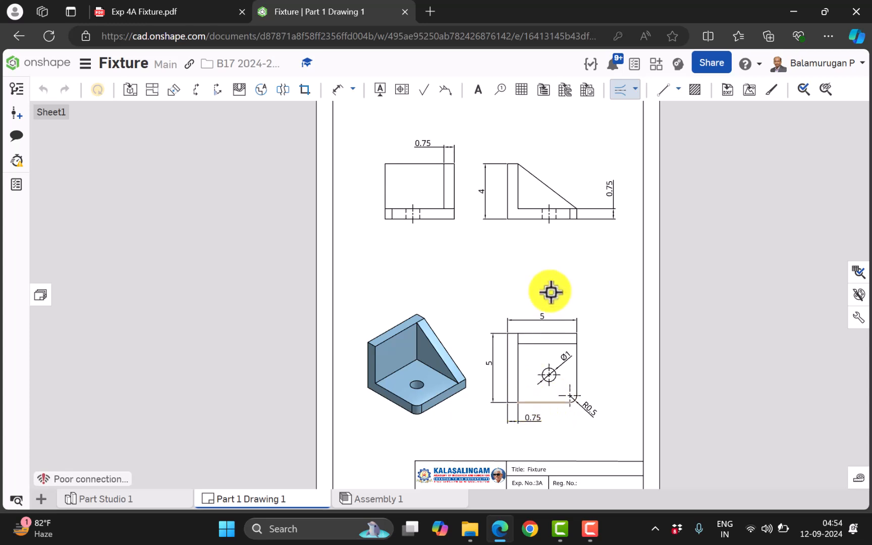
{"action": "scroll", "coordinate": [552, 280], "scroll_direction": "down", "scroll_amount": 3}
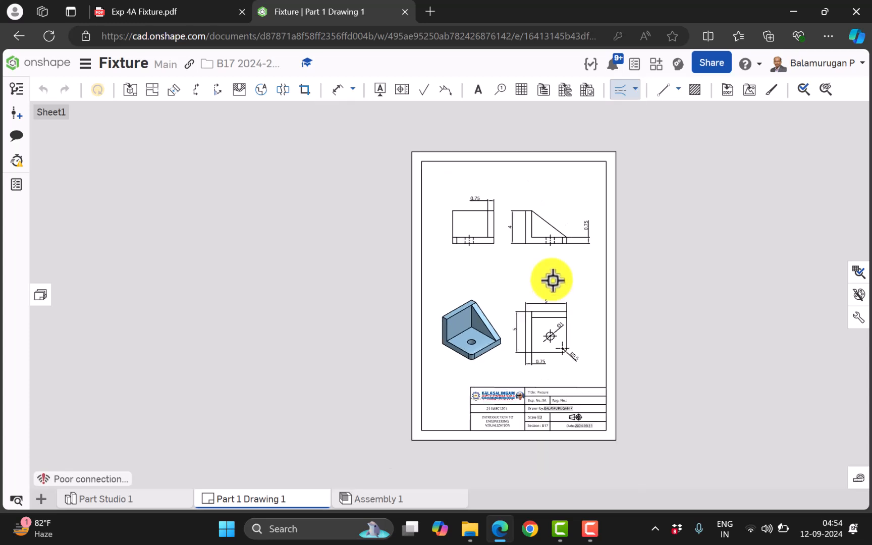
{"action": "scroll", "coordinate": [551, 280], "scroll_direction": "up", "scroll_amount": 1}
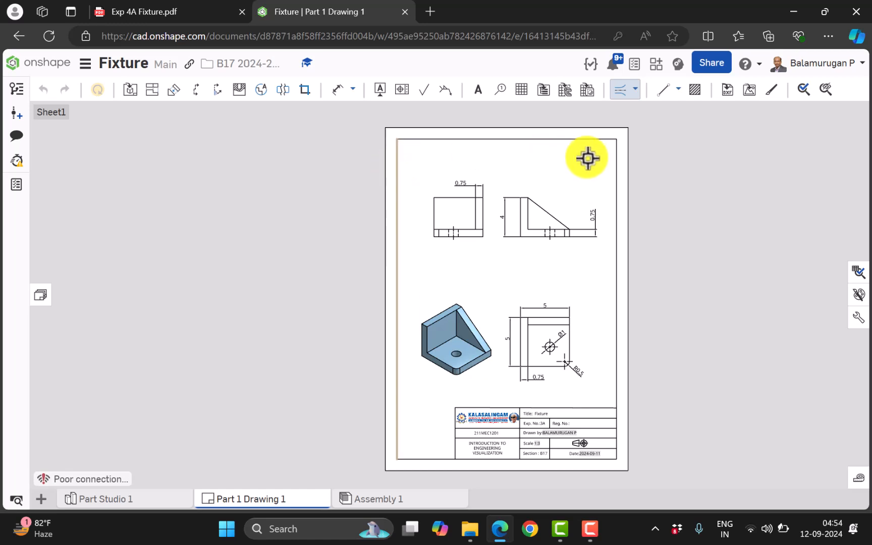